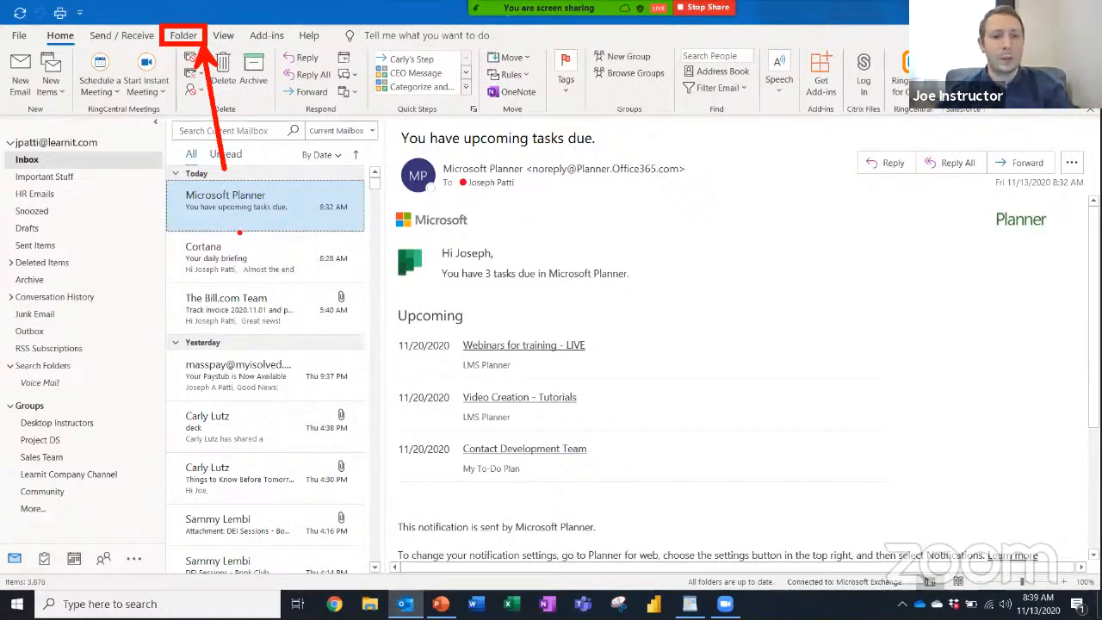
Start a new search folder of the type Mail from specific people
click(184, 38)
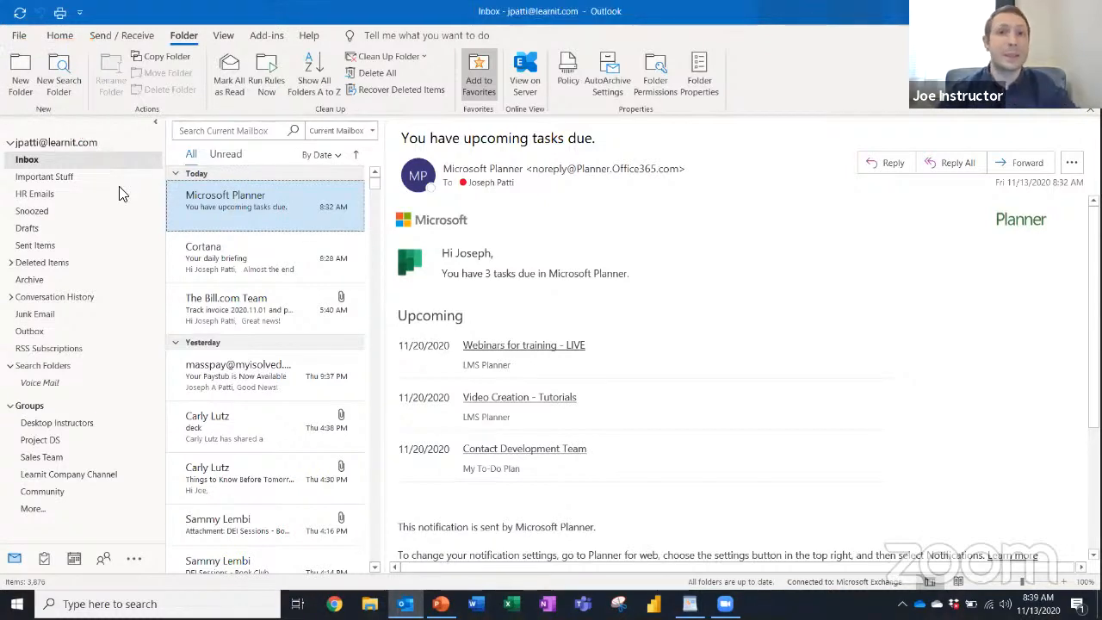
click(60, 83)
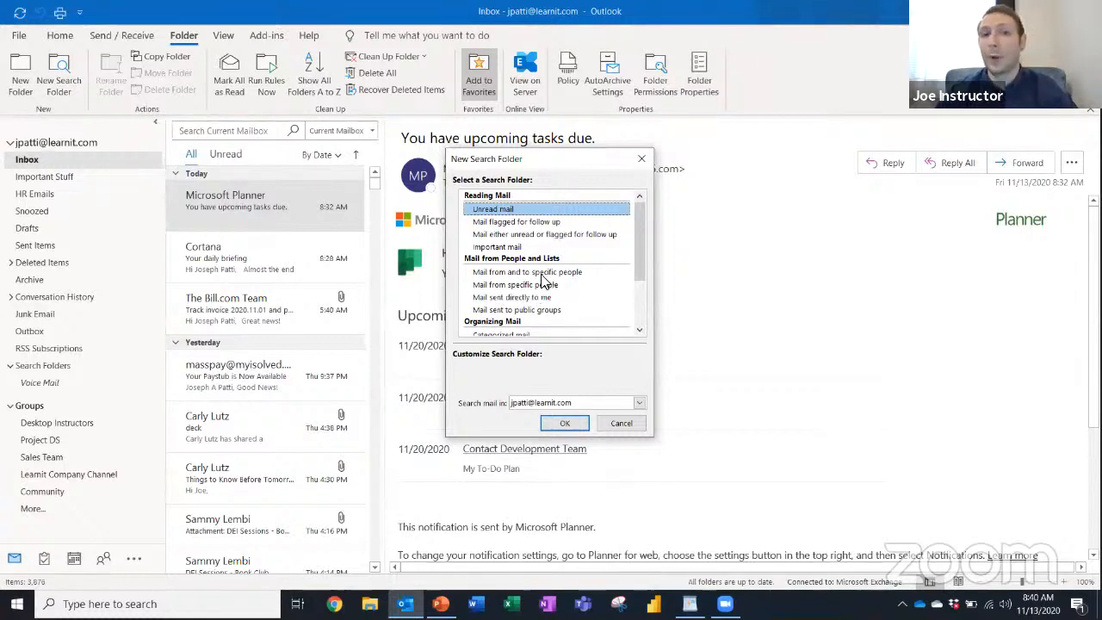
scroll(542, 280, down, 1)
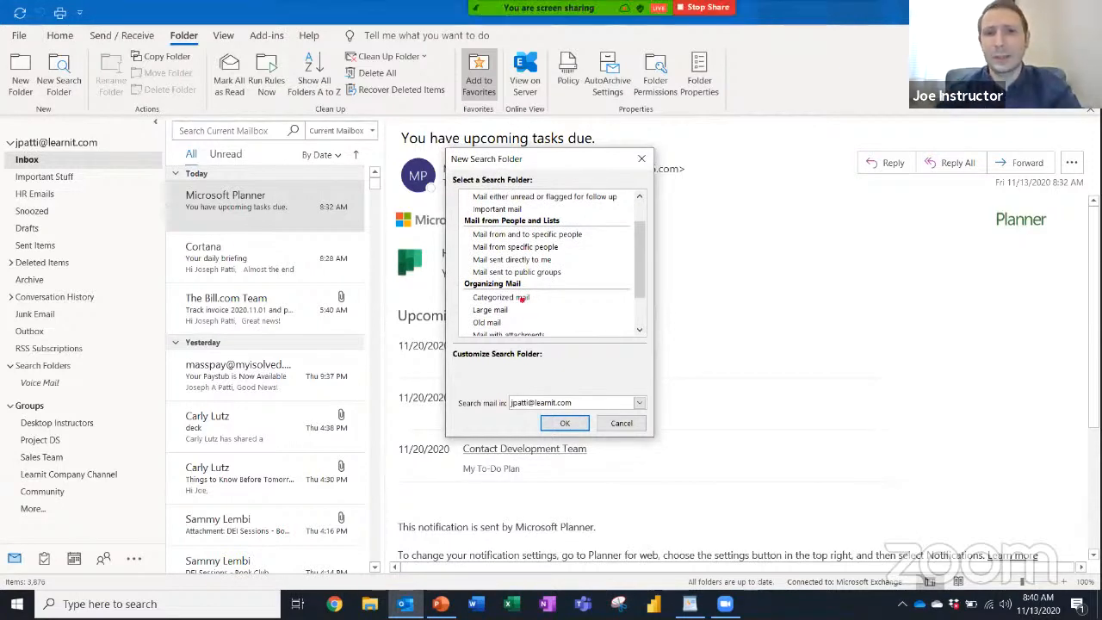
mouse_move(562, 247)
mouse_down()
mouse_move(639, 256)
mouse_move(639, 246)
mouse_up()
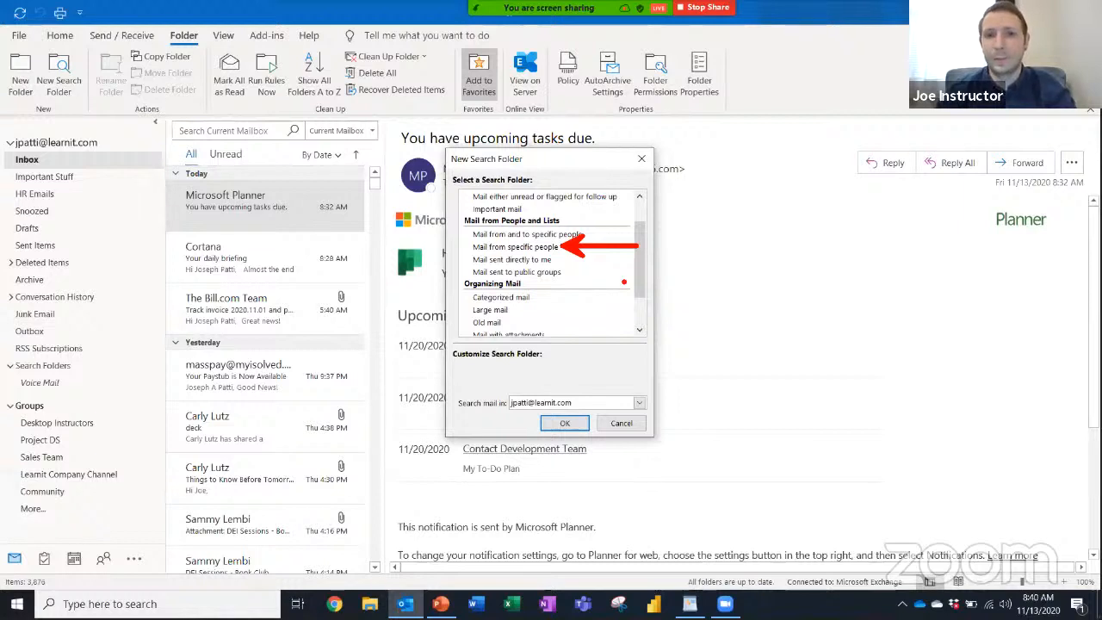
click(540, 247)
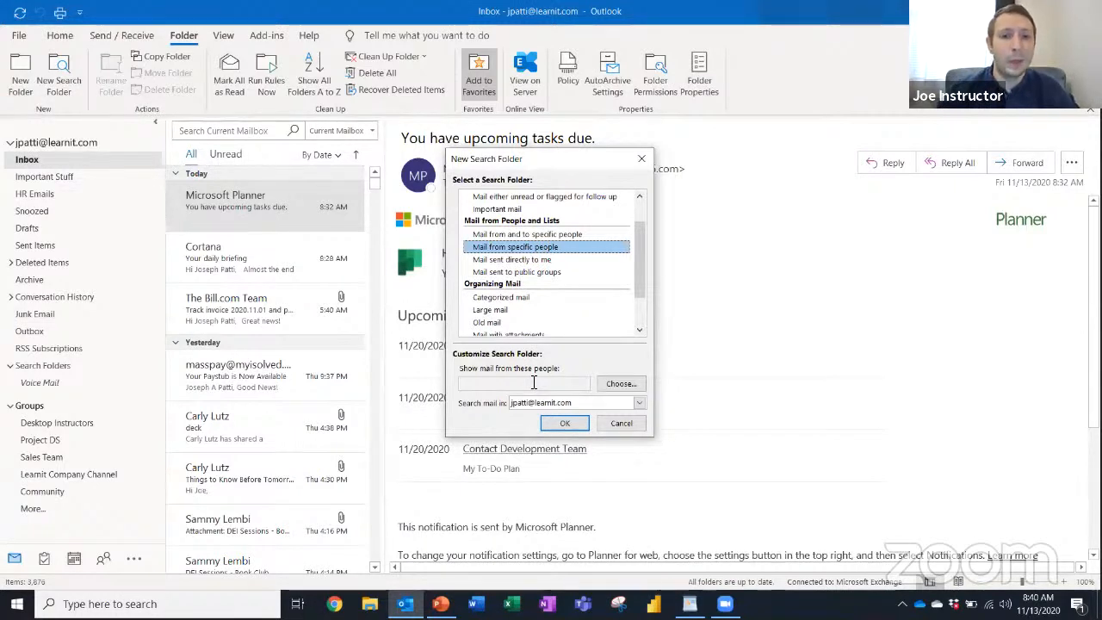
Find the CEO by first name in the address book, set them as the sender, and create the search folder
click(614, 386)
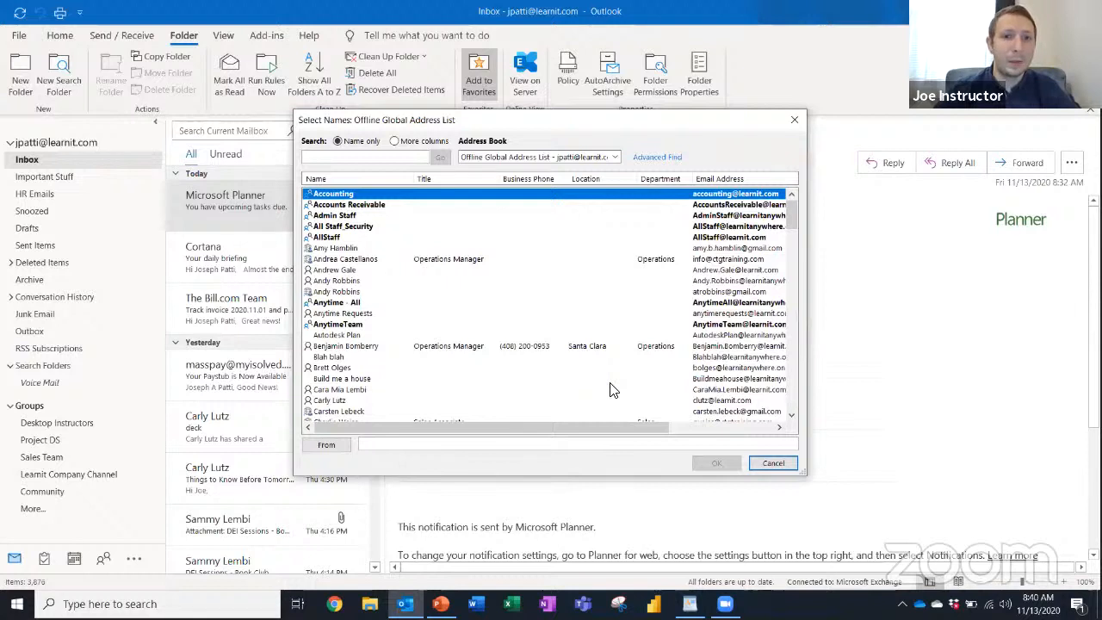
text(Damon)
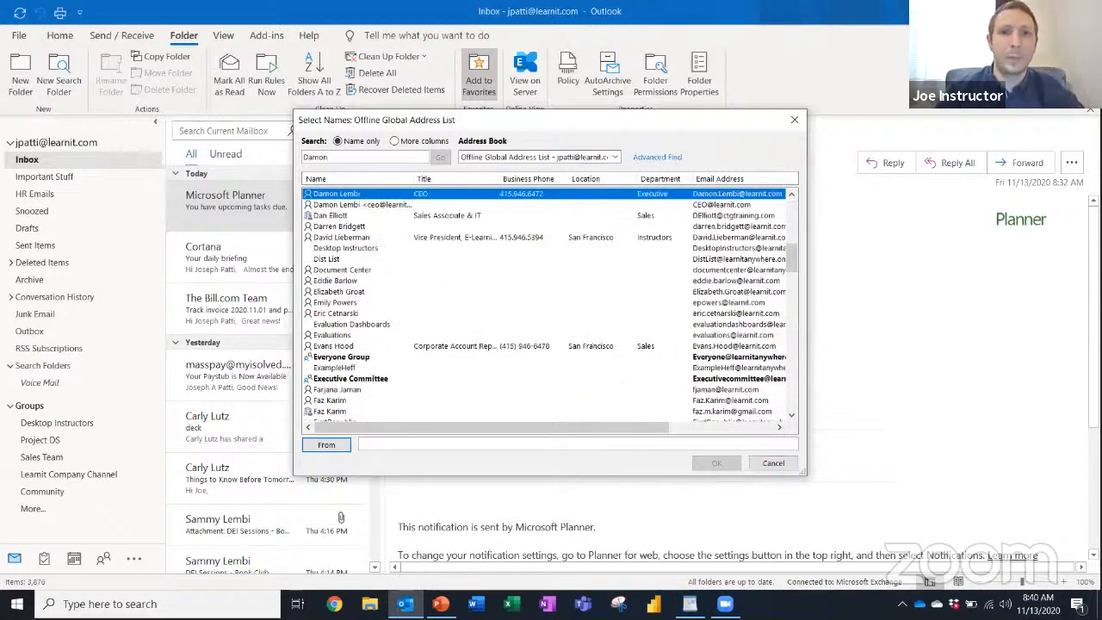
double_click(366, 194)
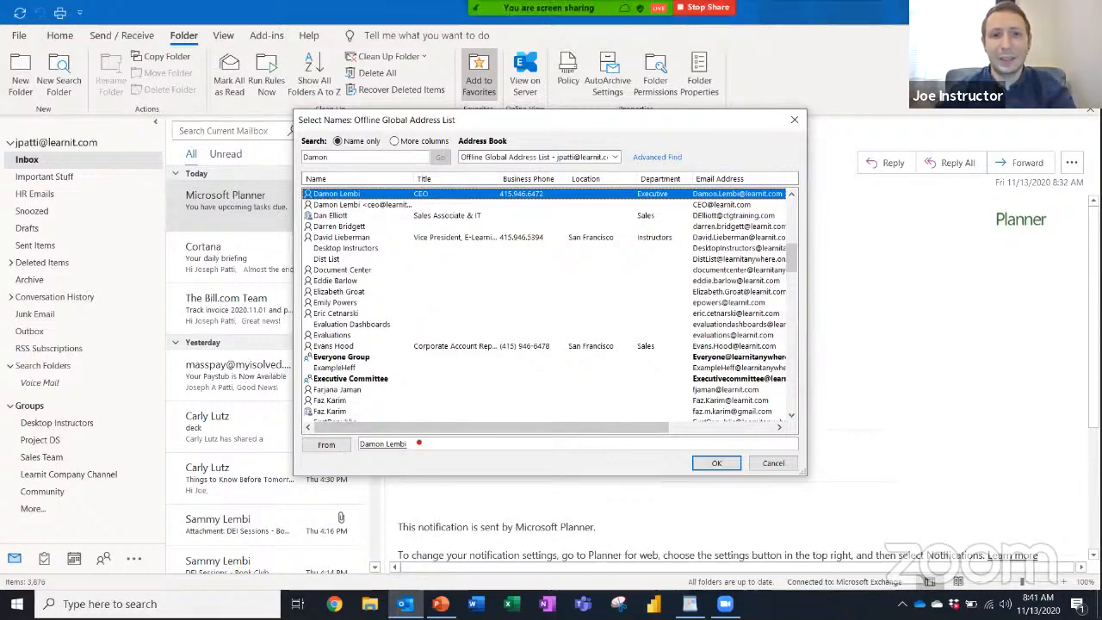
drag(420, 443, 496, 443)
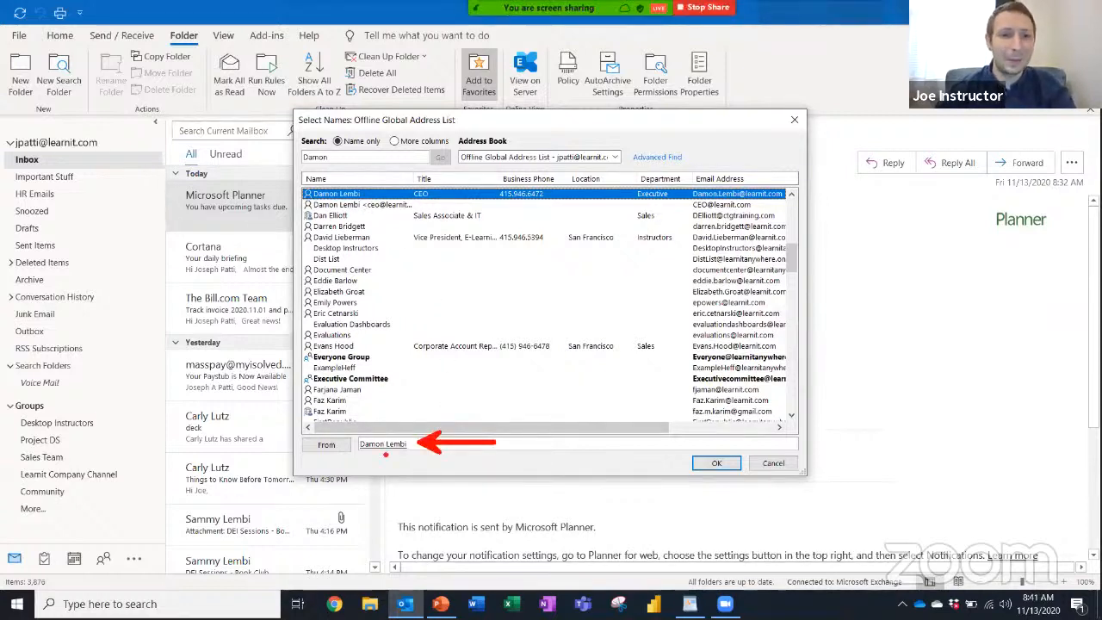
drag(376, 479, 383, 457)
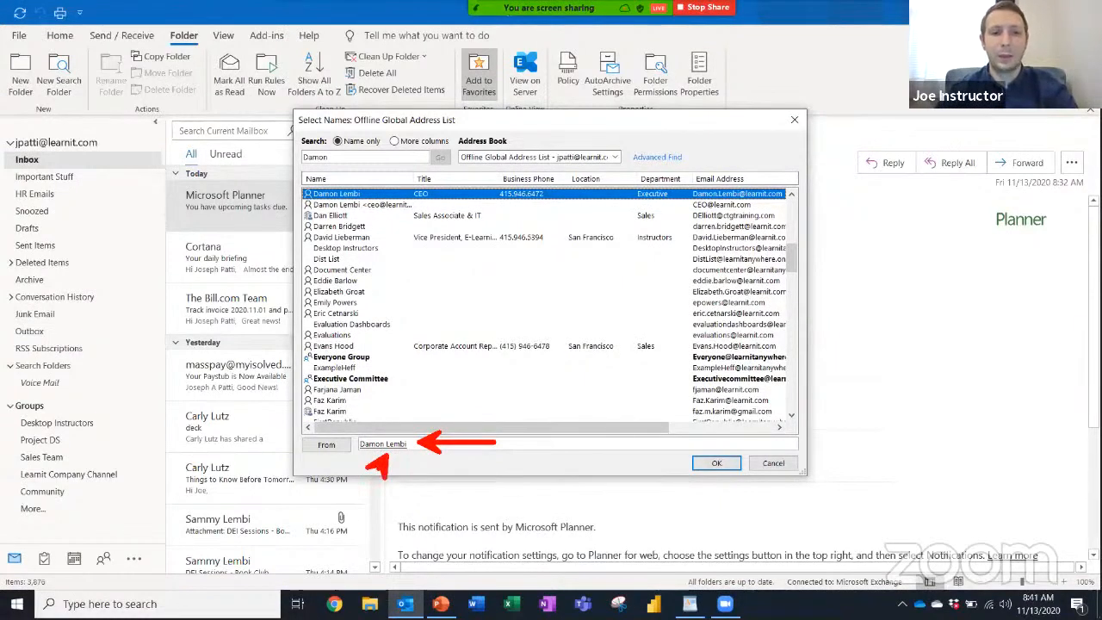
key(Escape)
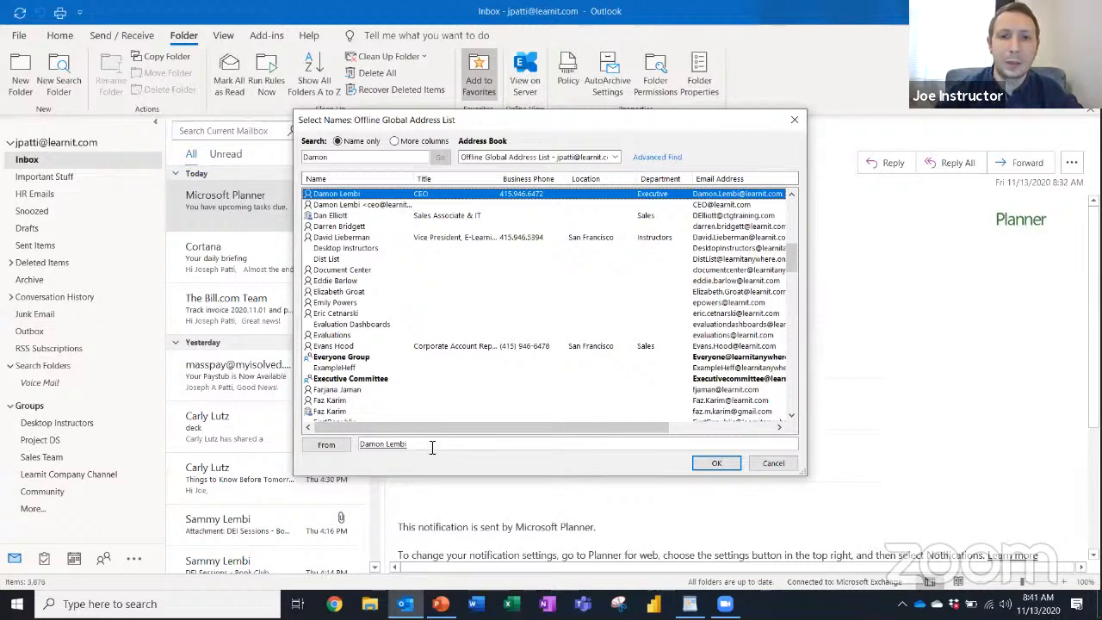
click(710, 465)
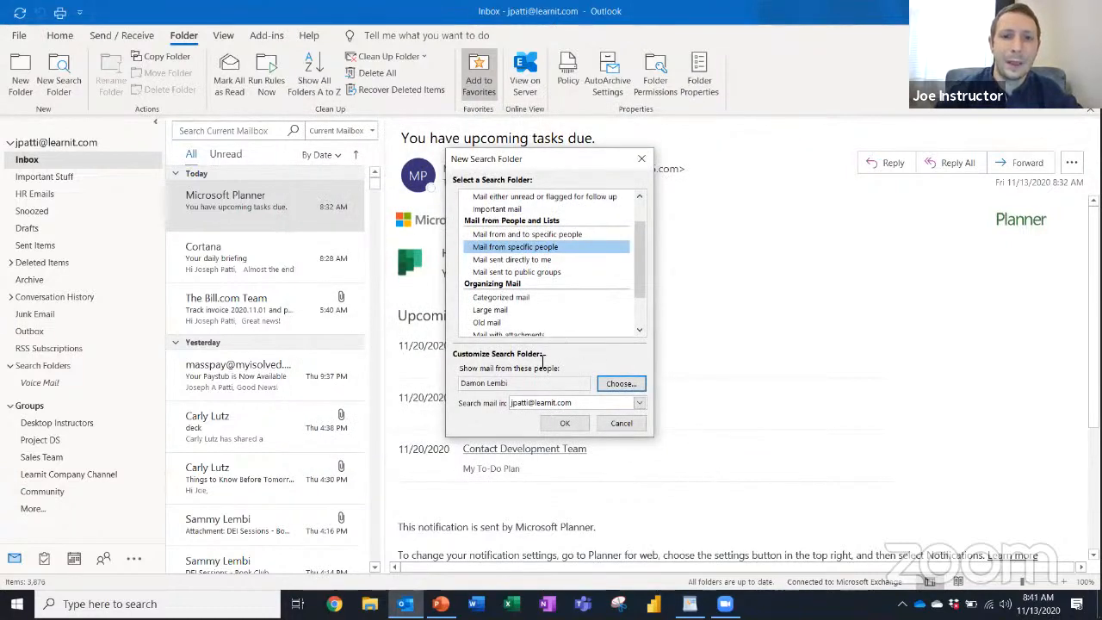
click(556, 428)
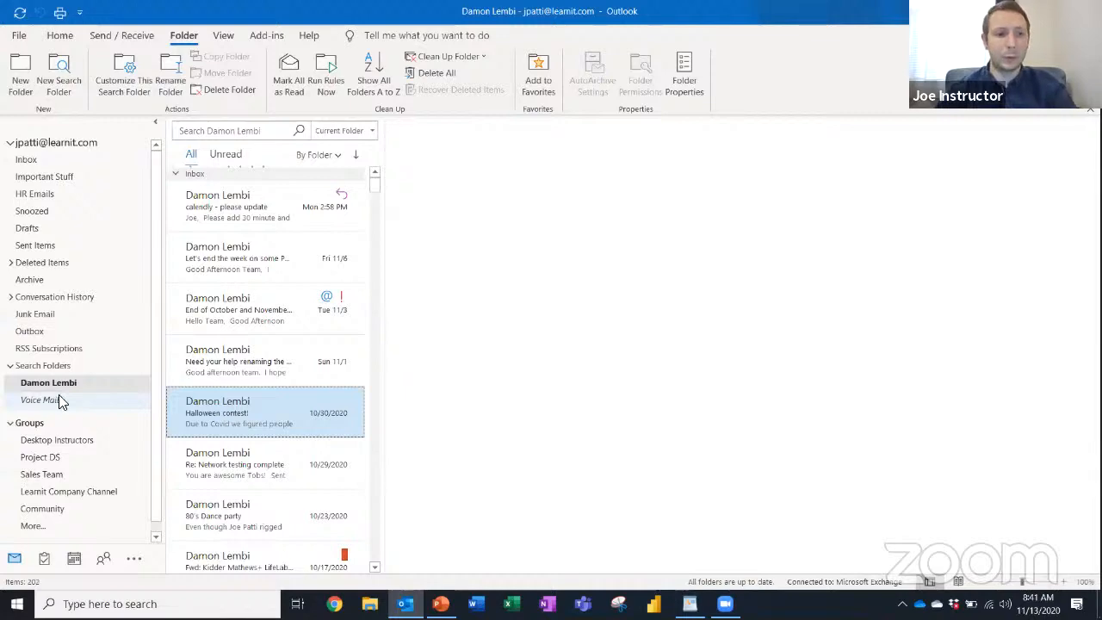
Open the new search folder and examine its messages, including the Halloween contest email
click(35, 387)
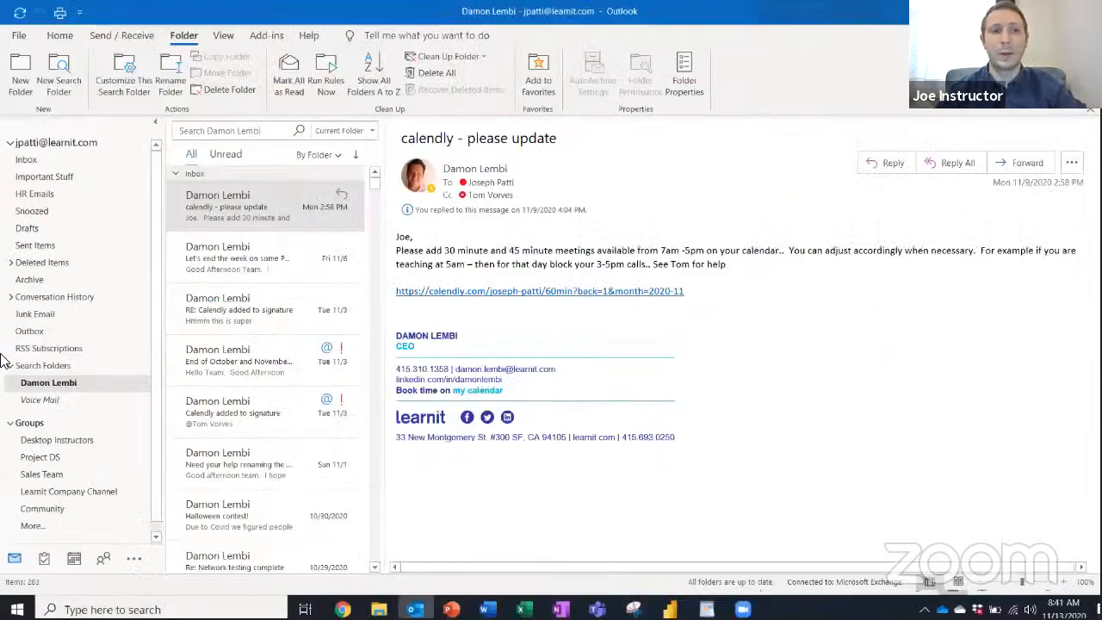
click(248, 250)
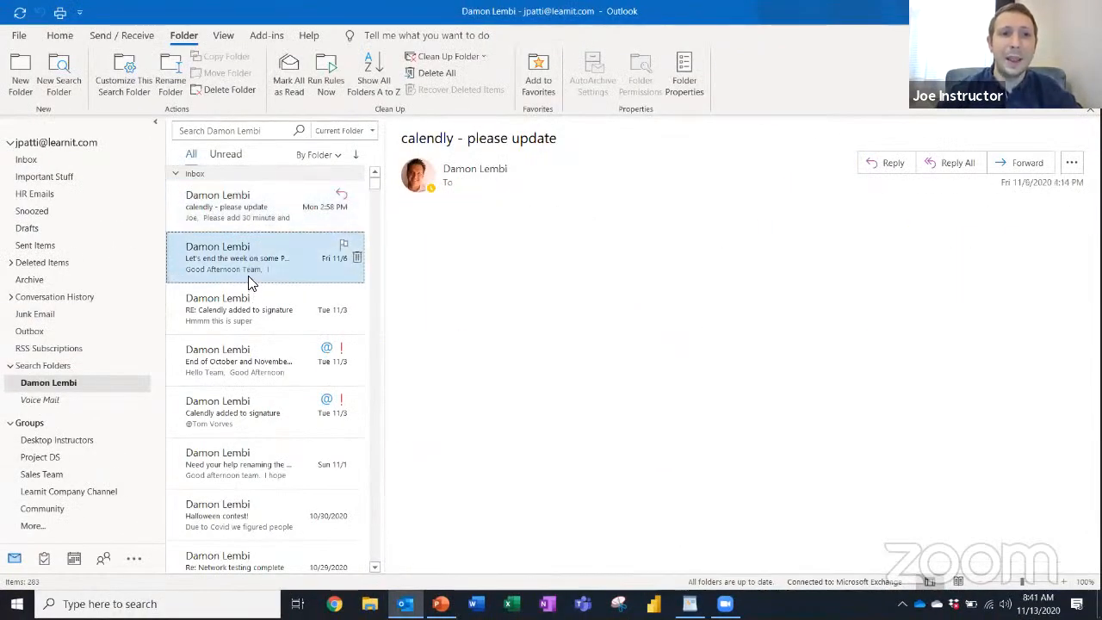
scroll(245, 272, down, 1)
click(246, 255)
scroll(246, 293, down, 2)
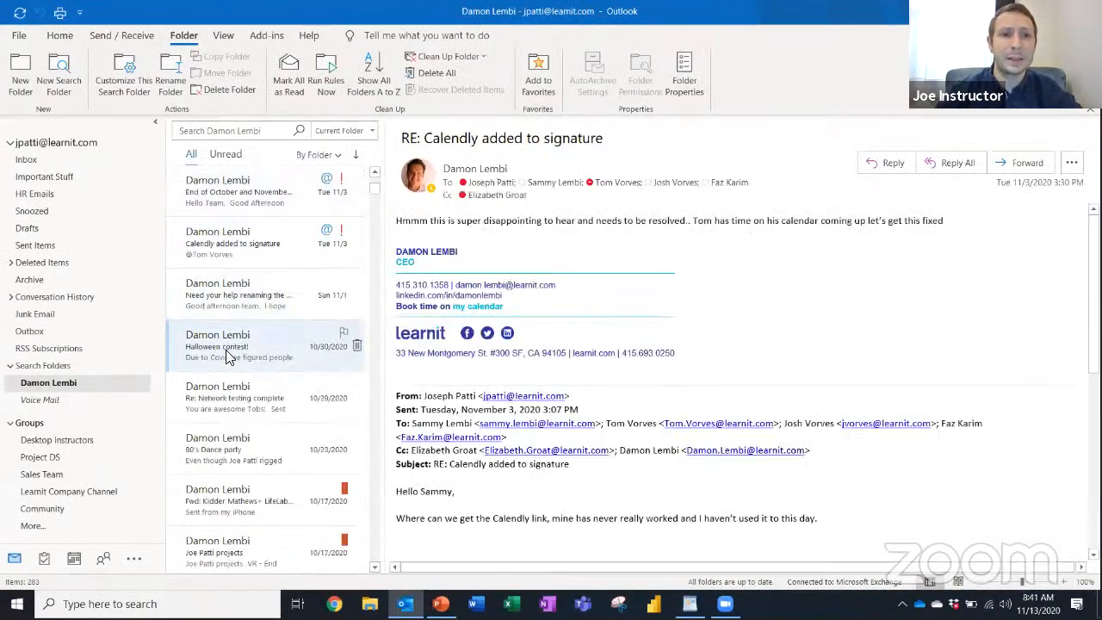
click(229, 349)
scroll(247, 274, down, 2)
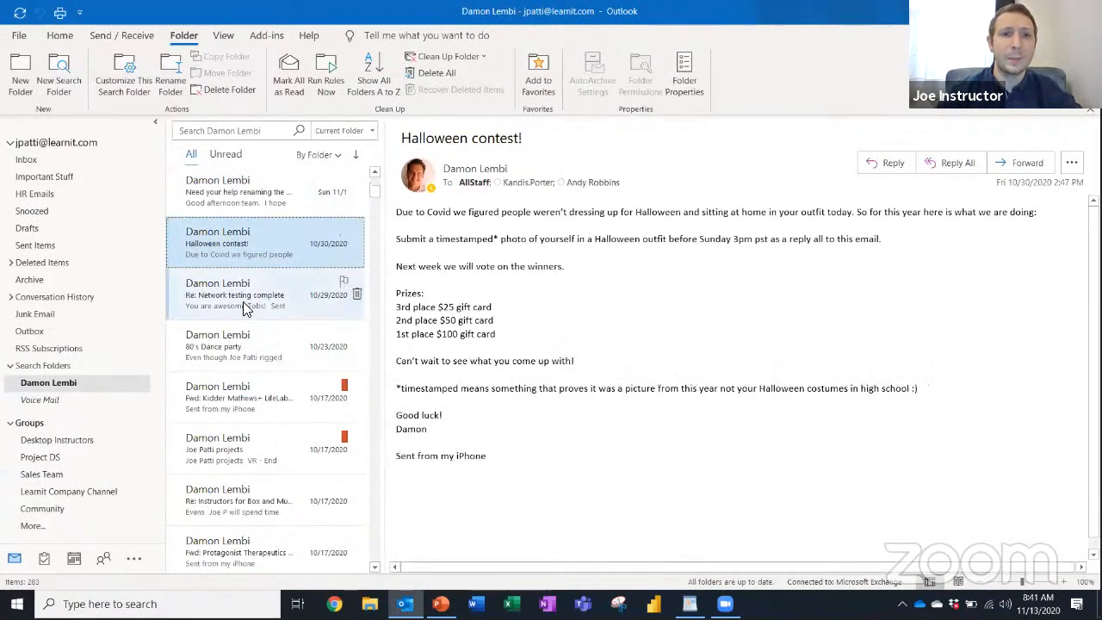
scroll(243, 301, up, 5)
scroll(243, 302, down, 5)
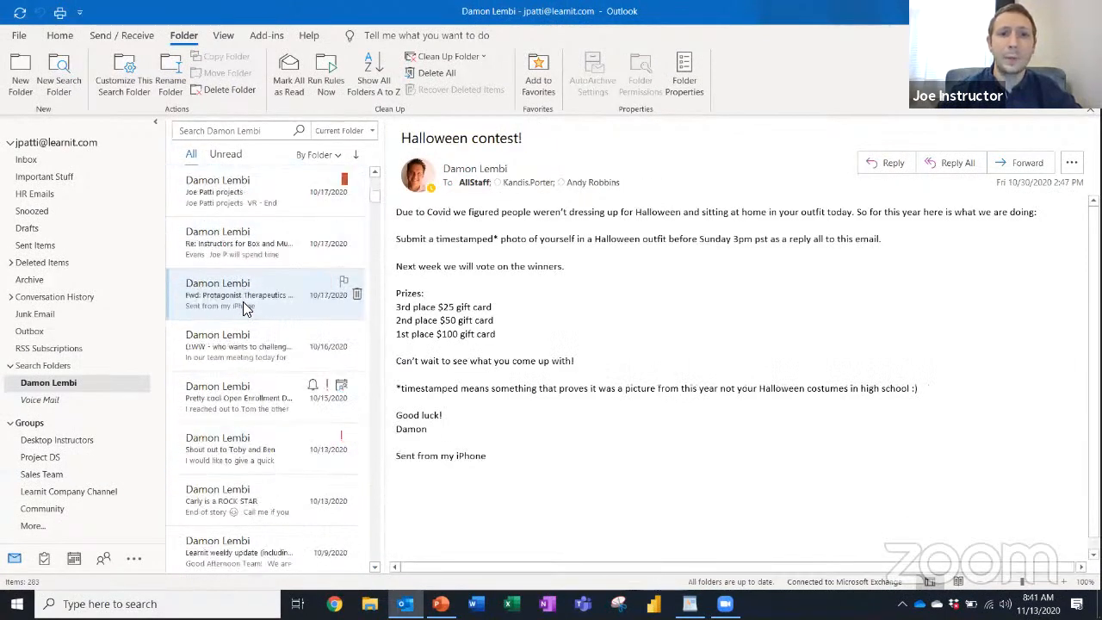
scroll(243, 302, up, 5)
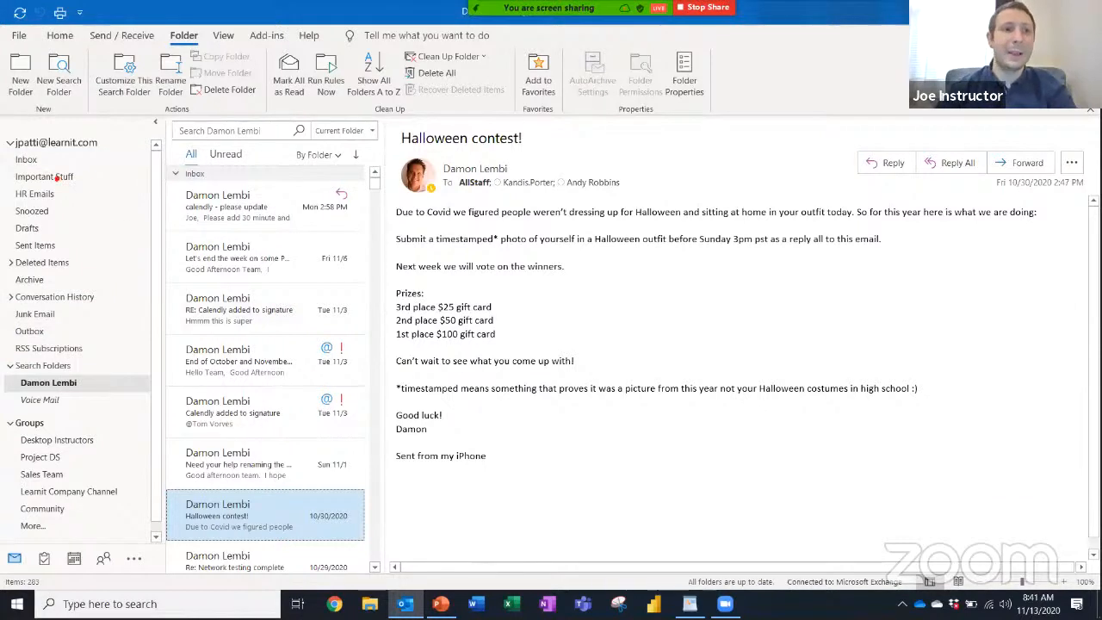
drag(48, 160, 128, 160)
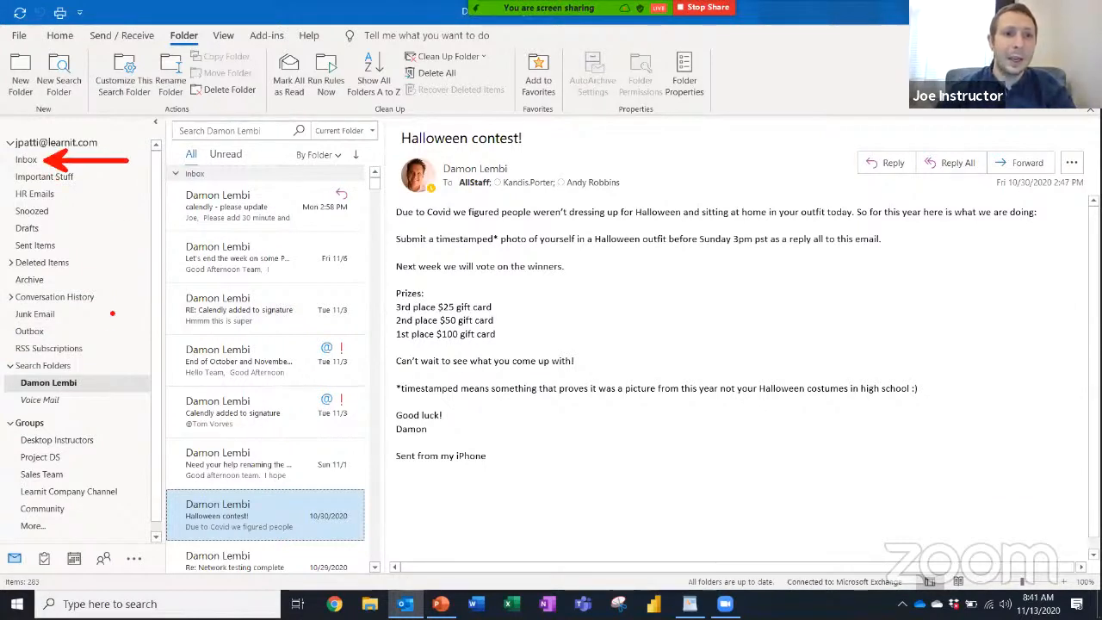
drag(84, 382, 143, 383)
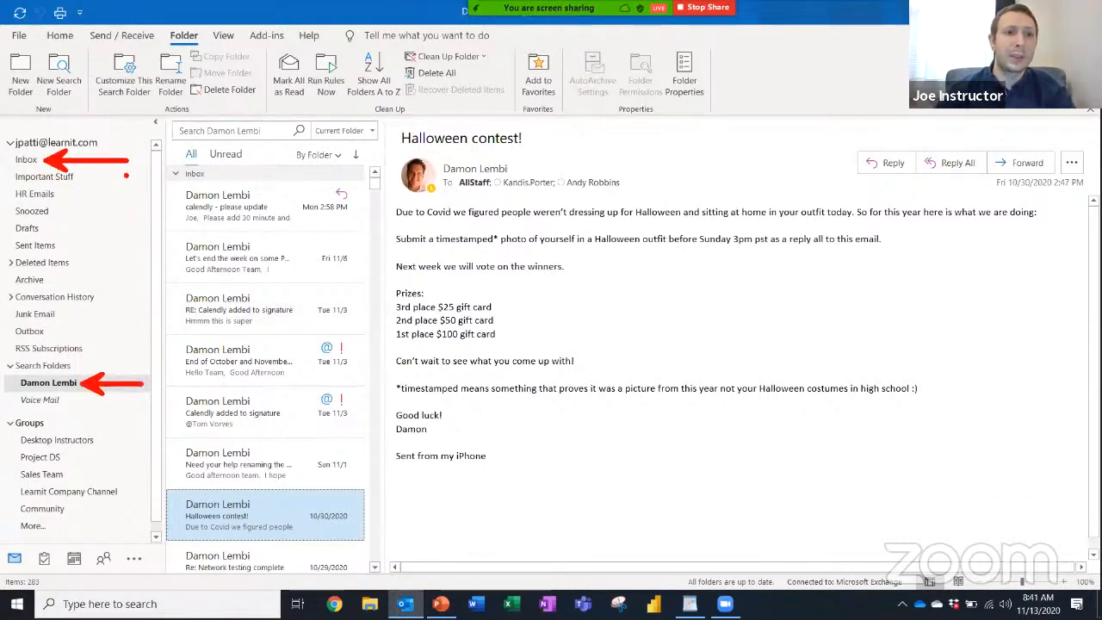
drag(128, 163, 140, 379)
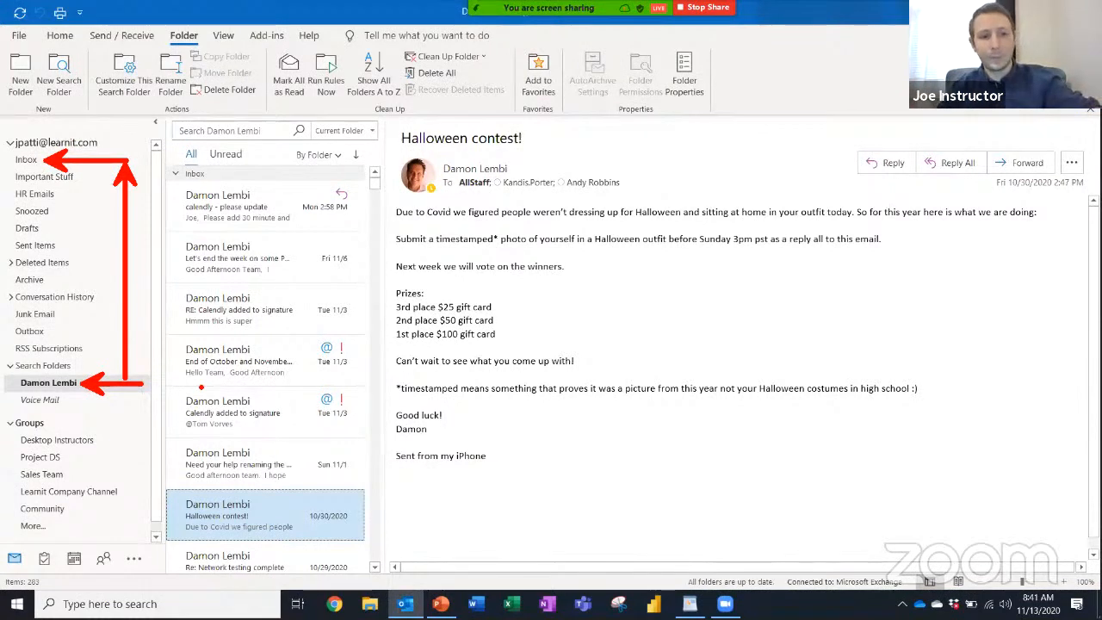
key(Escape)
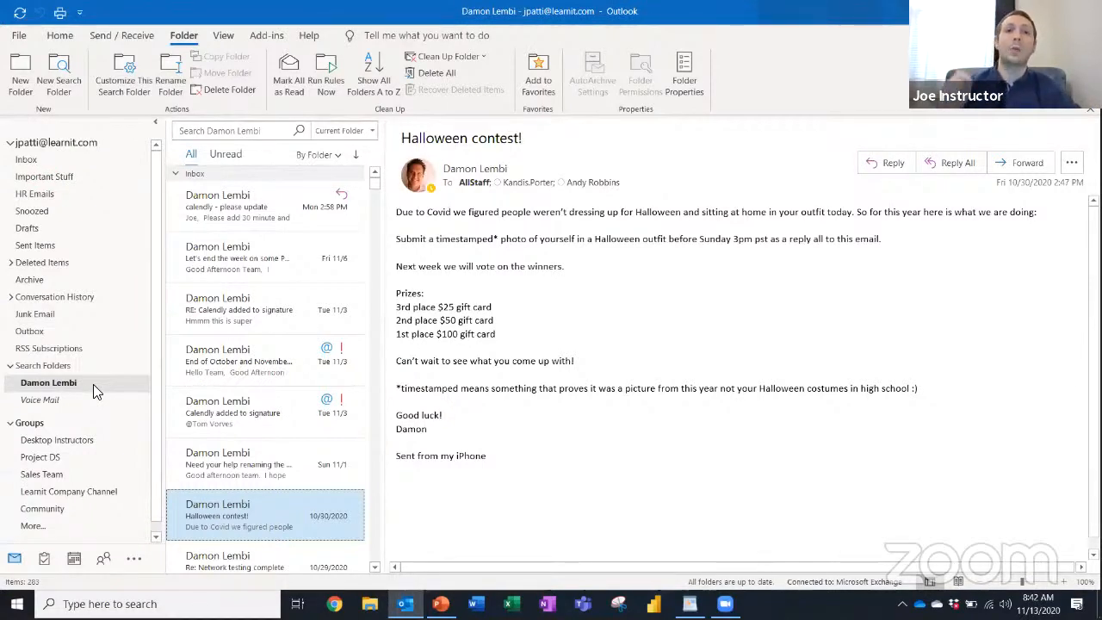
Create a Mail and Post Items folder at the mailbox's top level, named with the colleague's first name in possessive form plus "Emails"
click(28, 160)
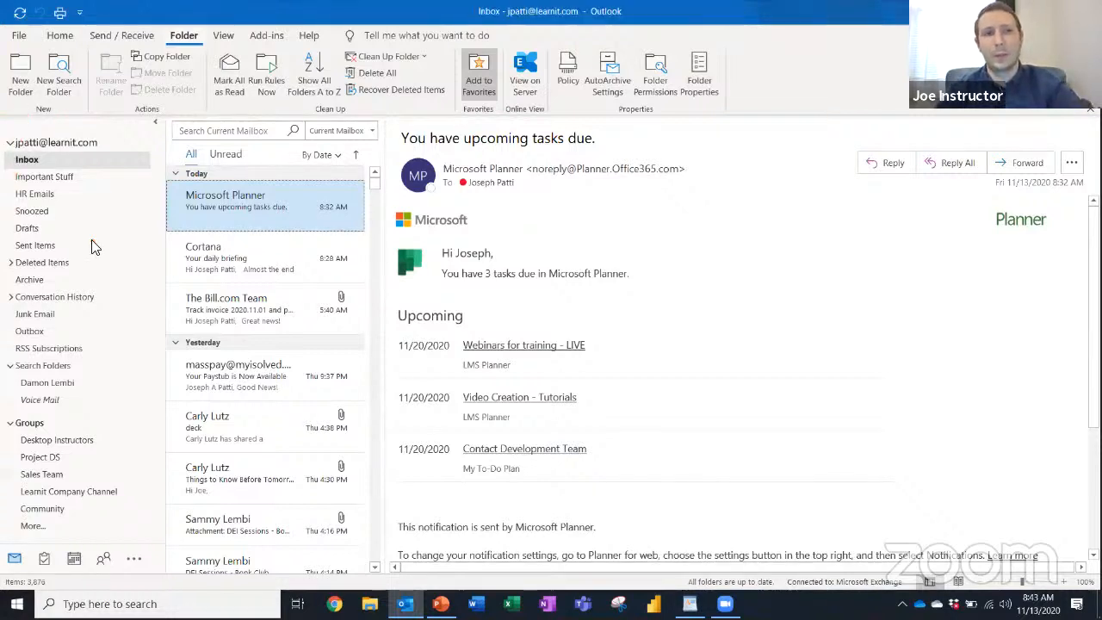
click(20, 75)
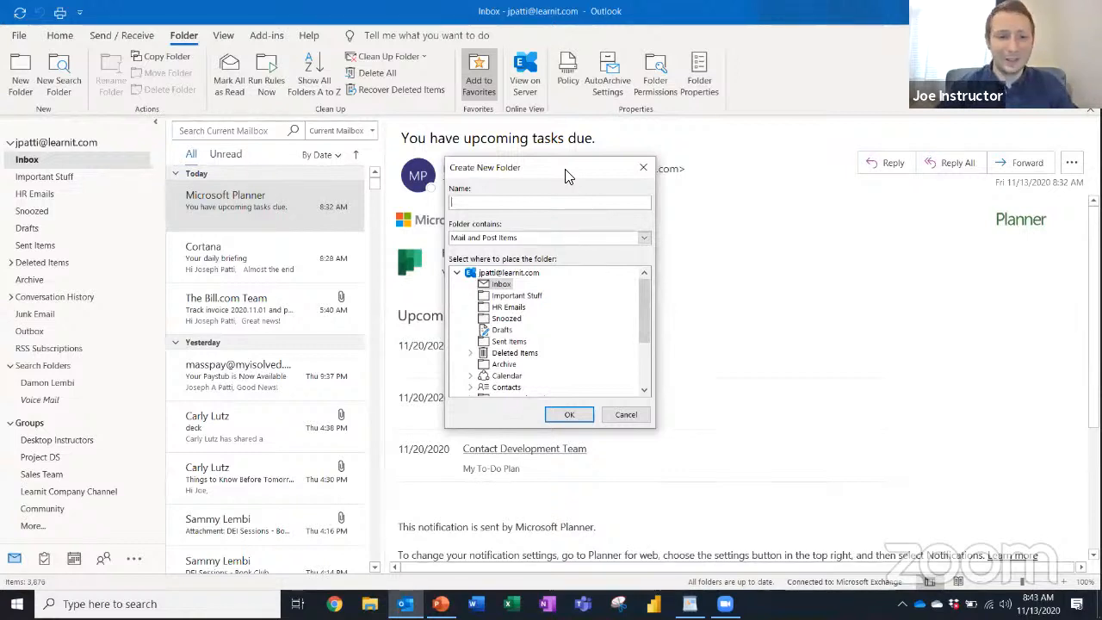
text(Carly)
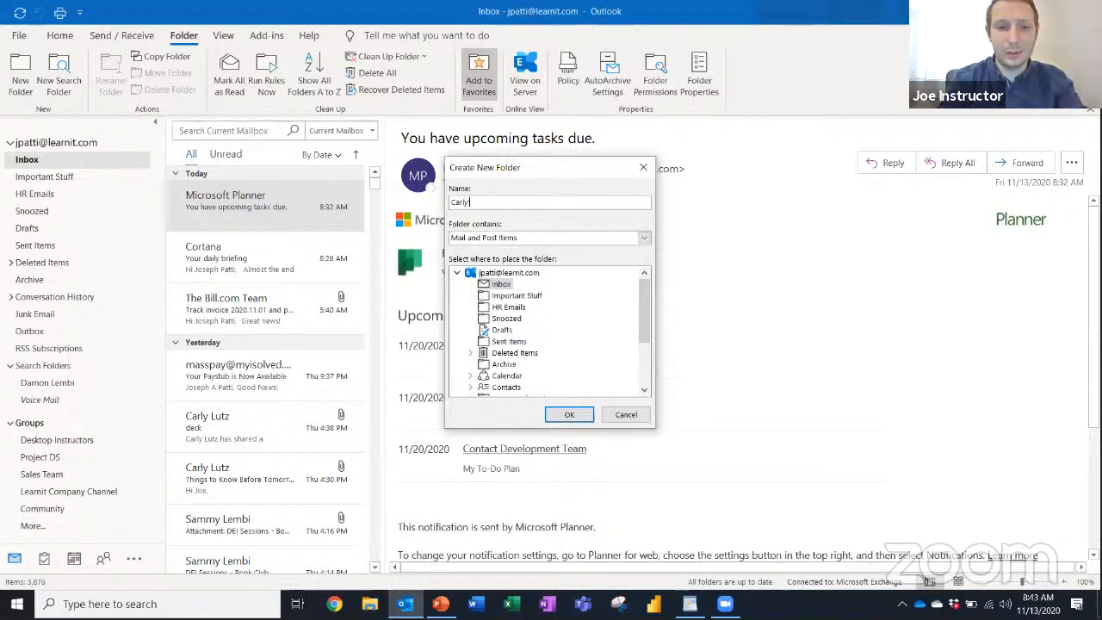
text('s Emails)
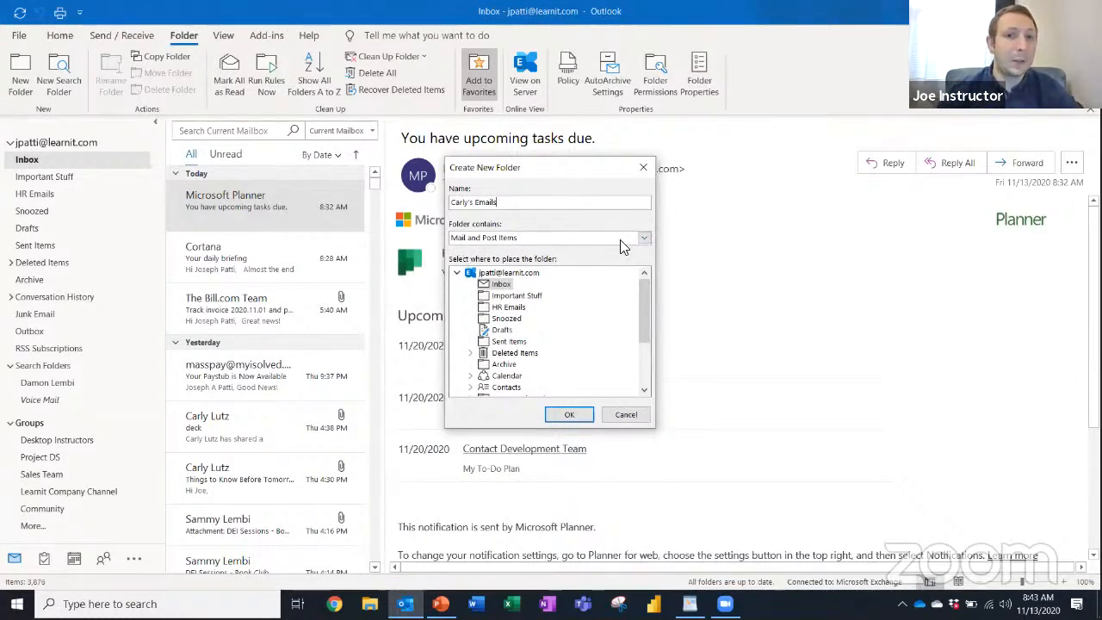
click(646, 237)
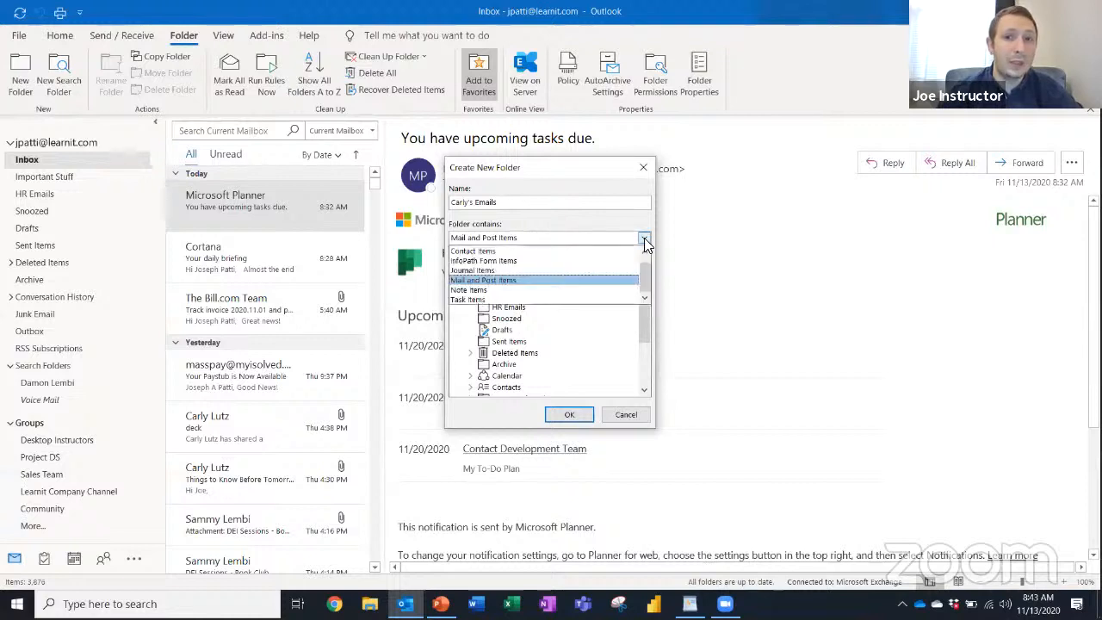
click(514, 284)
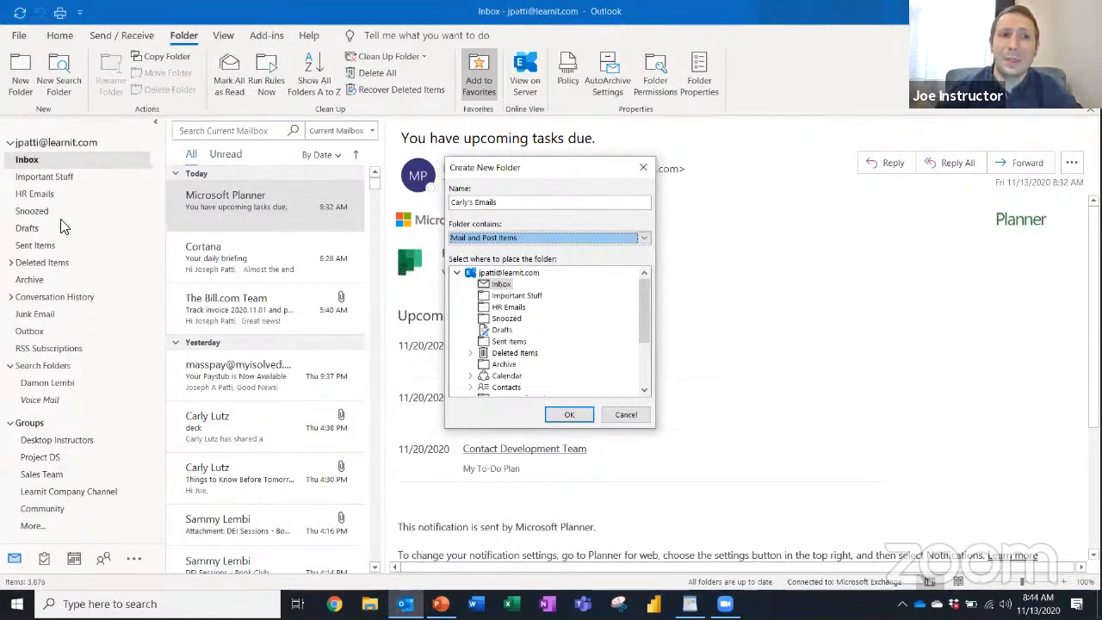
click(516, 272)
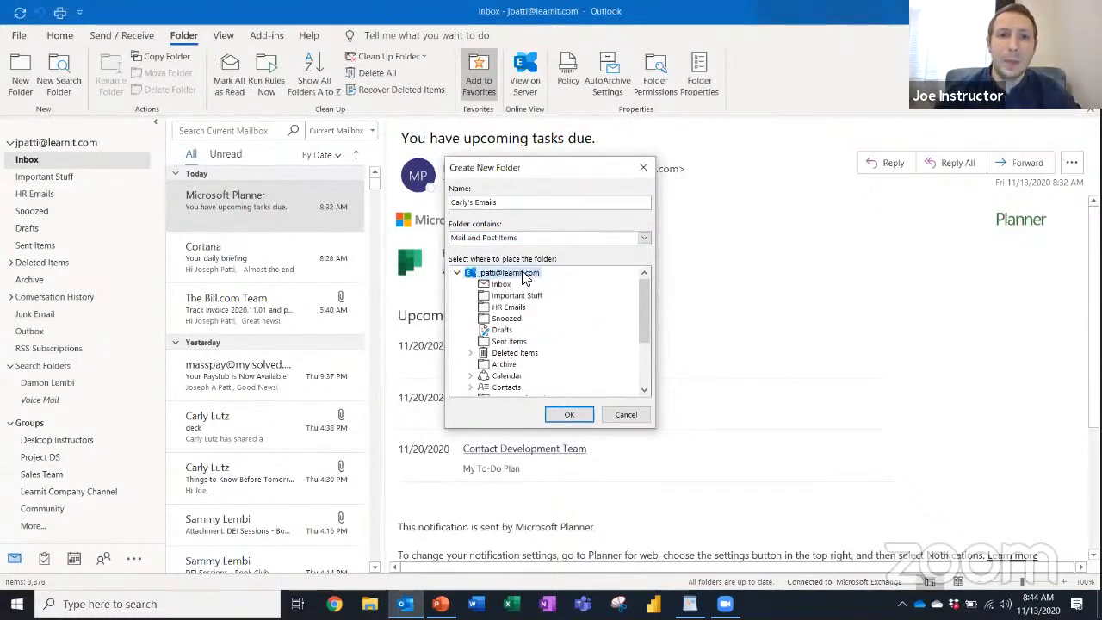
click(570, 416)
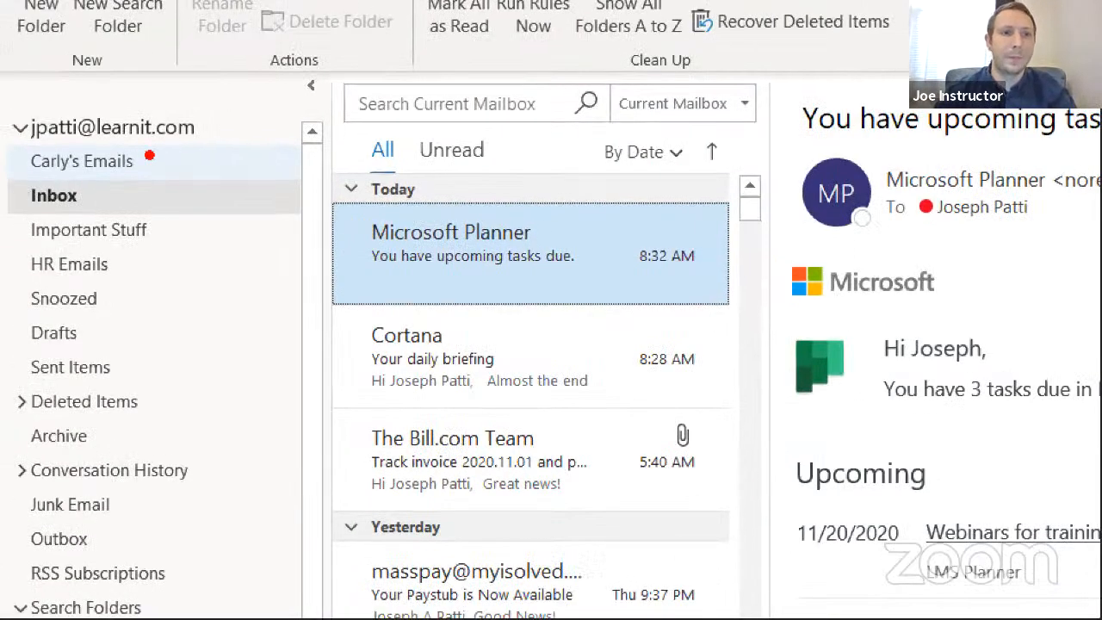
Move the colleague's new email folder directly below the Inbox and open it
drag(205, 159, 104, 159)
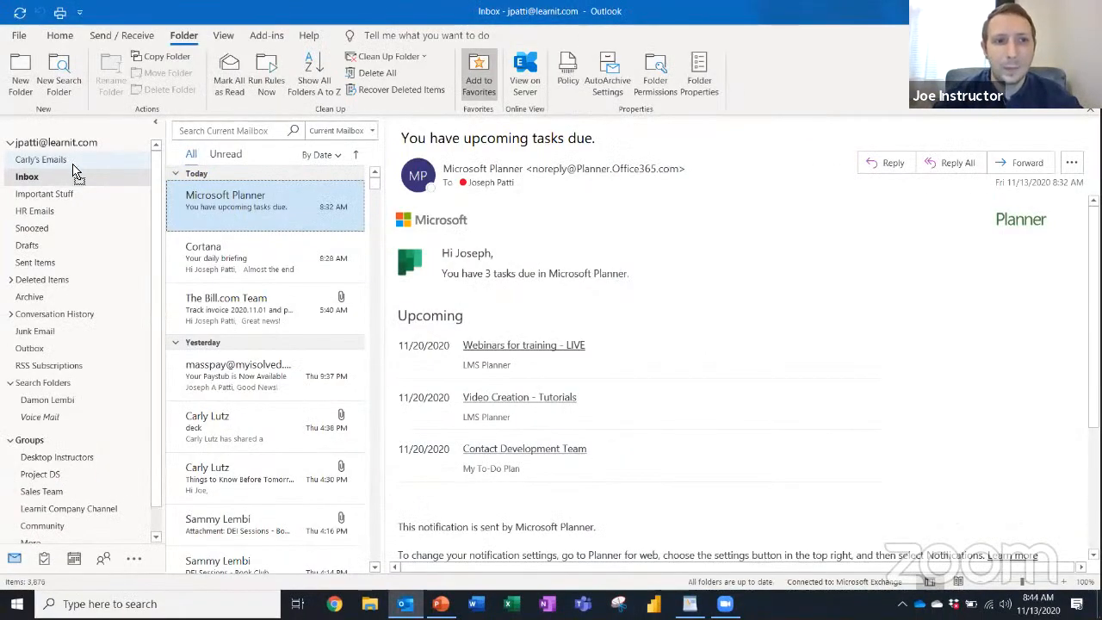
drag(152, 160, 146, 239)
mouse_move(74, 196)
mouse_down()
mouse_move(74, 214)
mouse_move(74, 192)
mouse_up()
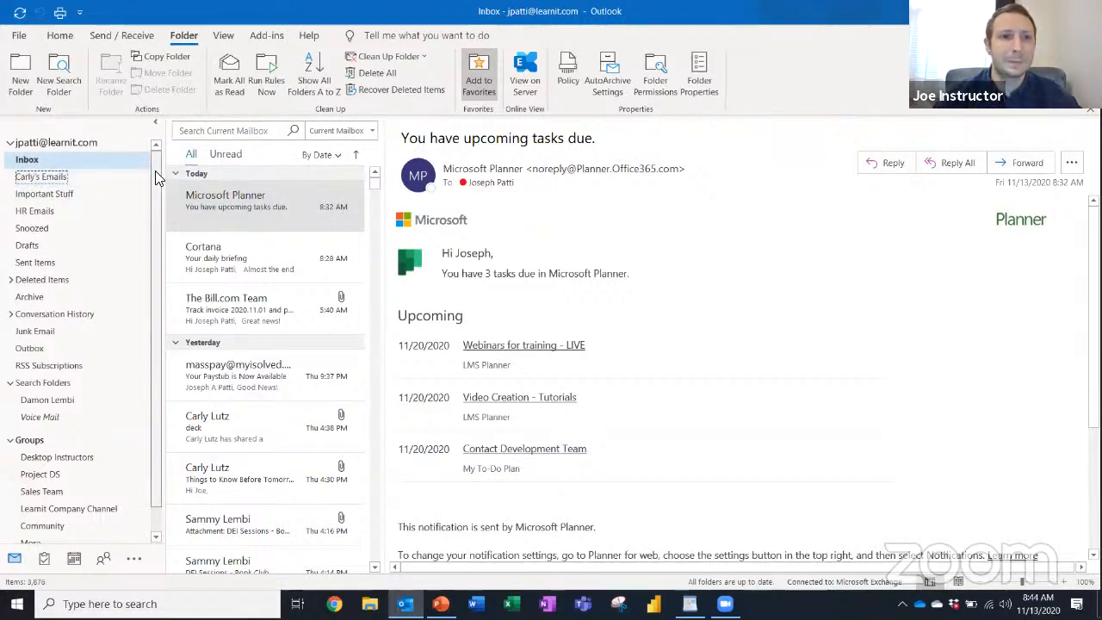
click(100, 175)
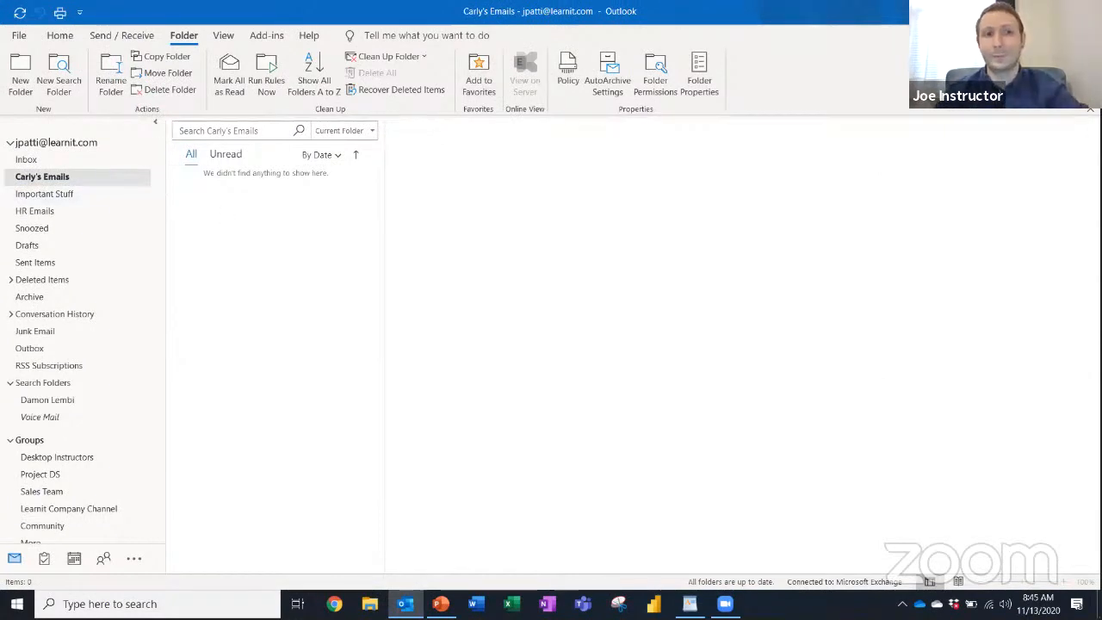
drag(287, 265, 288, 193)
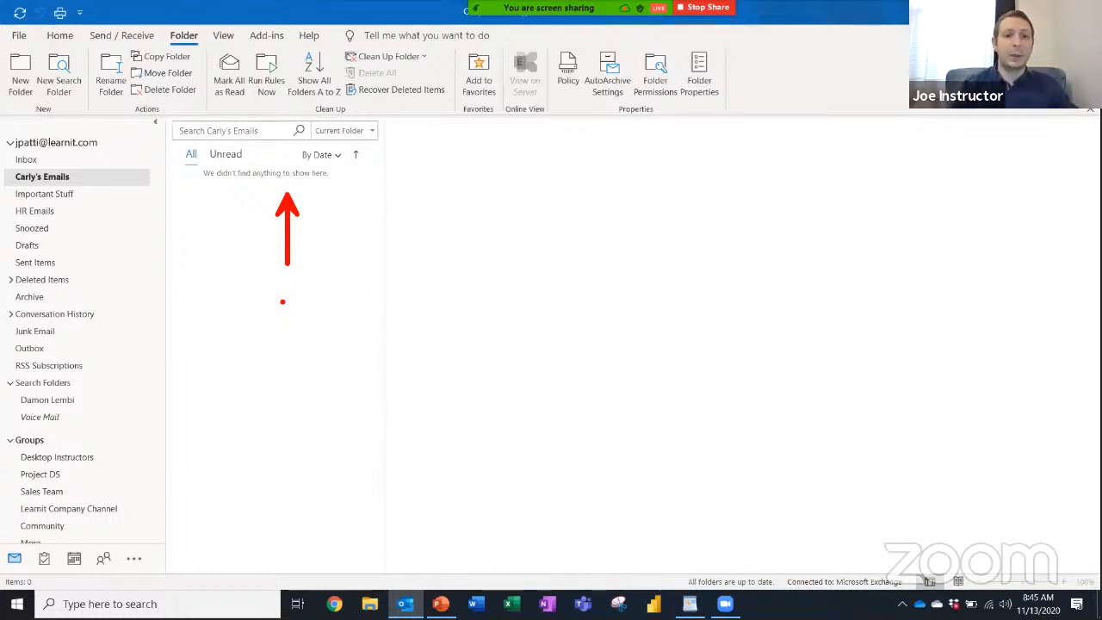
Move the colleague's "deck" email from the Inbox into the colleague's email folder, and open that folder
click(64, 163)
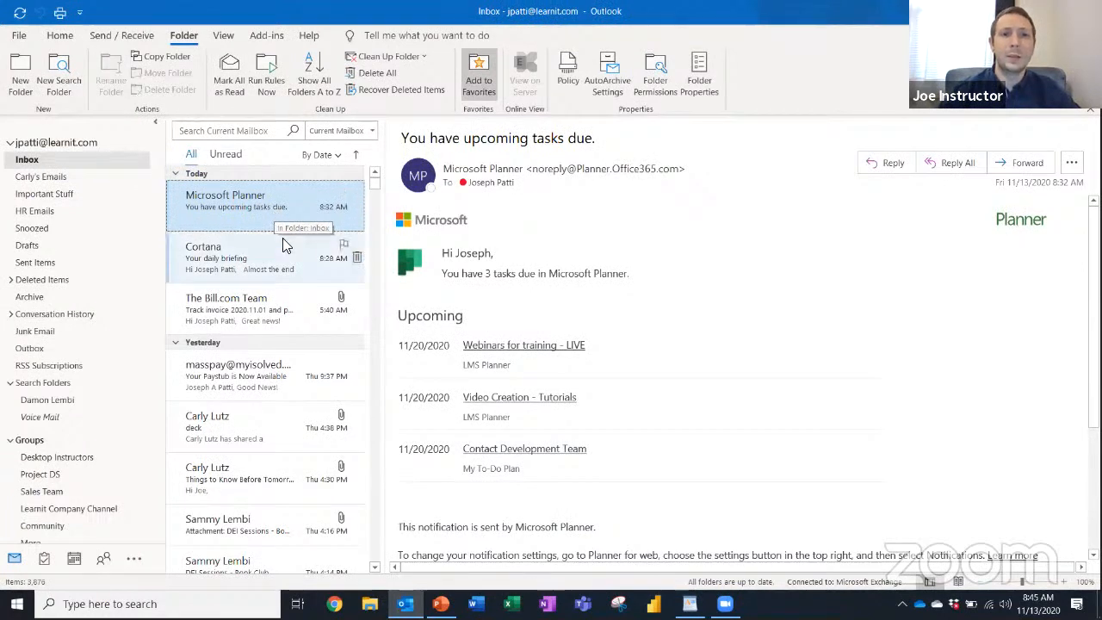
scroll(277, 258, down, 1)
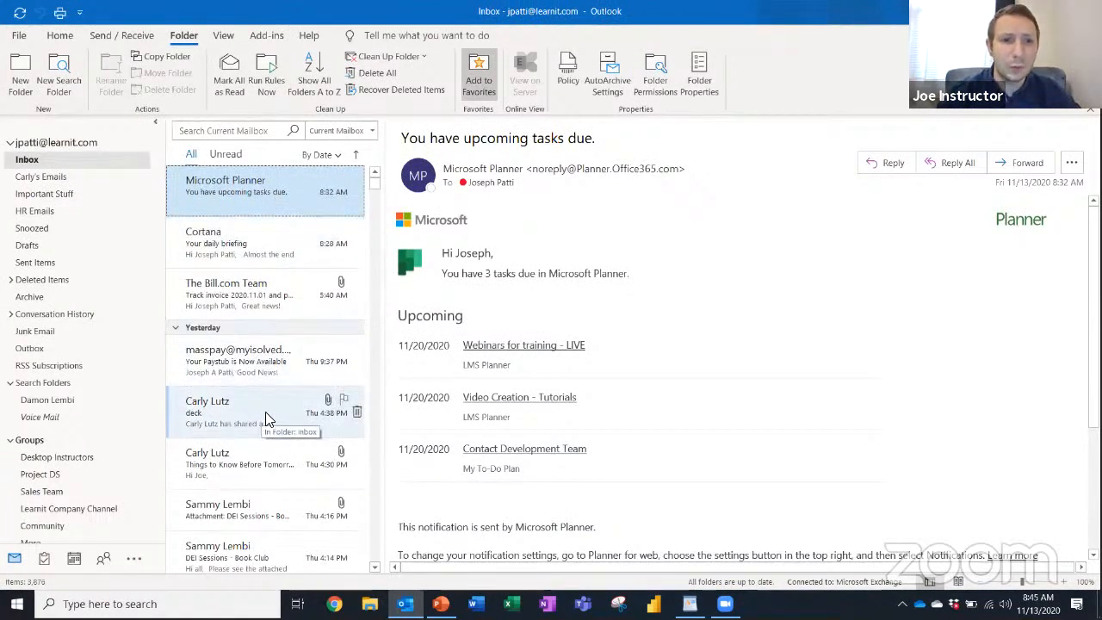
drag(265, 412, 50, 176)
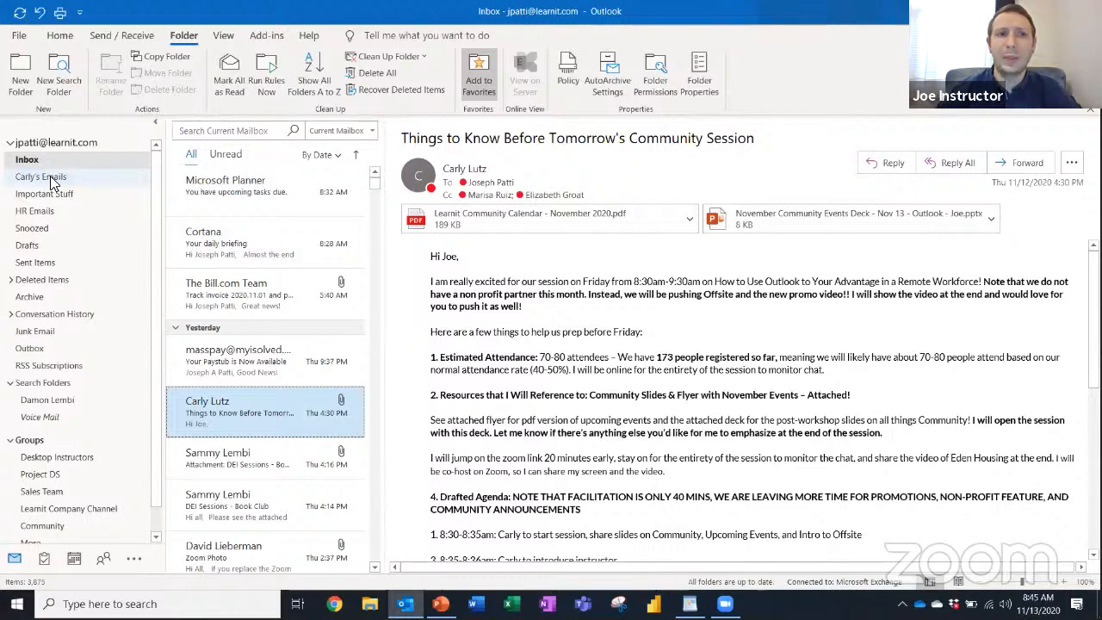
click(50, 176)
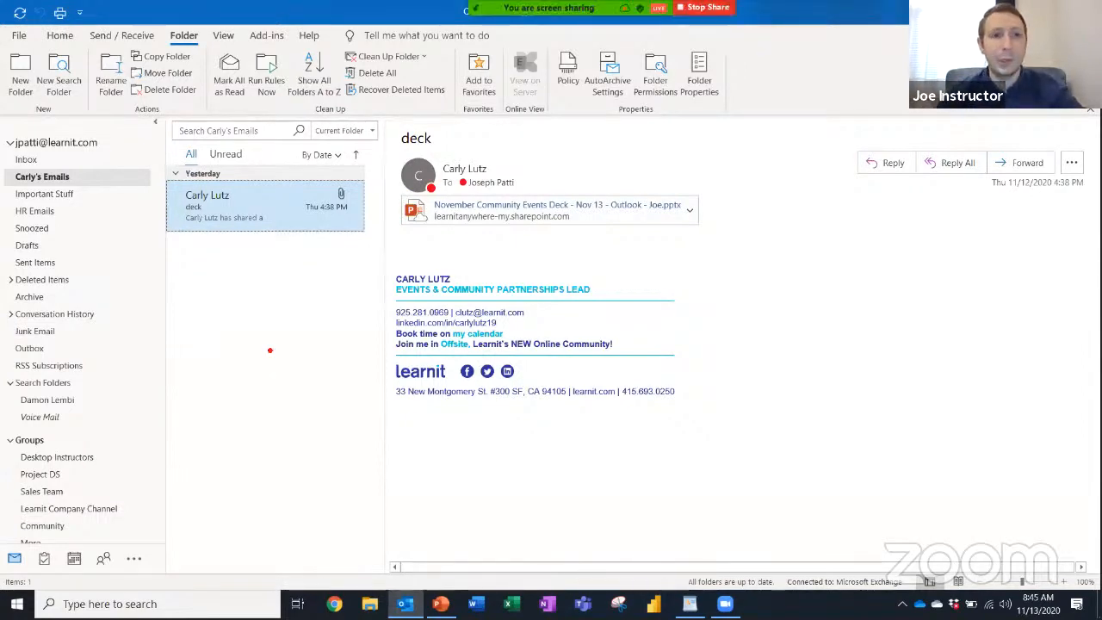
click(76, 175)
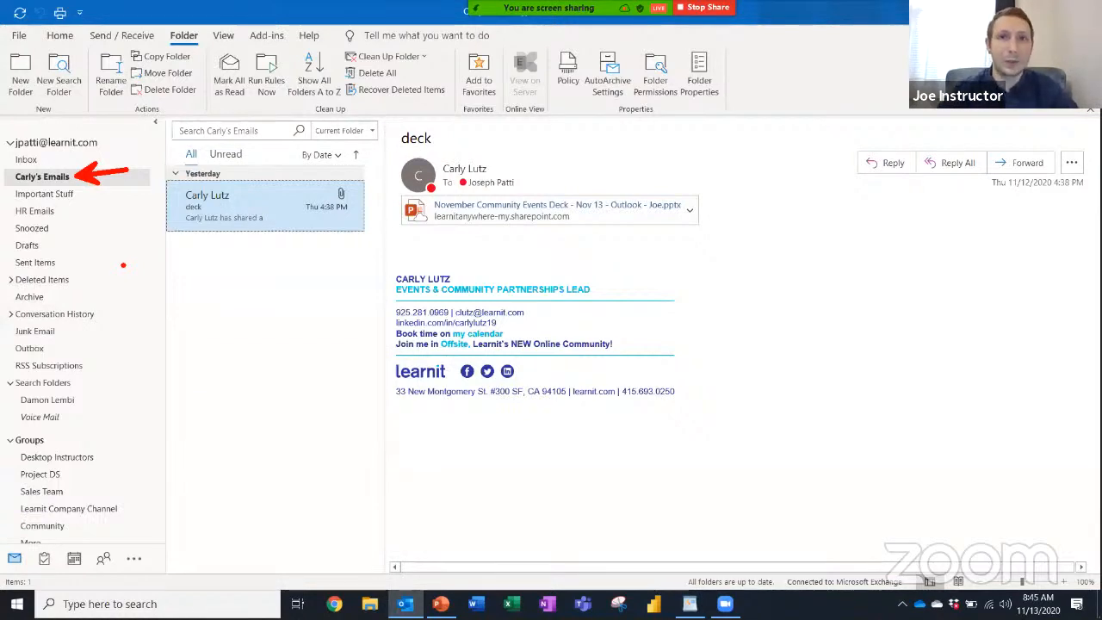
key(Escape)
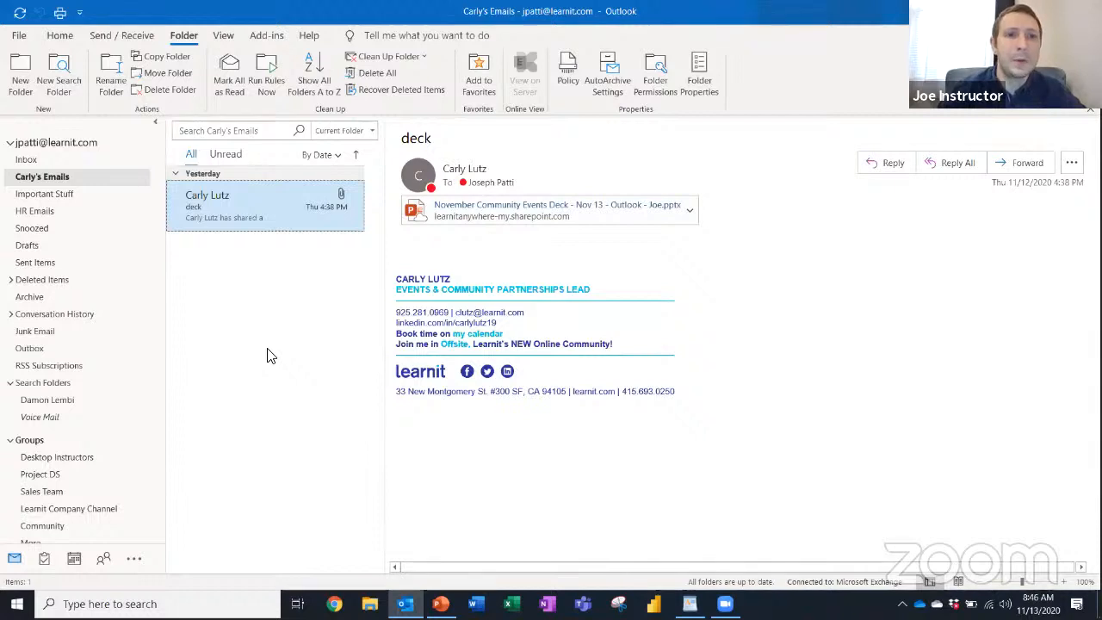
Examine the Create Rule options for the "deck" email and close the dialog without creating a rule
click(59, 36)
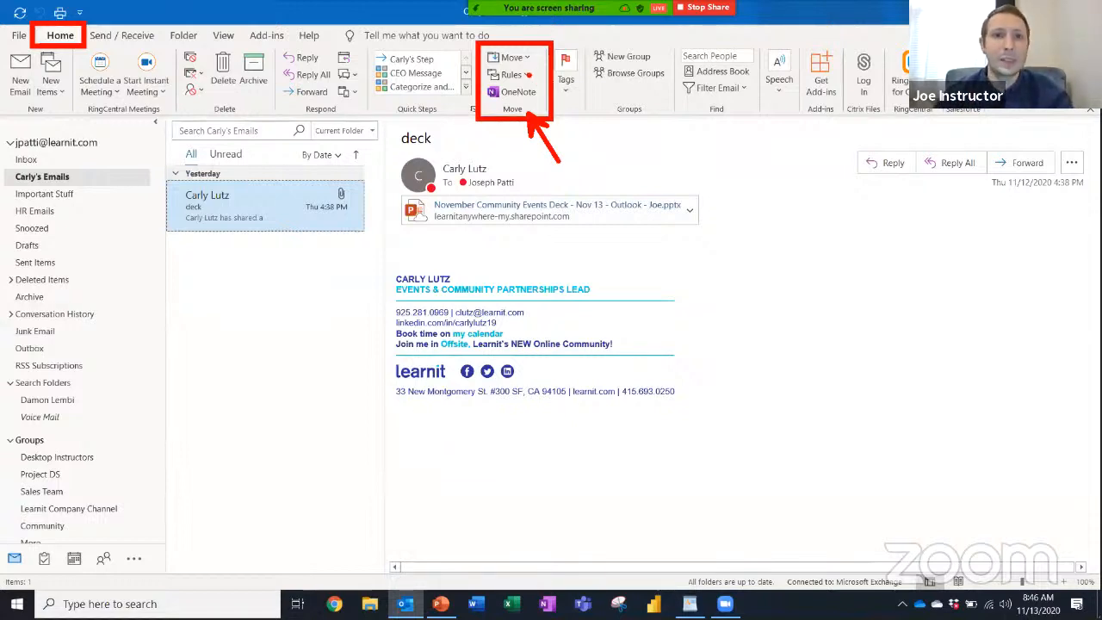
drag(579, 66, 525, 74)
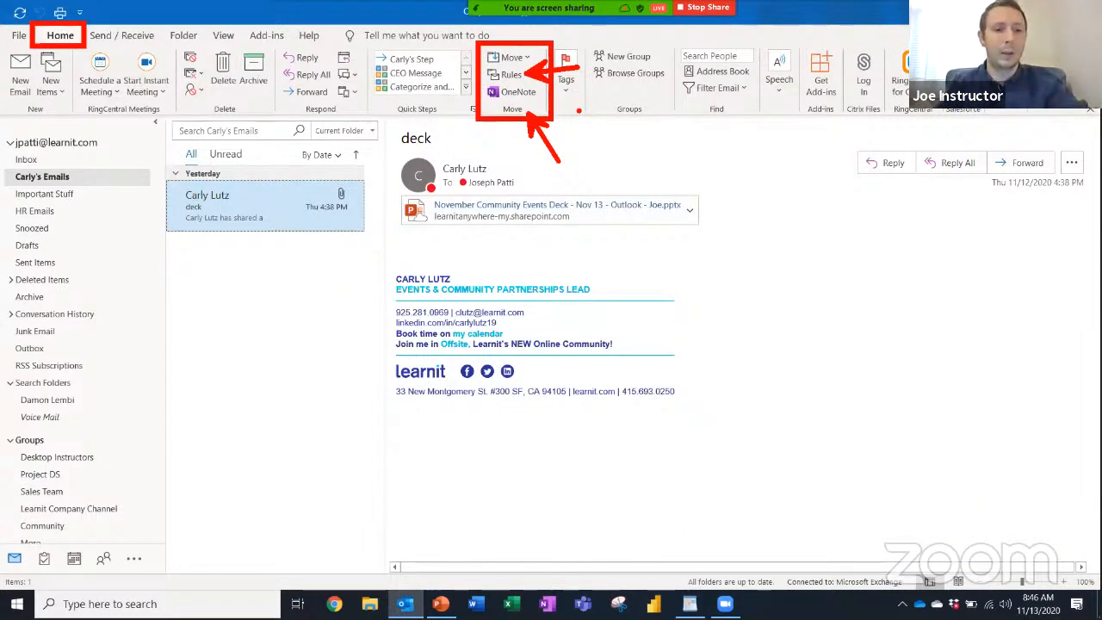
key(Escape)
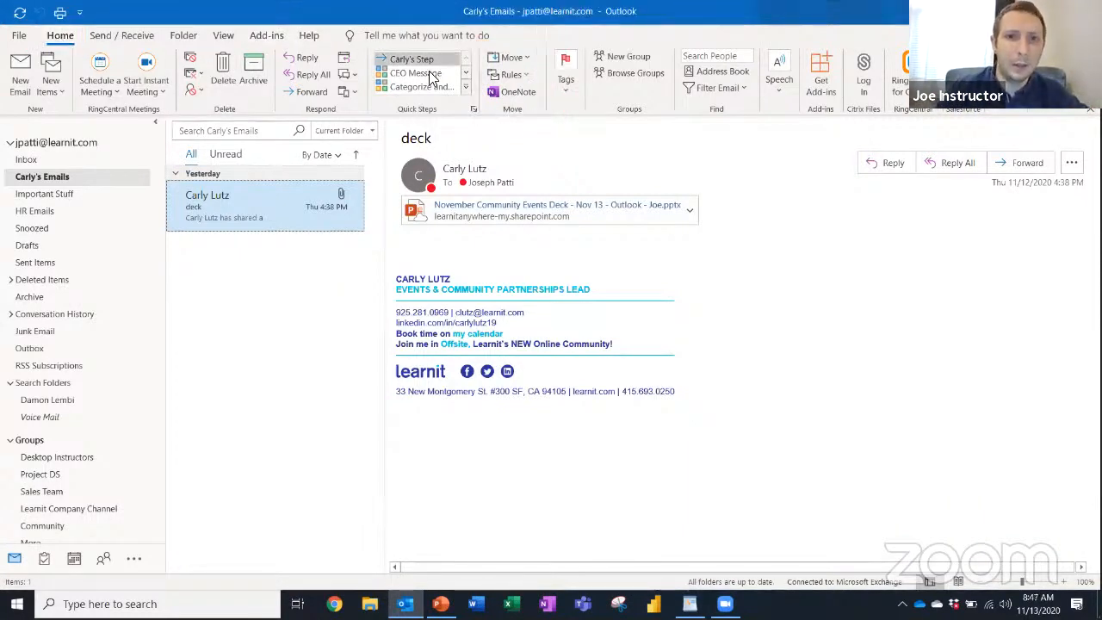
click(521, 79)
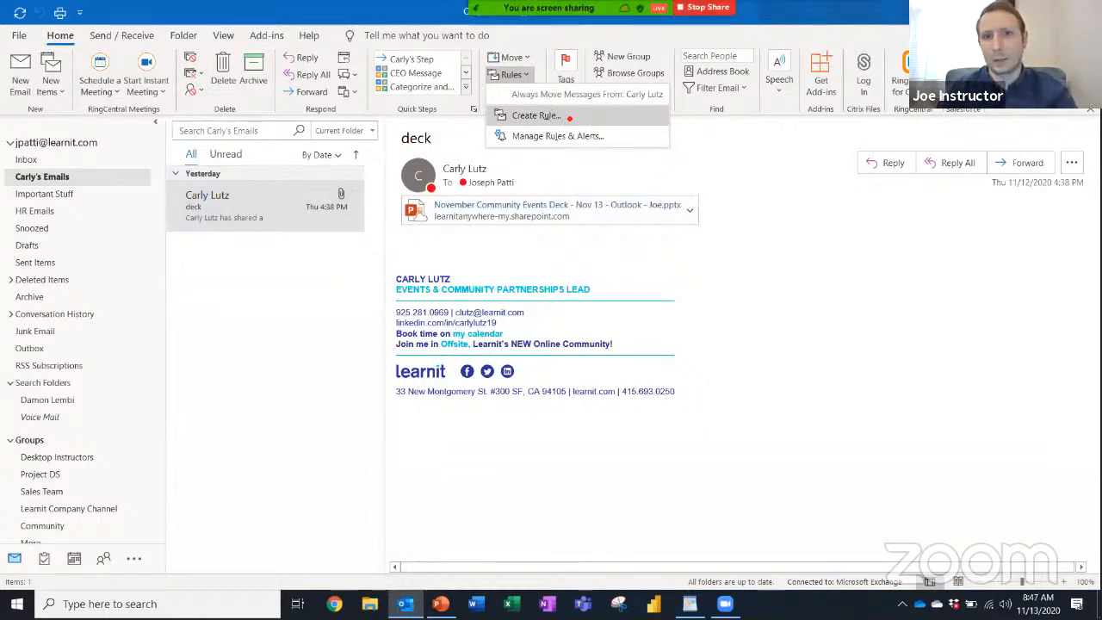
drag(661, 117, 564, 115)
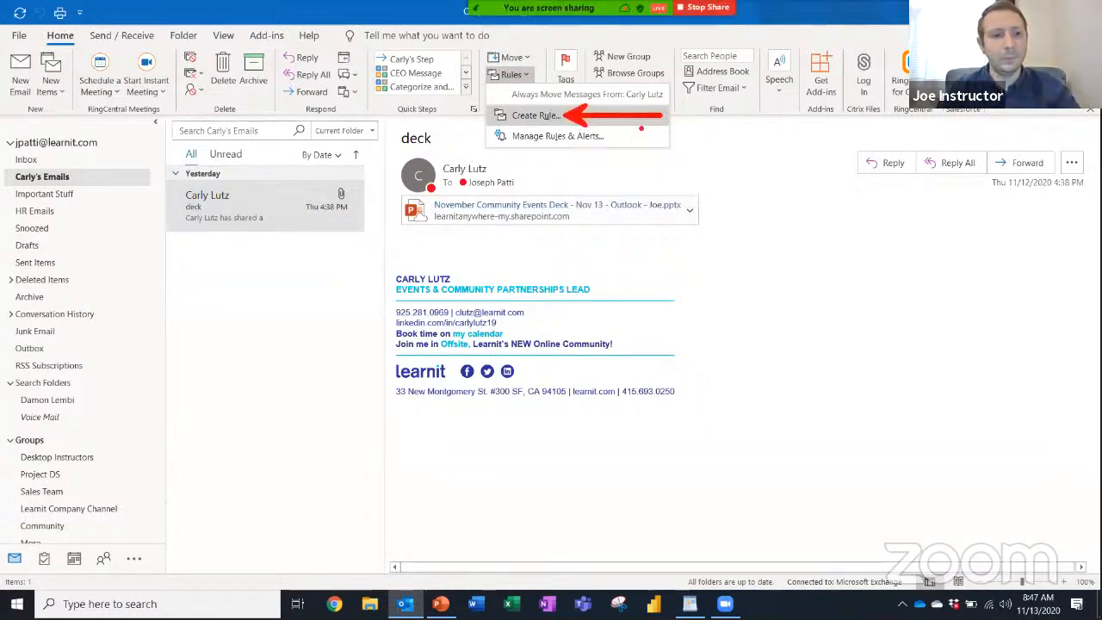
click(522, 69)
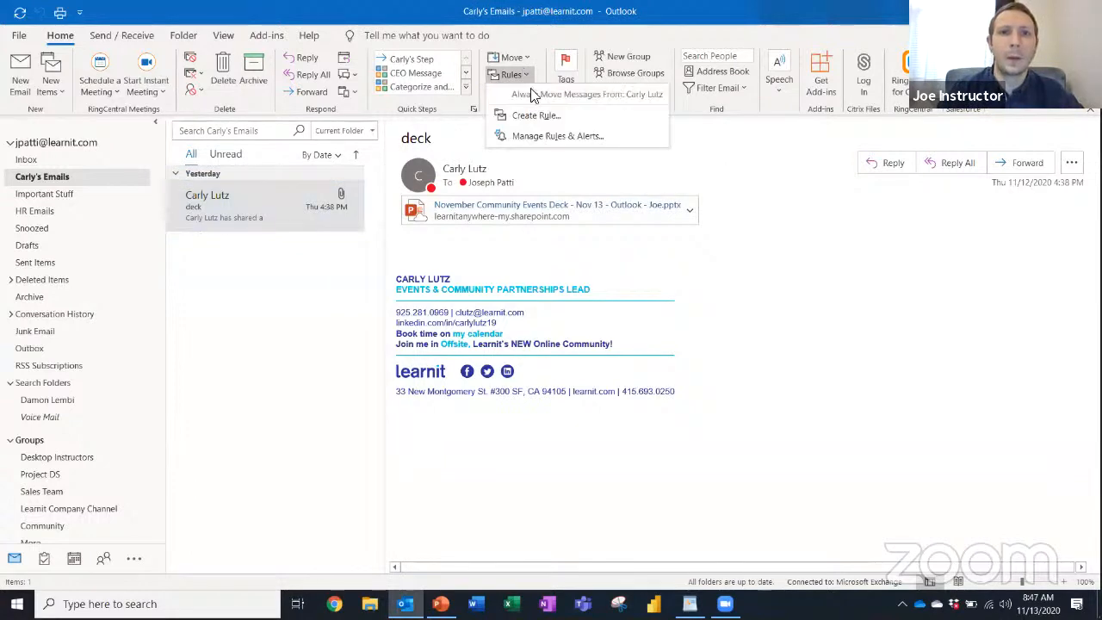
click(539, 114)
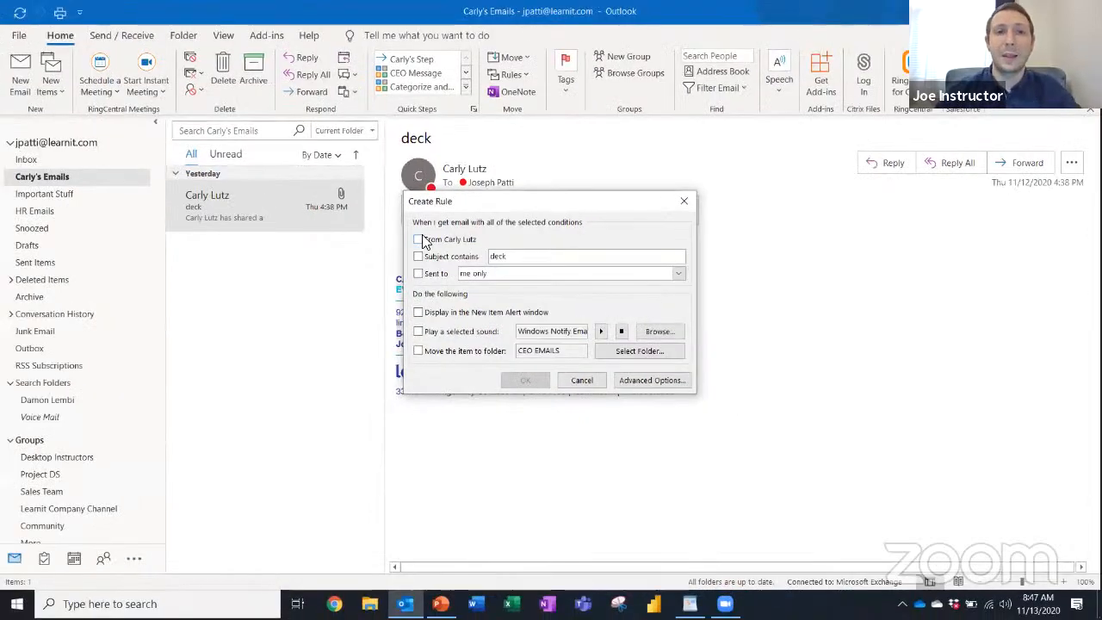
click(686, 201)
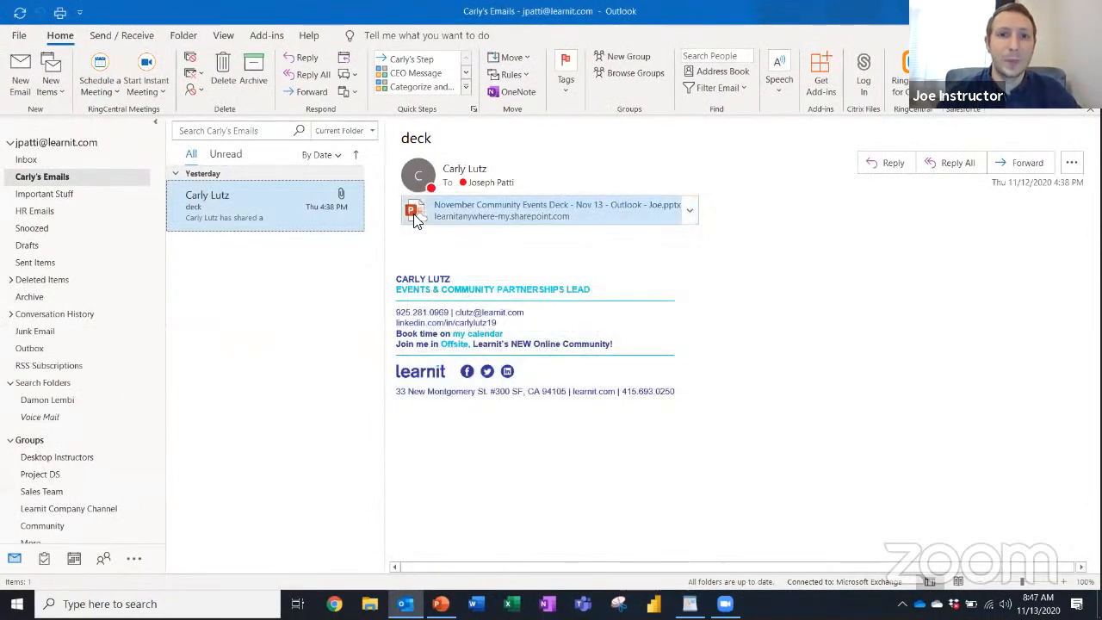
Check which rule conditions are offered for the Inbox email "Attachment: DEI Sessions - Book Club", without creating a rule
click(49, 160)
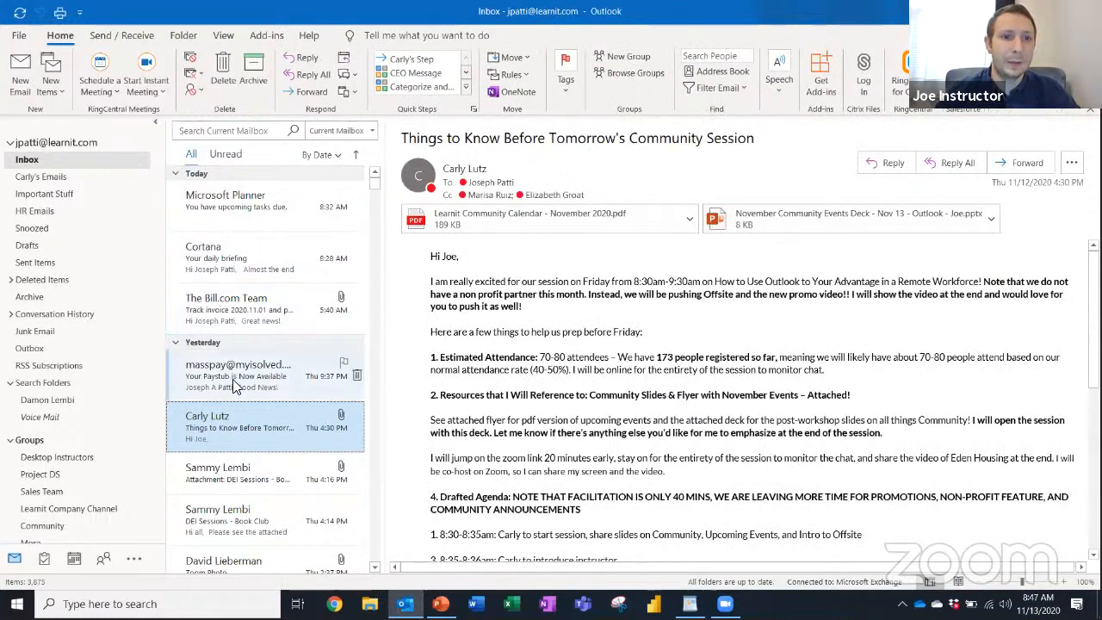
click(243, 476)
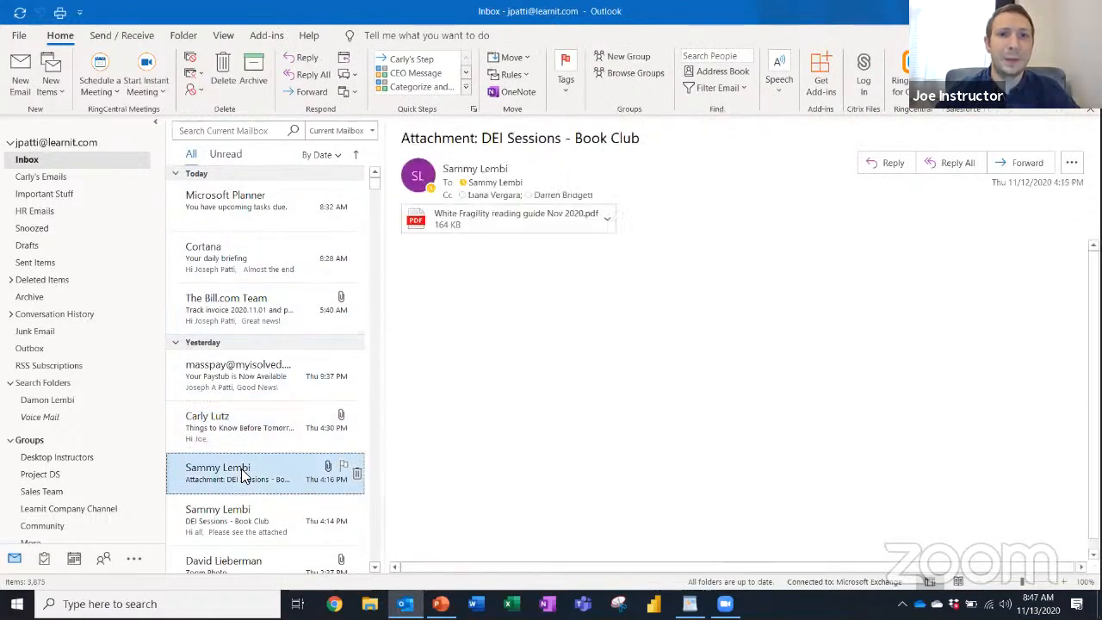
click(522, 74)
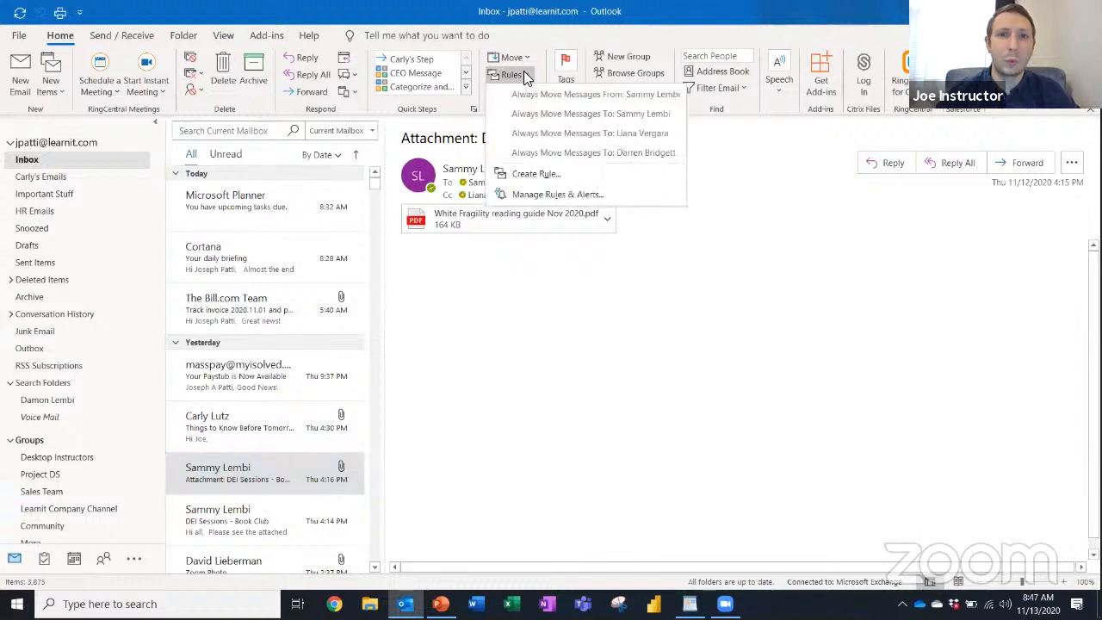
click(543, 174)
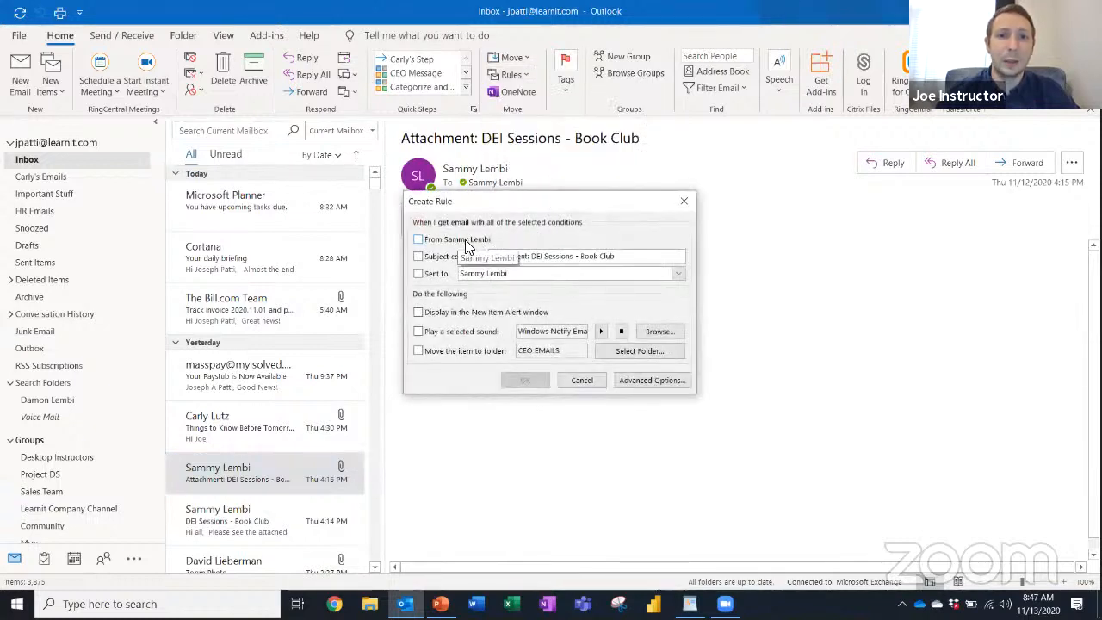
click(684, 201)
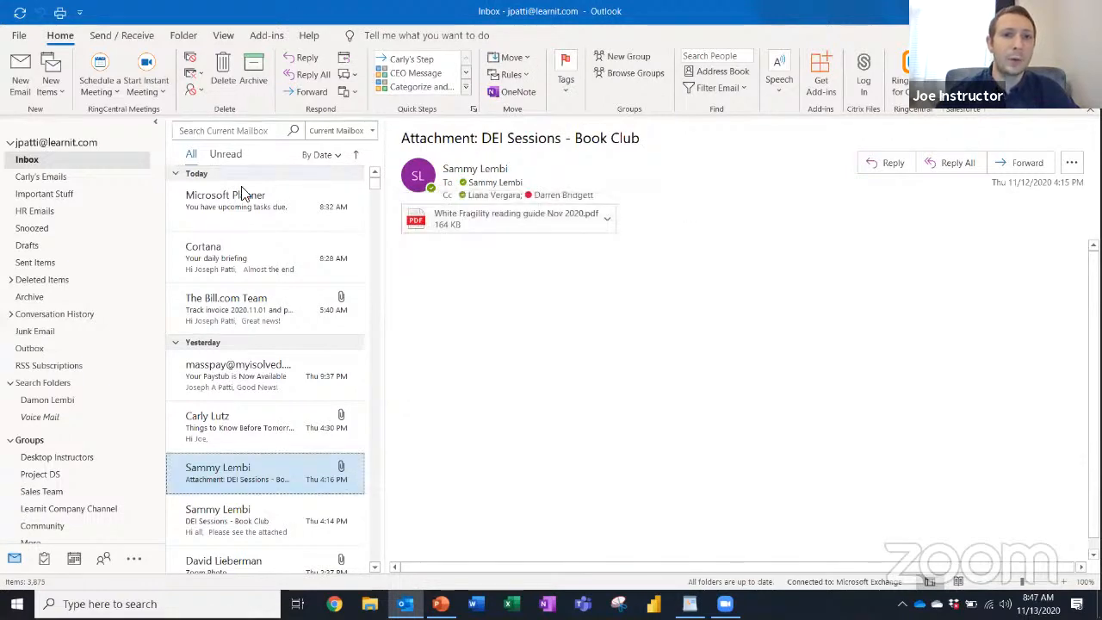
Start a rule from the email "Things to Know Before Tomorrow's Community Session", matching its sender and moving the item to a folder
click(228, 431)
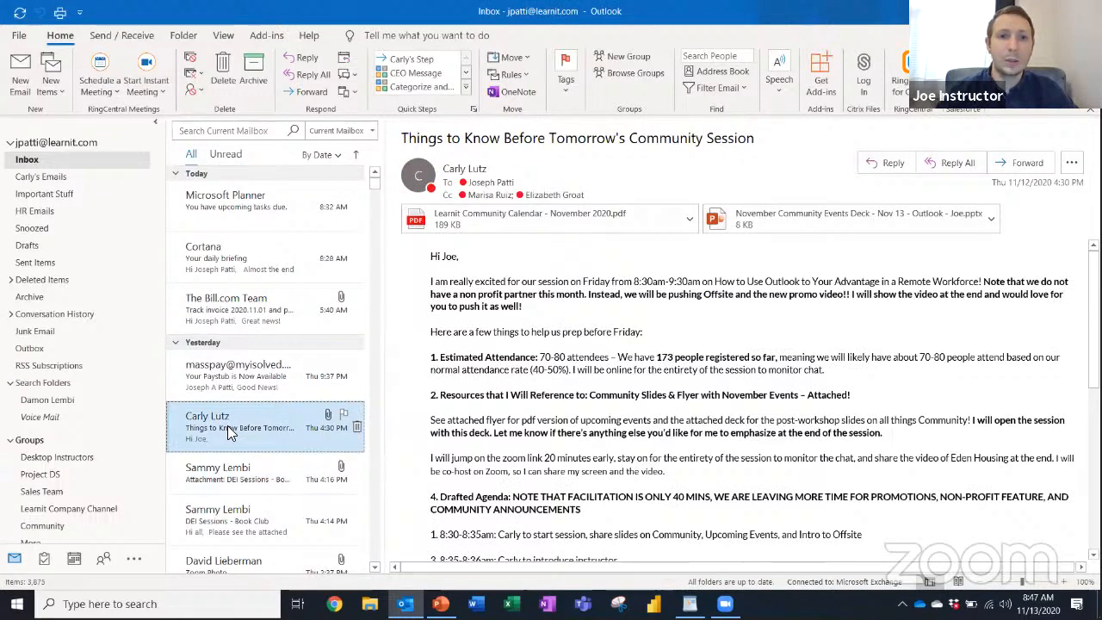
click(520, 77)
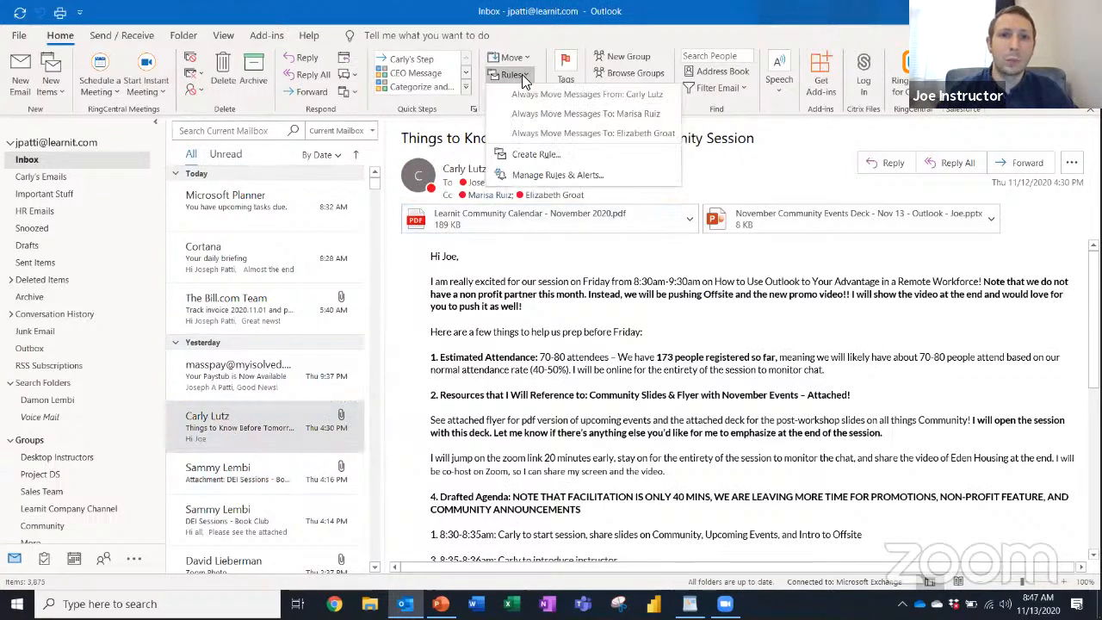
click(535, 155)
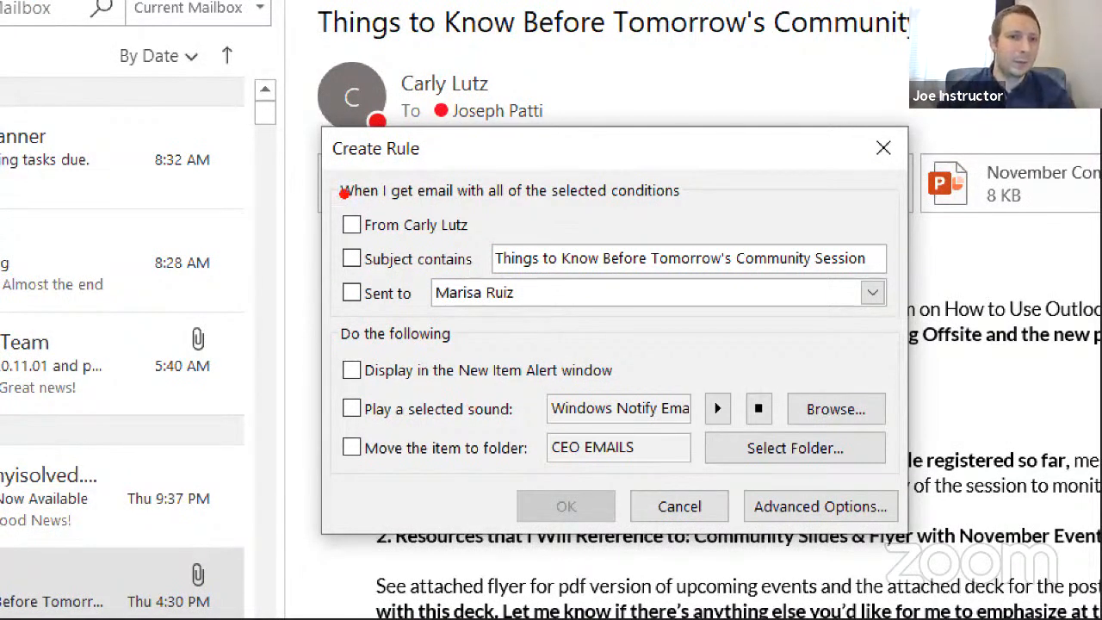
drag(345, 223, 371, 169)
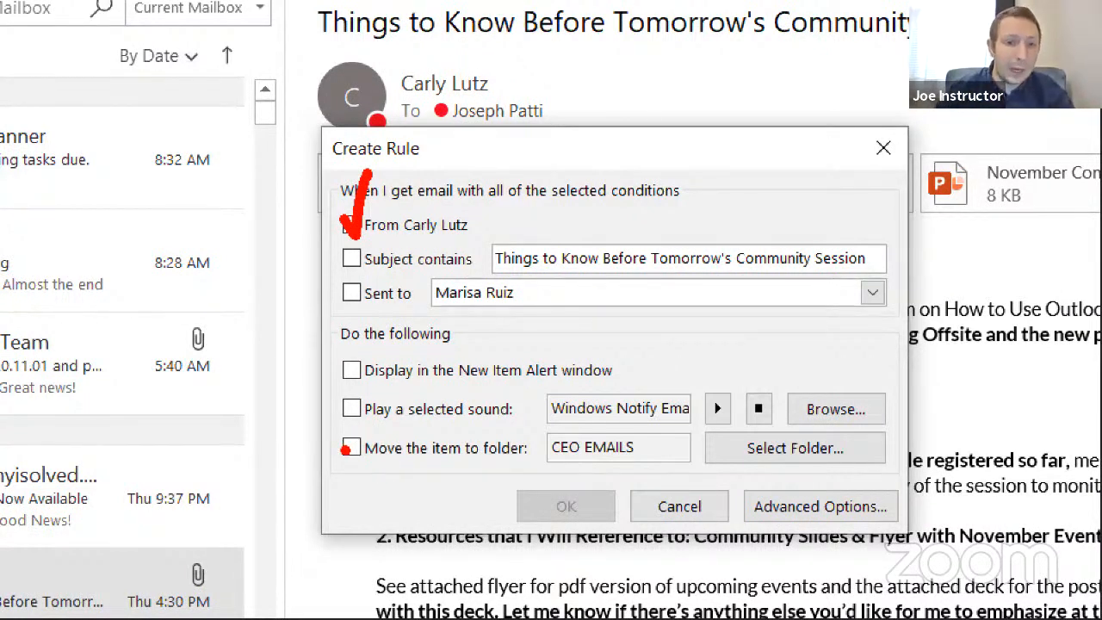
mouse_move(345, 440)
mouse_down()
mouse_move(353, 465)
mouse_move(398, 370)
mouse_up()
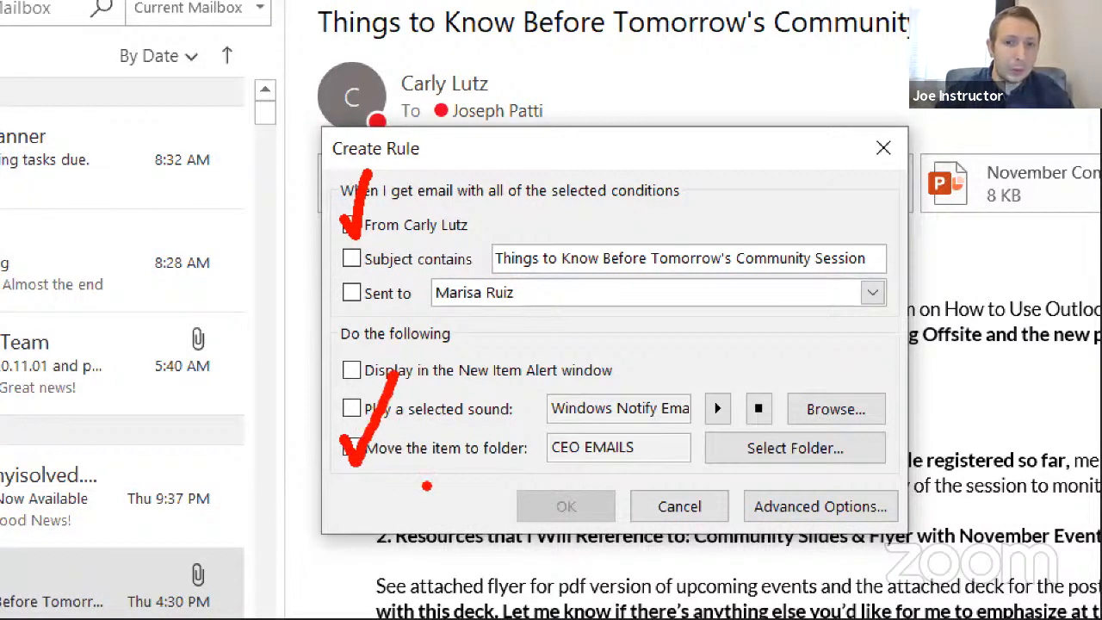
drag(737, 446, 668, 473)
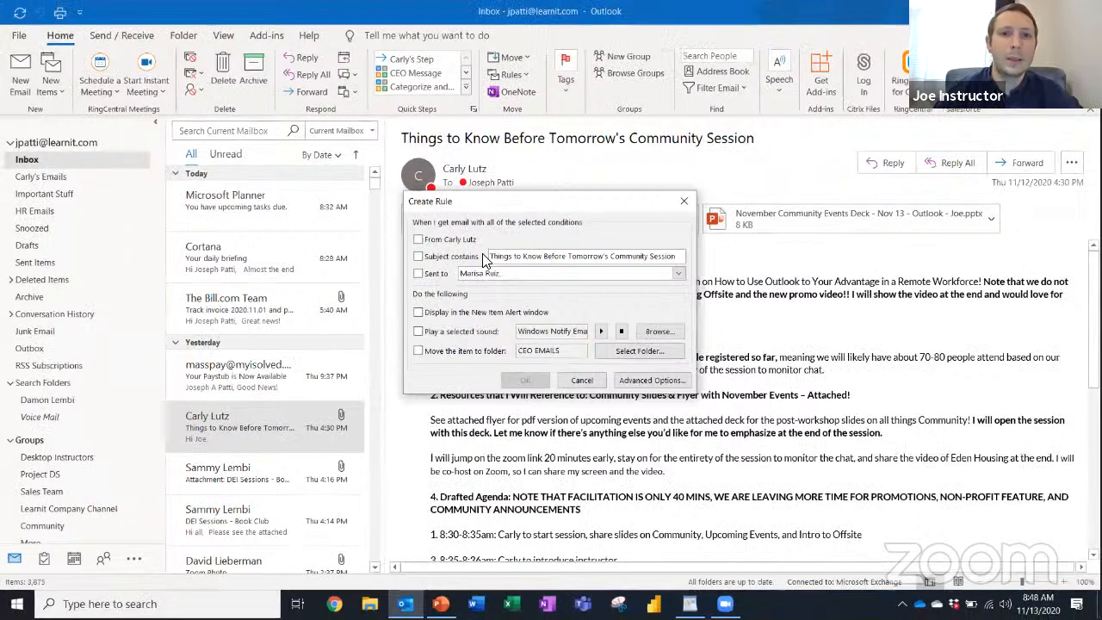
click(419, 240)
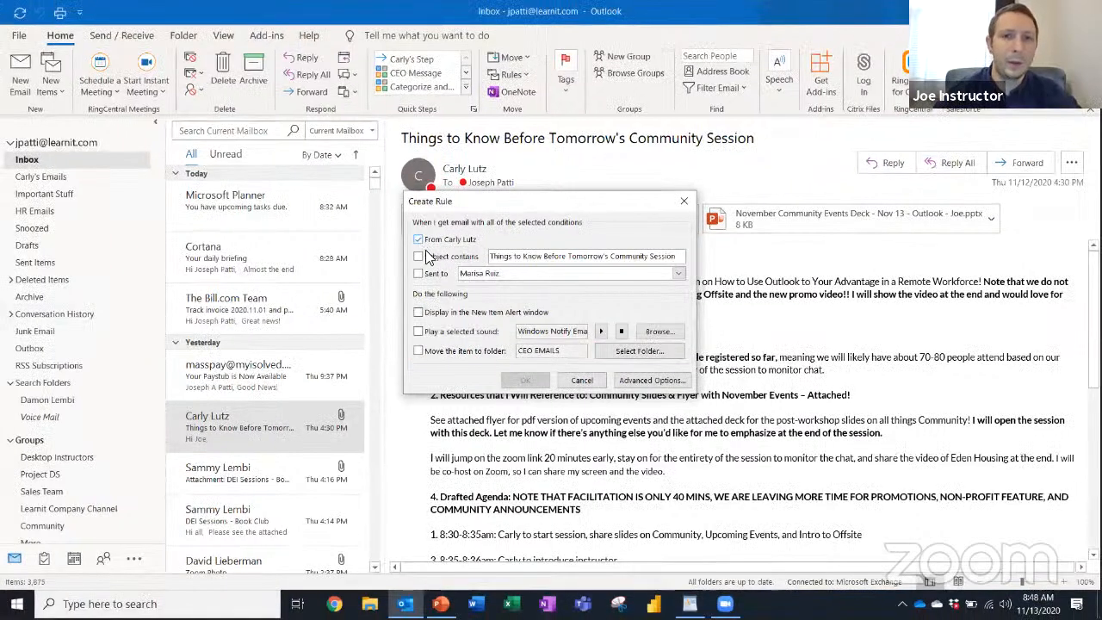
click(419, 351)
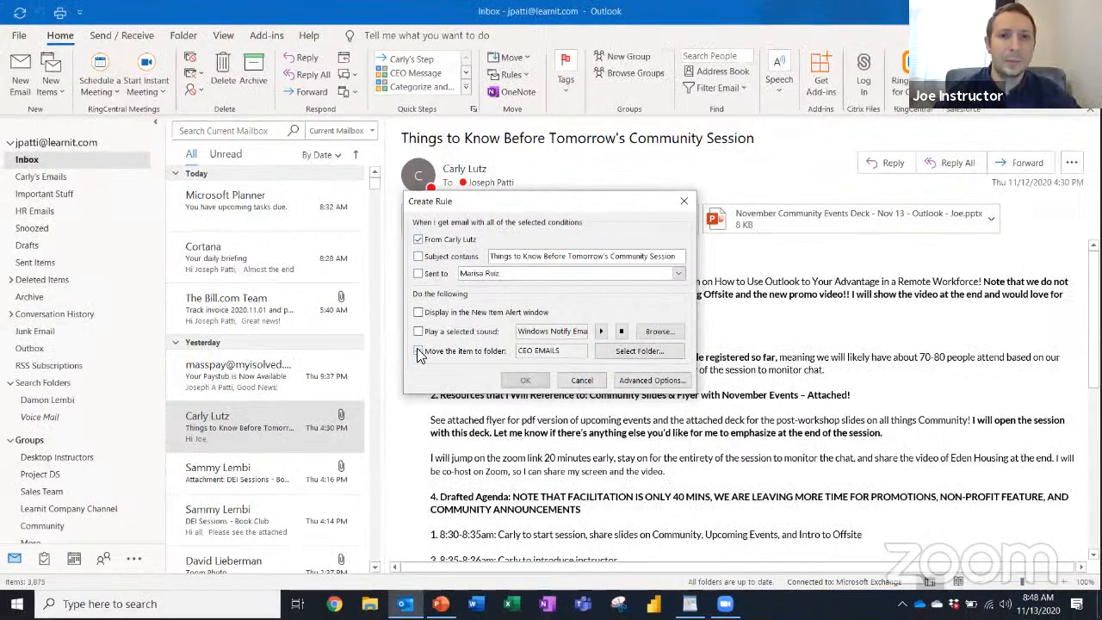
Choose the colleague's email folder below the Inbox as the rule's destination folder
click(607, 354)
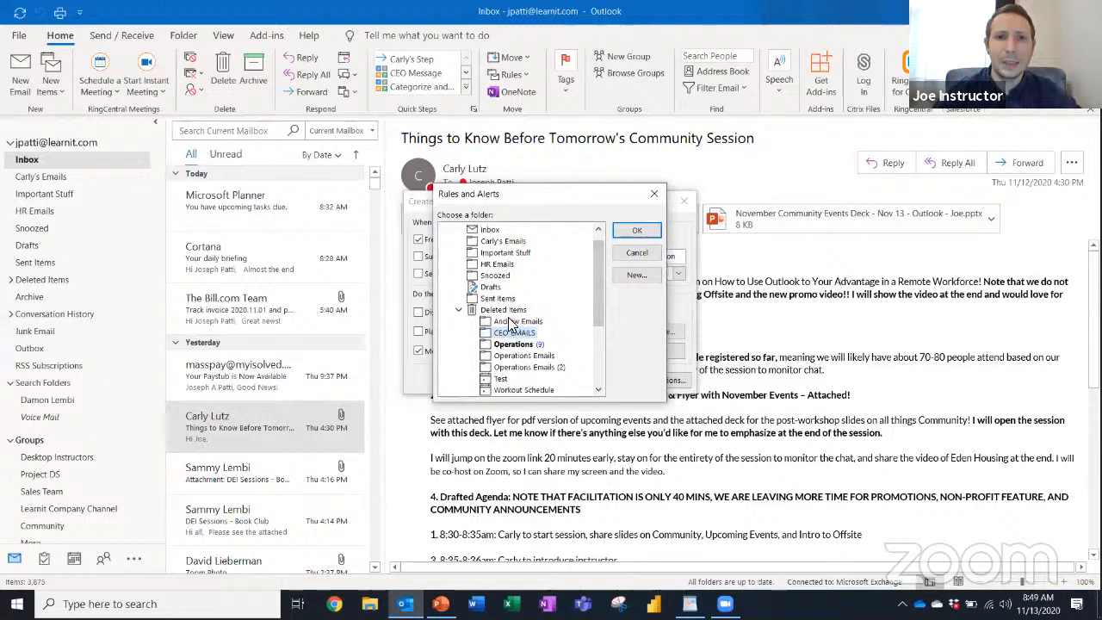
scroll(509, 324, up, 1)
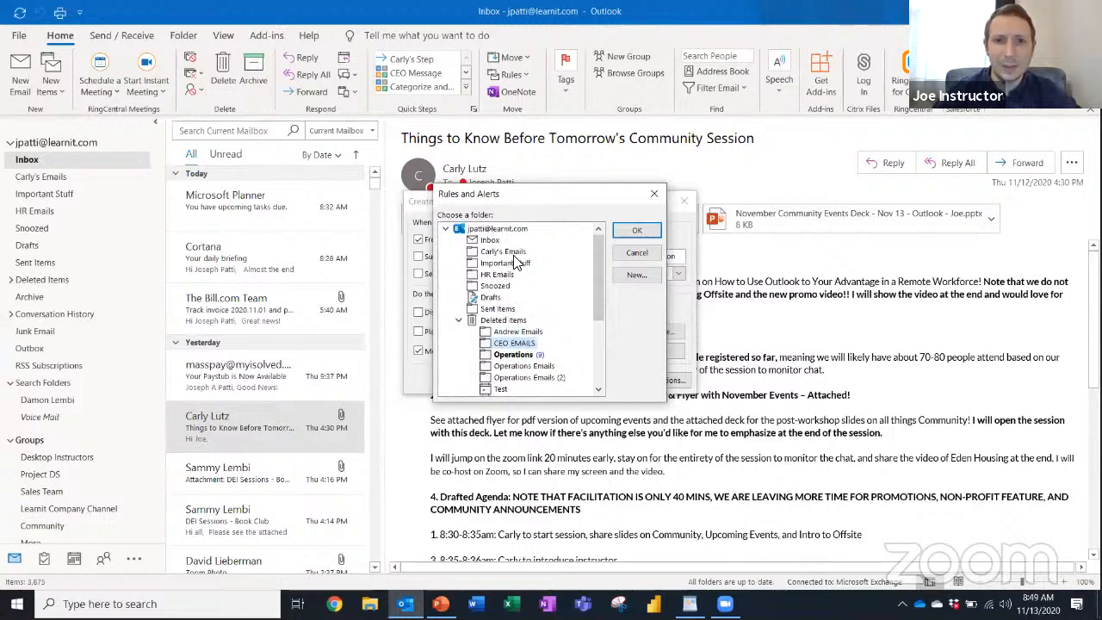
click(506, 253)
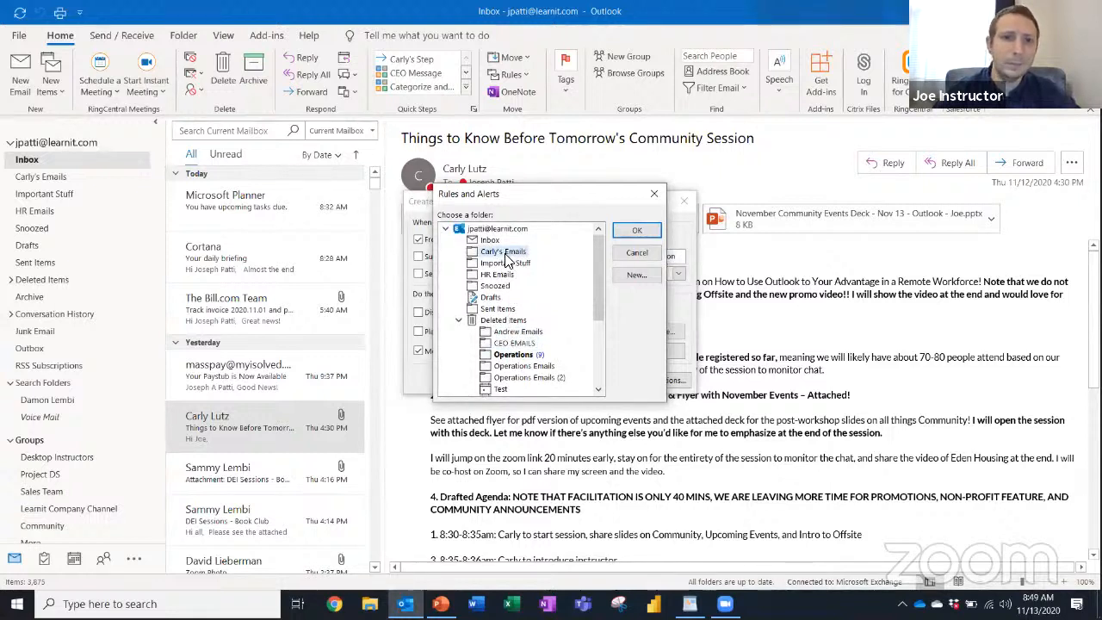
click(634, 232)
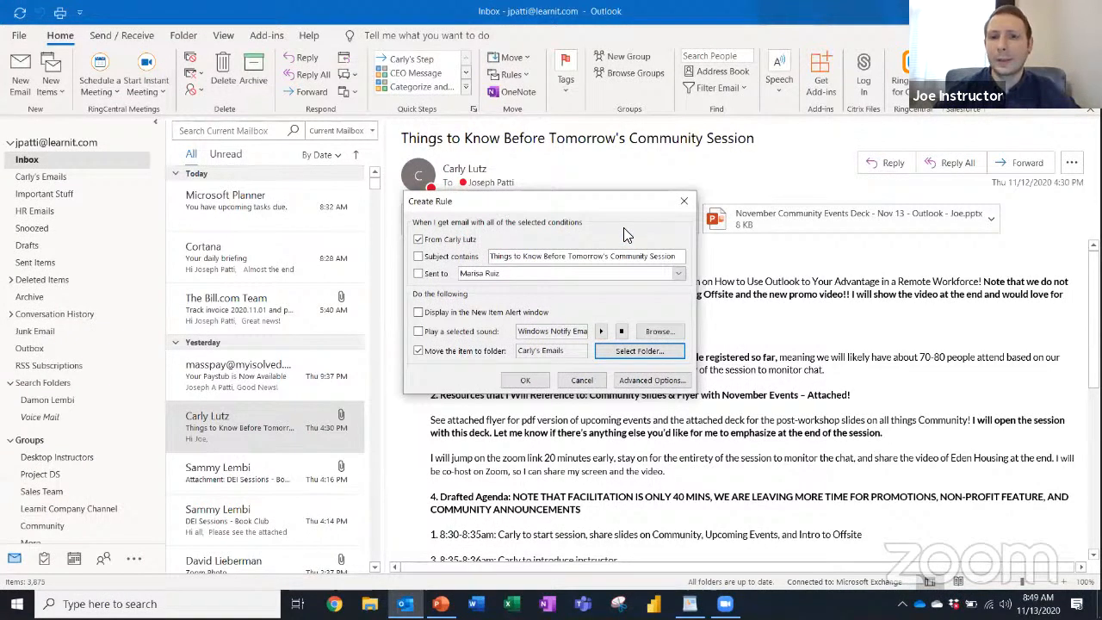
Look at the new-folder option in the rule's folder chooser and keep the colleague's folder as the destination
click(620, 354)
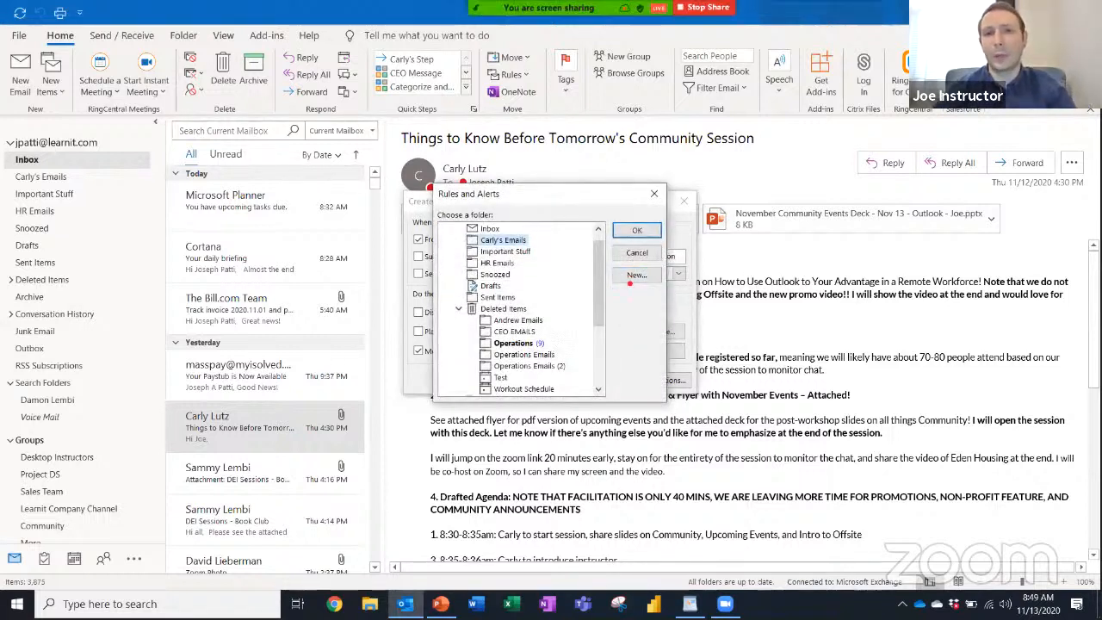
drag(629, 283, 626, 353)
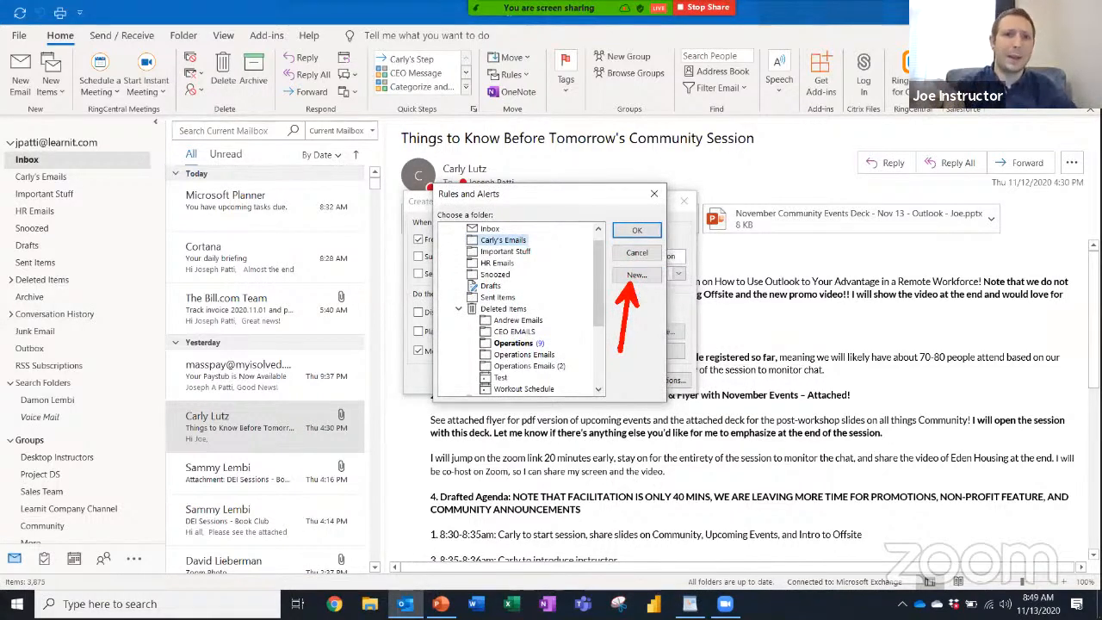
key(Escape)
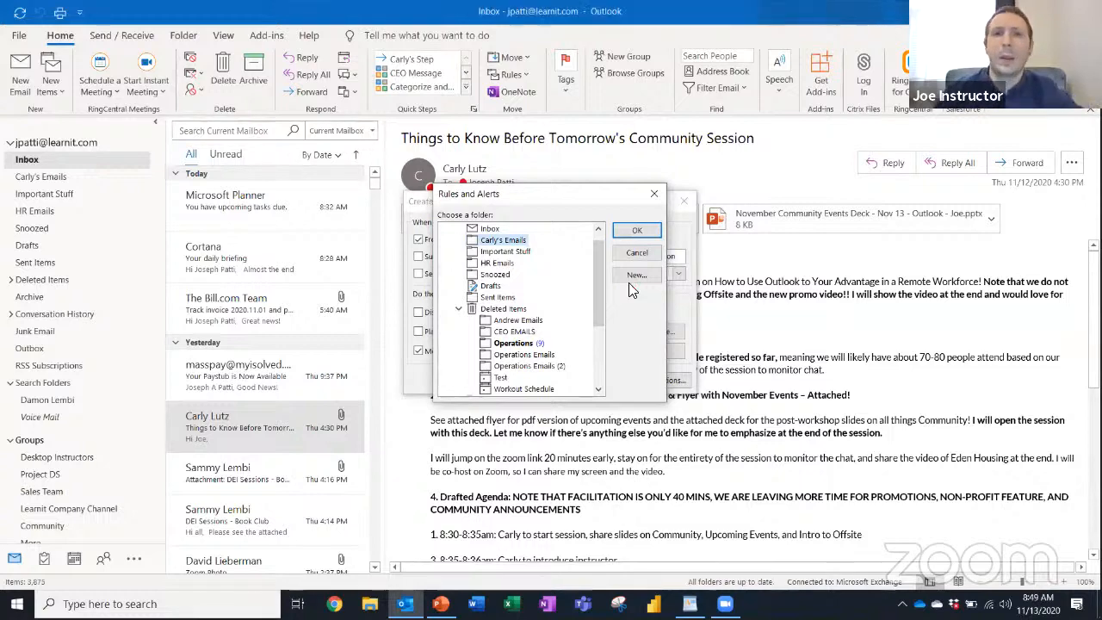
click(634, 231)
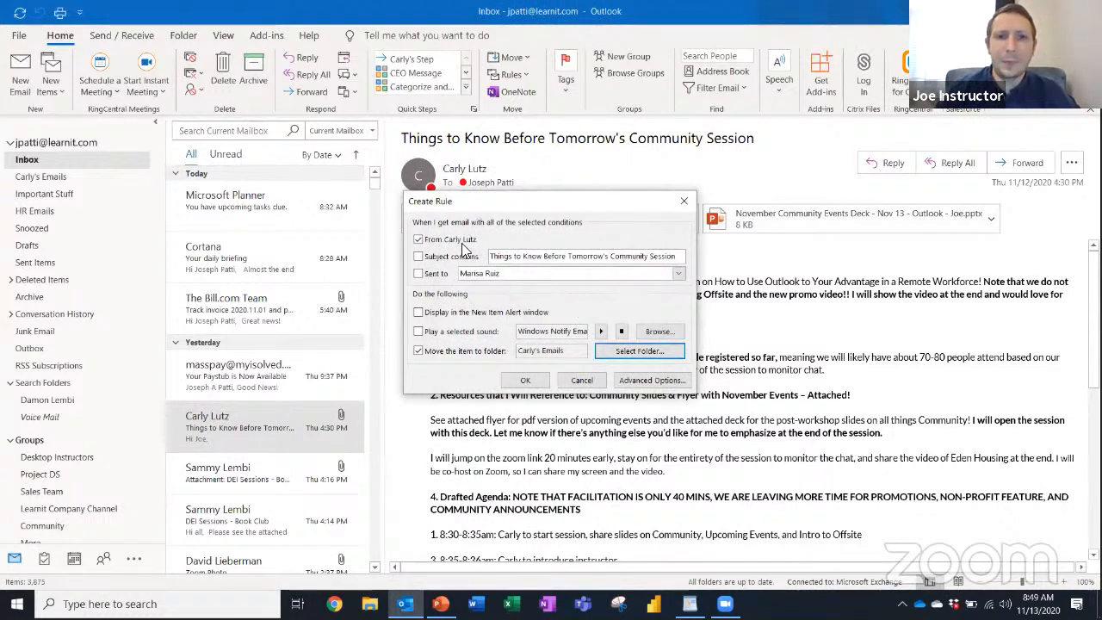
Create the rule for the colleague's emails and run it on the messages already in the Inbox
click(543, 381)
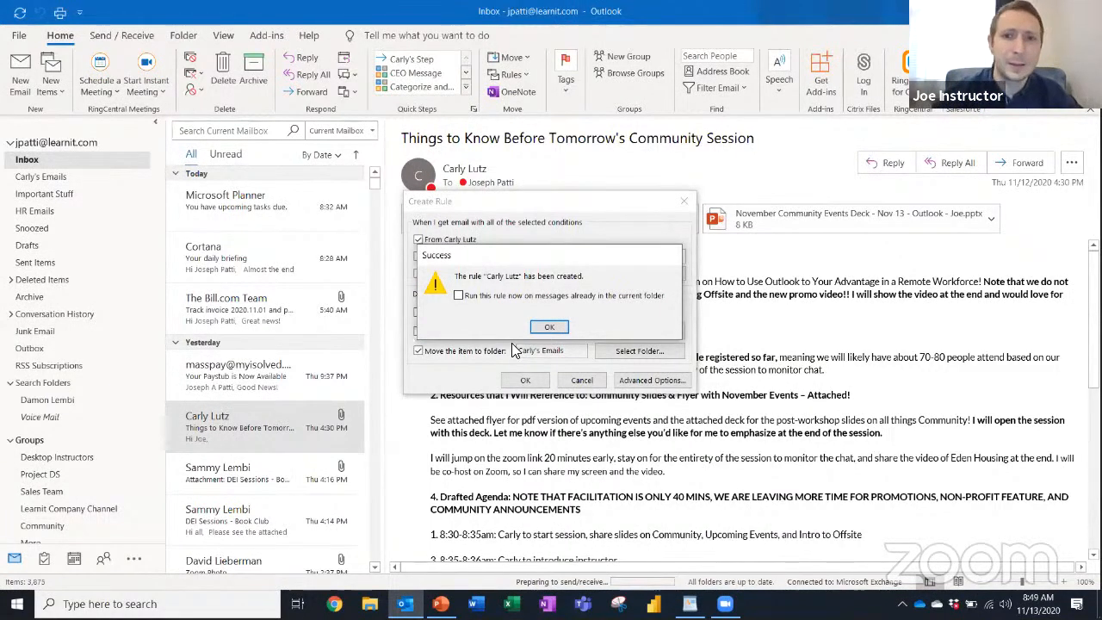
click(459, 297)
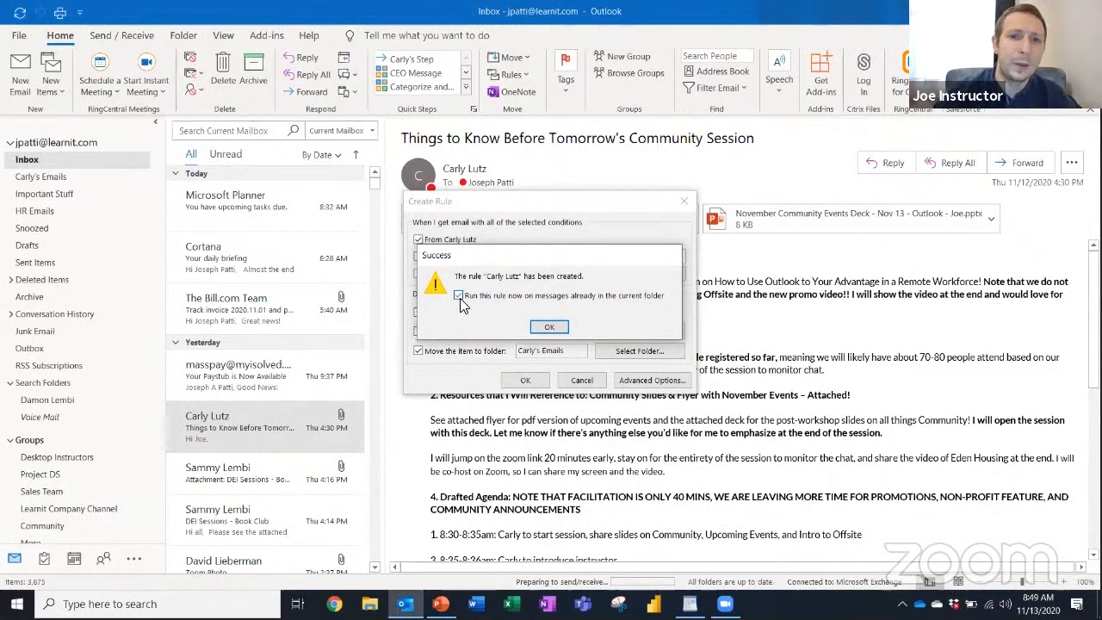
click(551, 327)
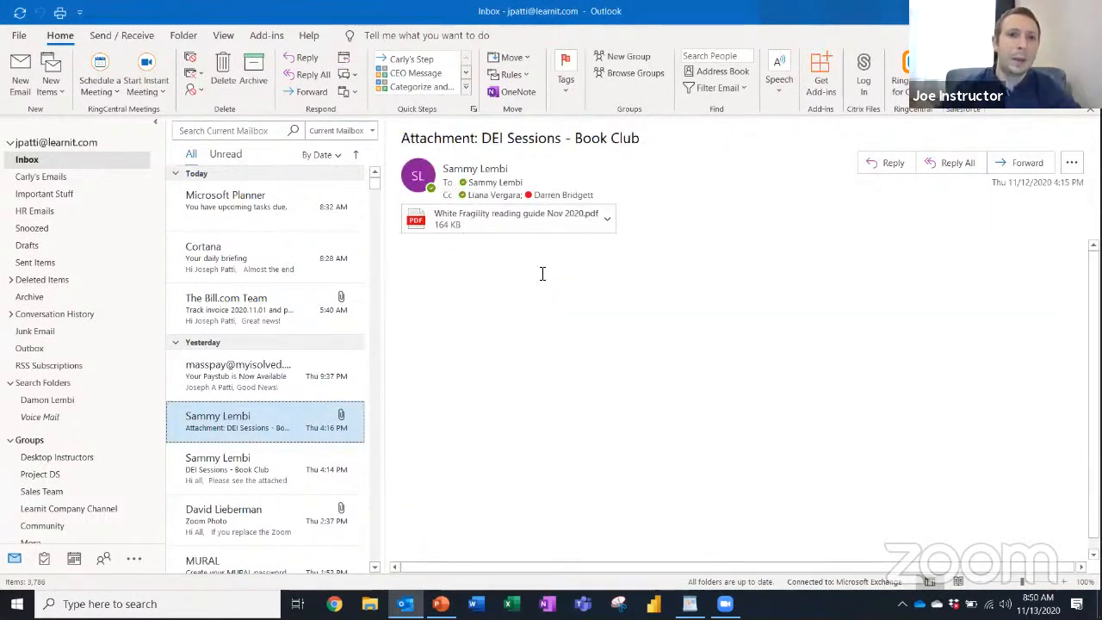
Open the colleague's email folder and look through the messages the rule has moved there
click(88, 177)
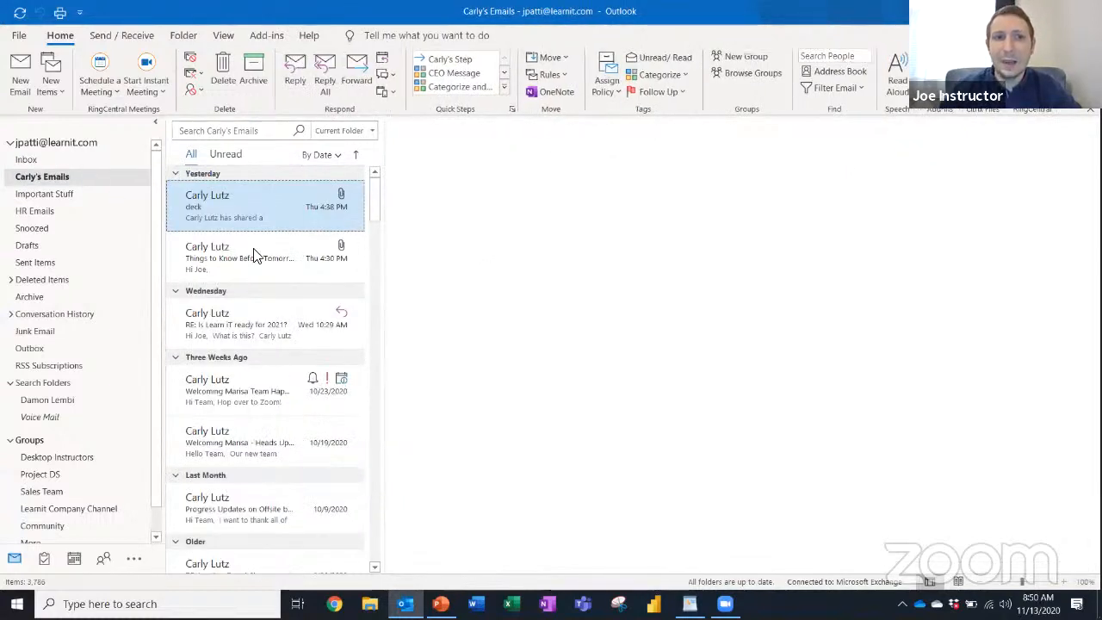
scroll(254, 256, down, 3)
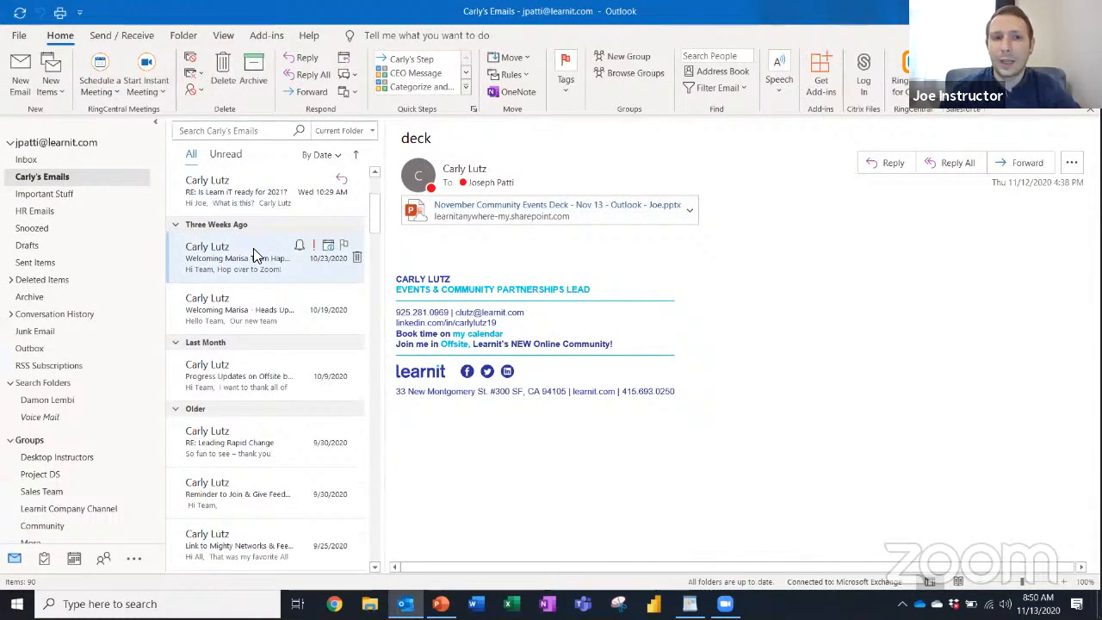
scroll(255, 255, down, 10)
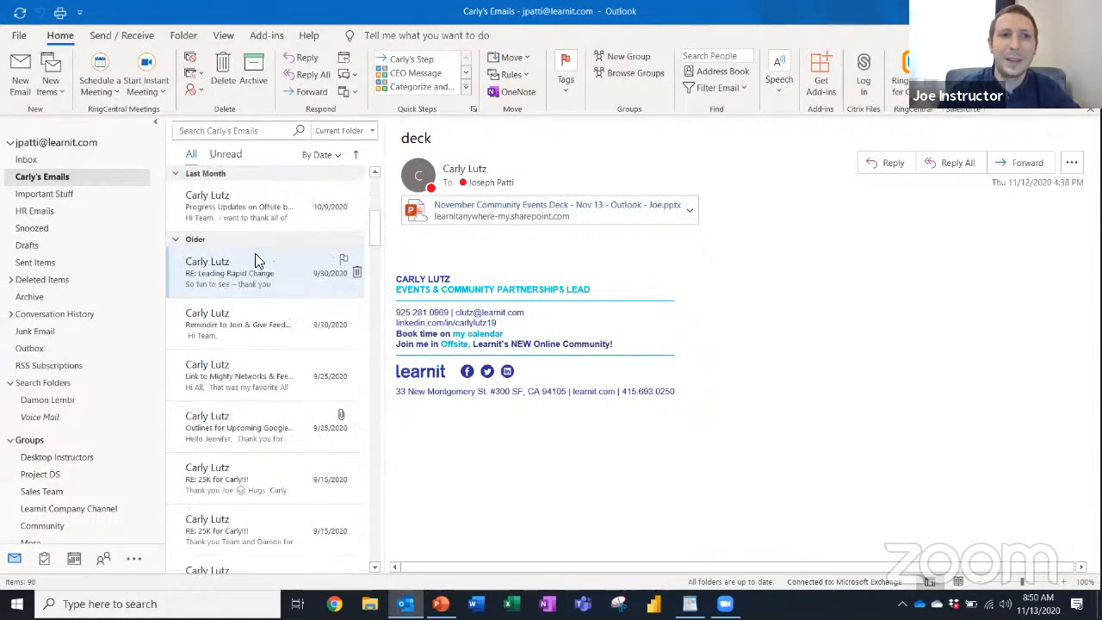
scroll(255, 258, down, 10)
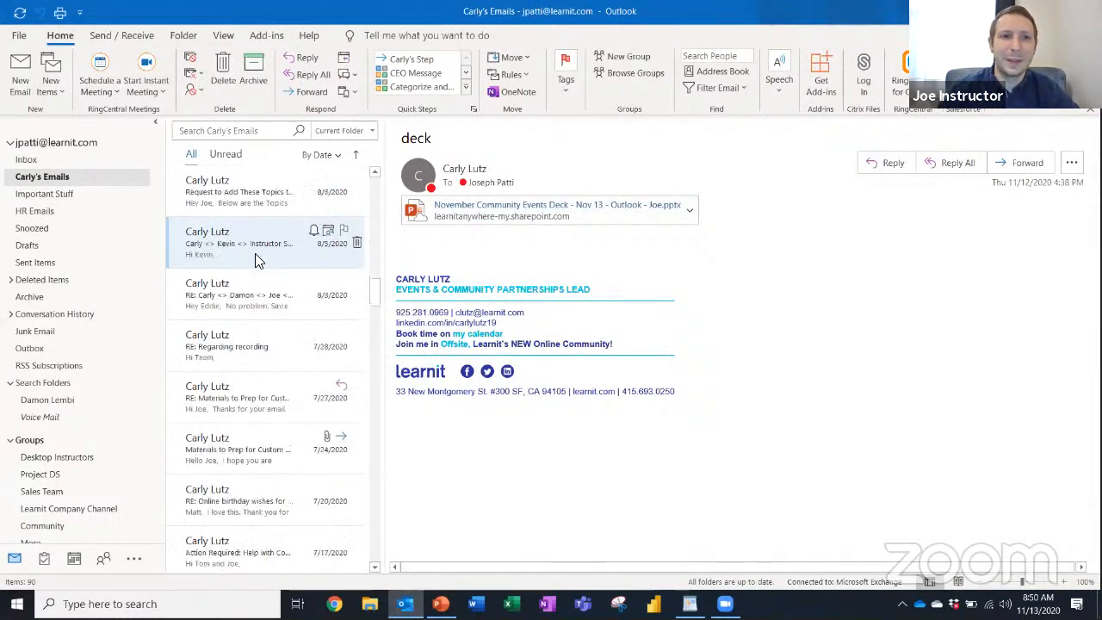
scroll(255, 260, up, 10)
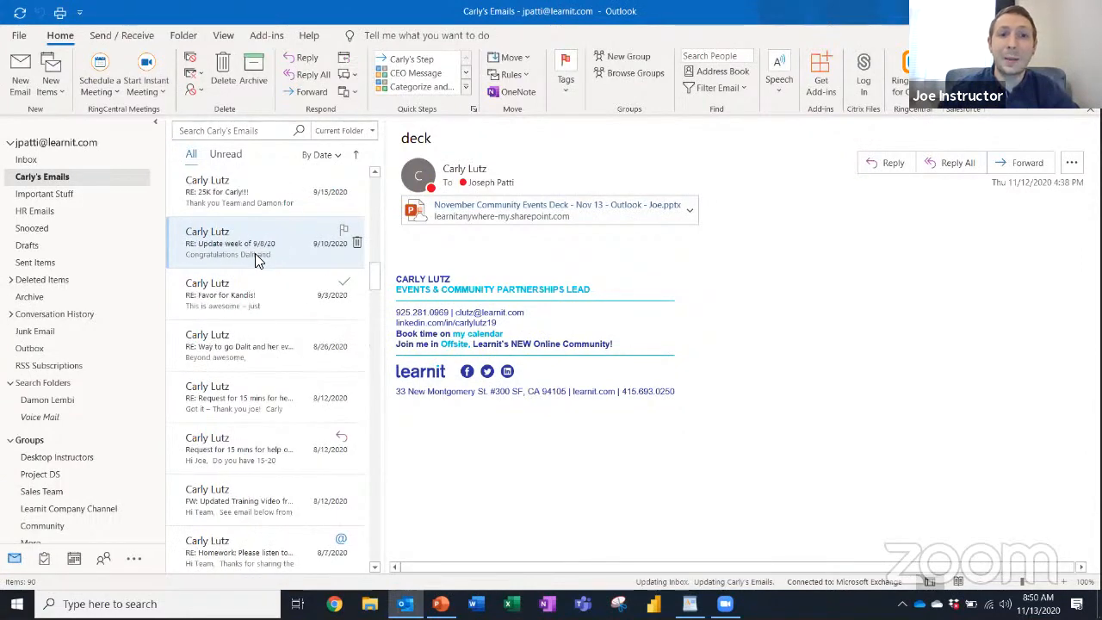
scroll(255, 258, up, 10)
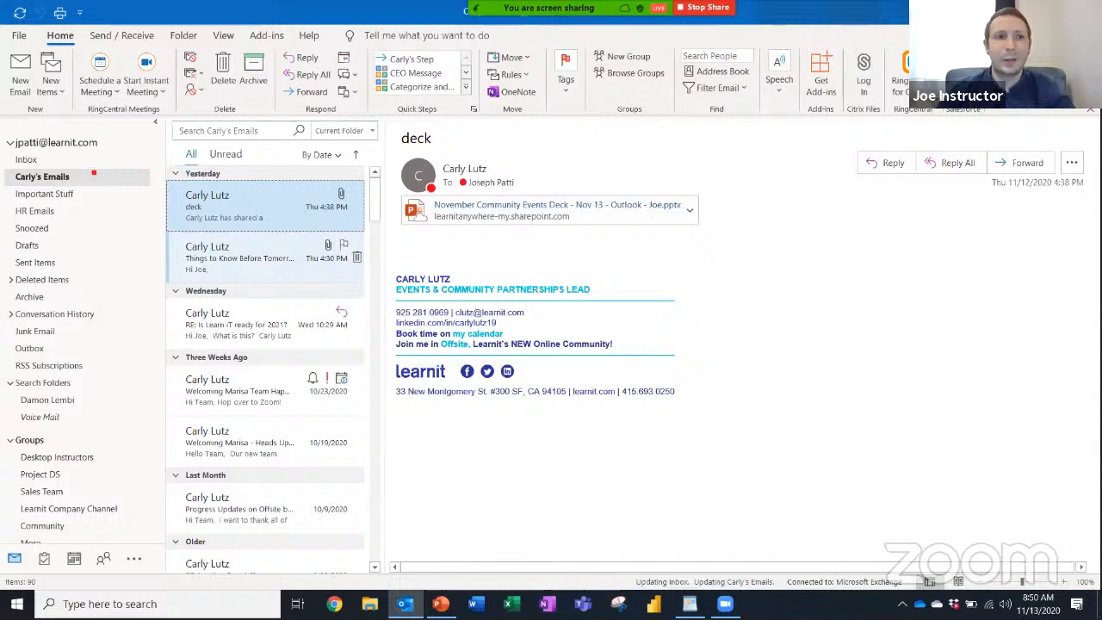
drag(78, 175, 127, 167)
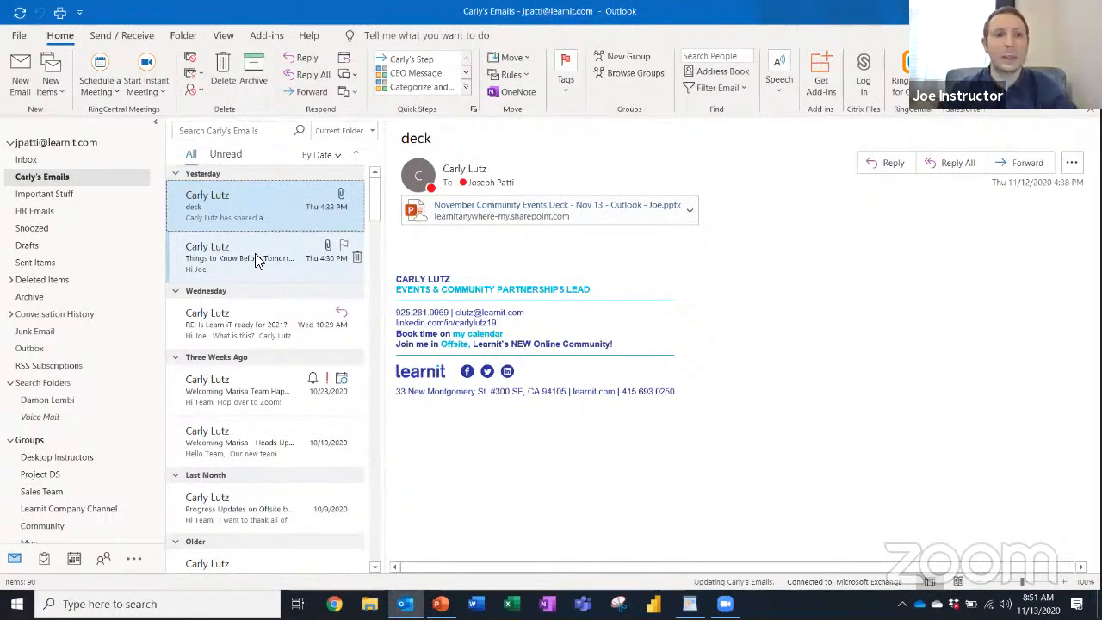
mouse_move(105, 560)
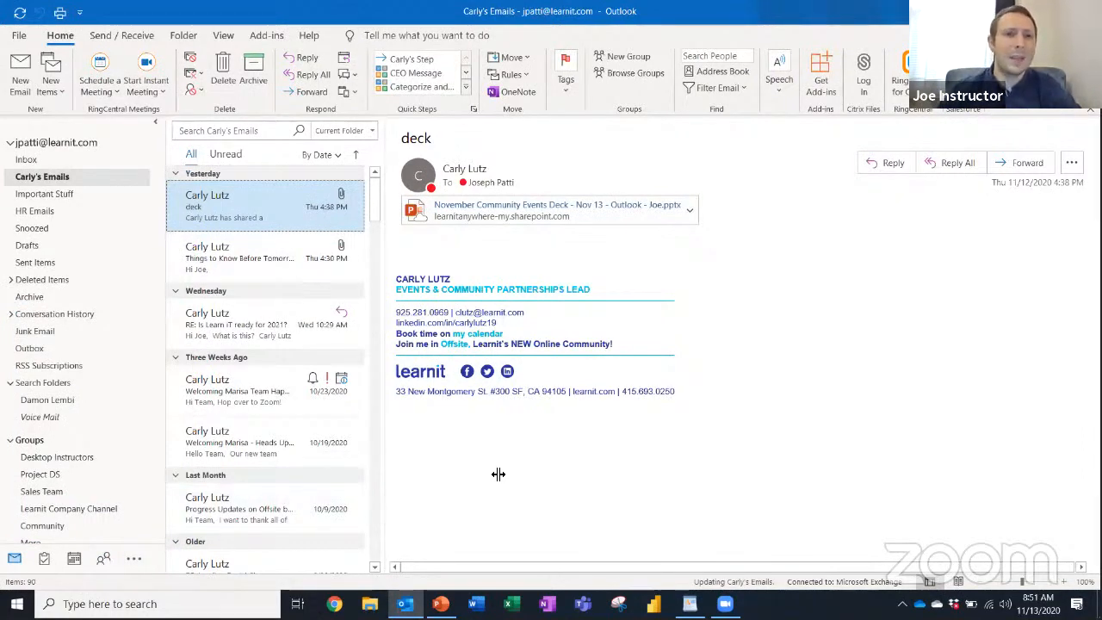
Return to the Inbox and check its message list for remaining emails from the colleague
click(24, 160)
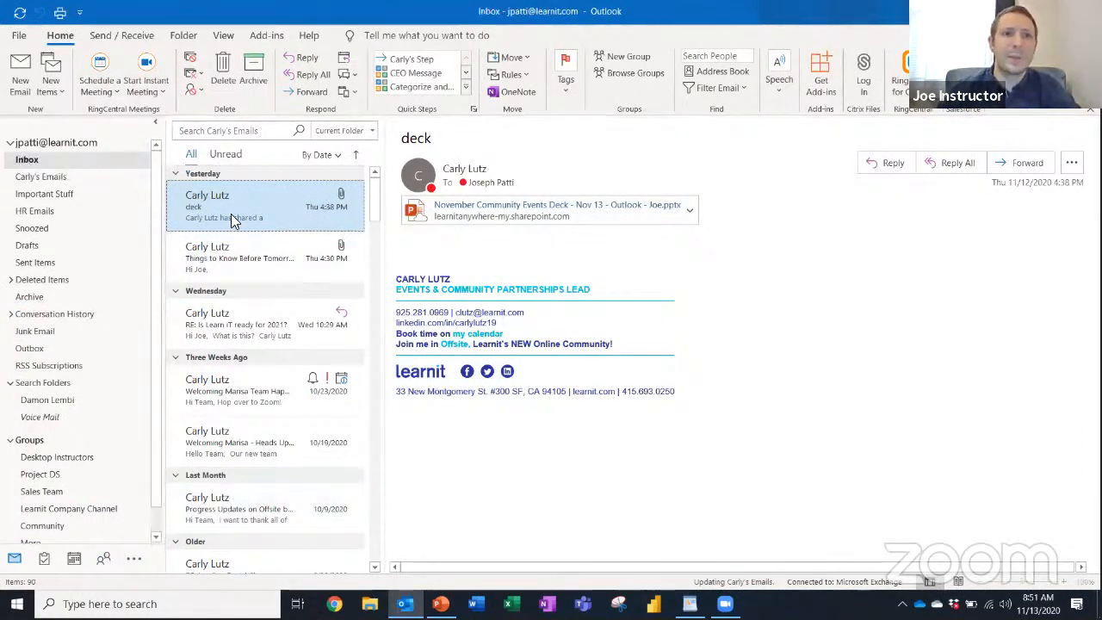
scroll(269, 206, down, 5)
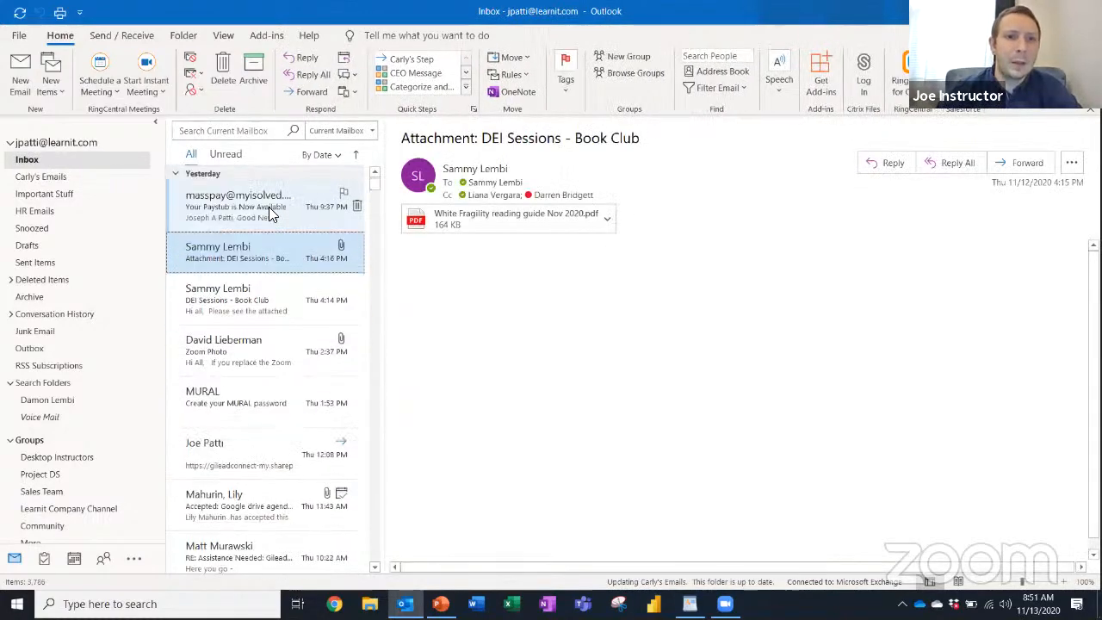
scroll(271, 216, down, 6)
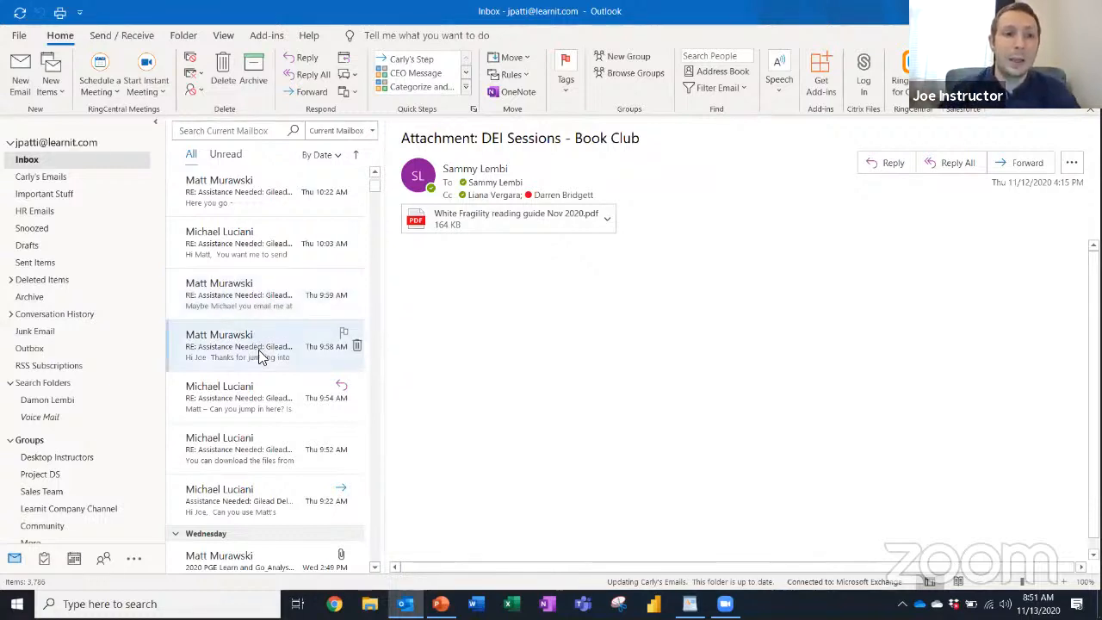
scroll(285, 443, up, 5)
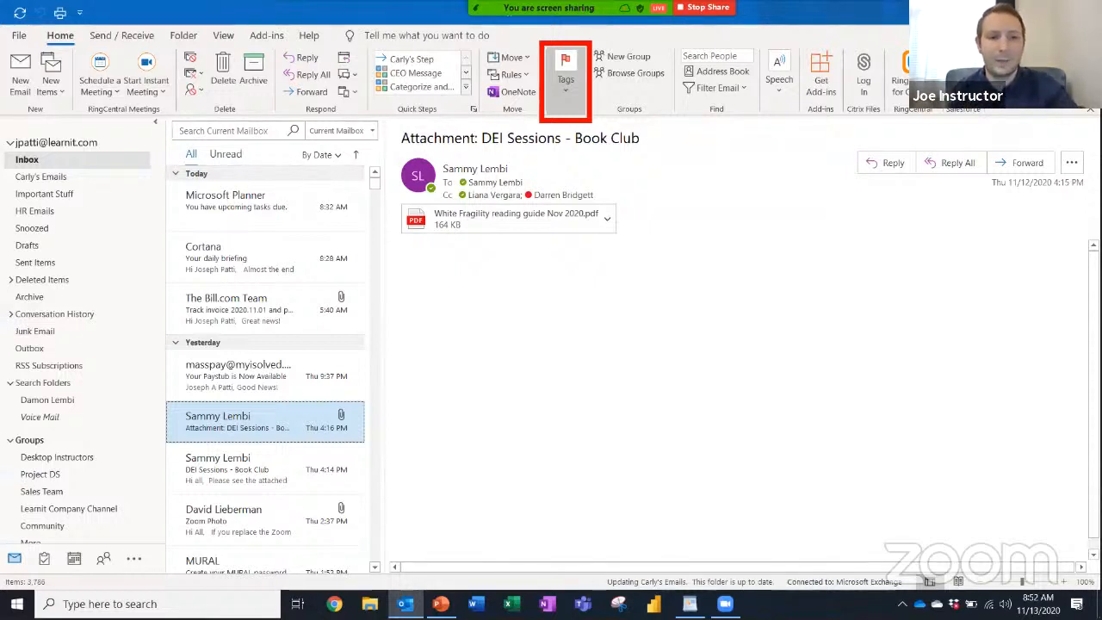
Start a new gray color category named Sales for the email "Attachment: DEI Sessions - Book Club"
click(565, 86)
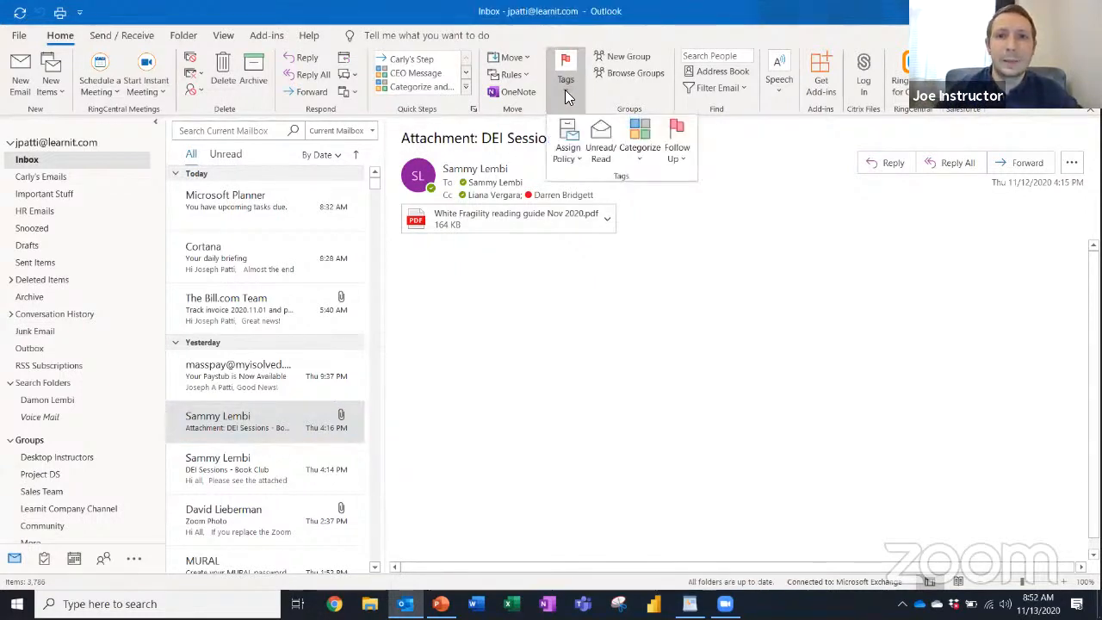
click(646, 159)
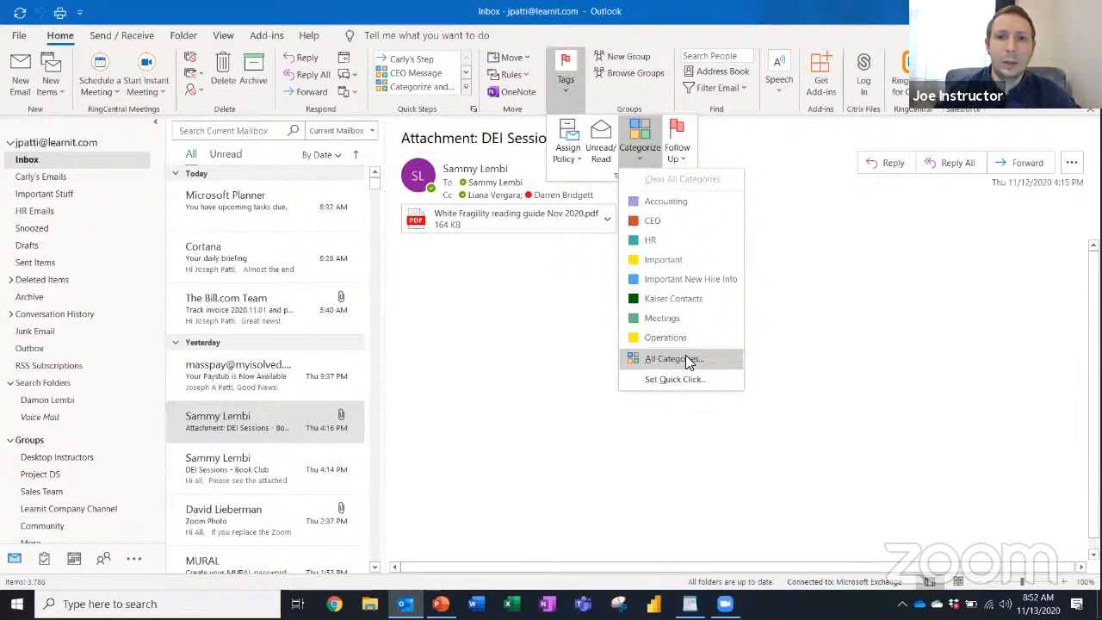
click(708, 359)
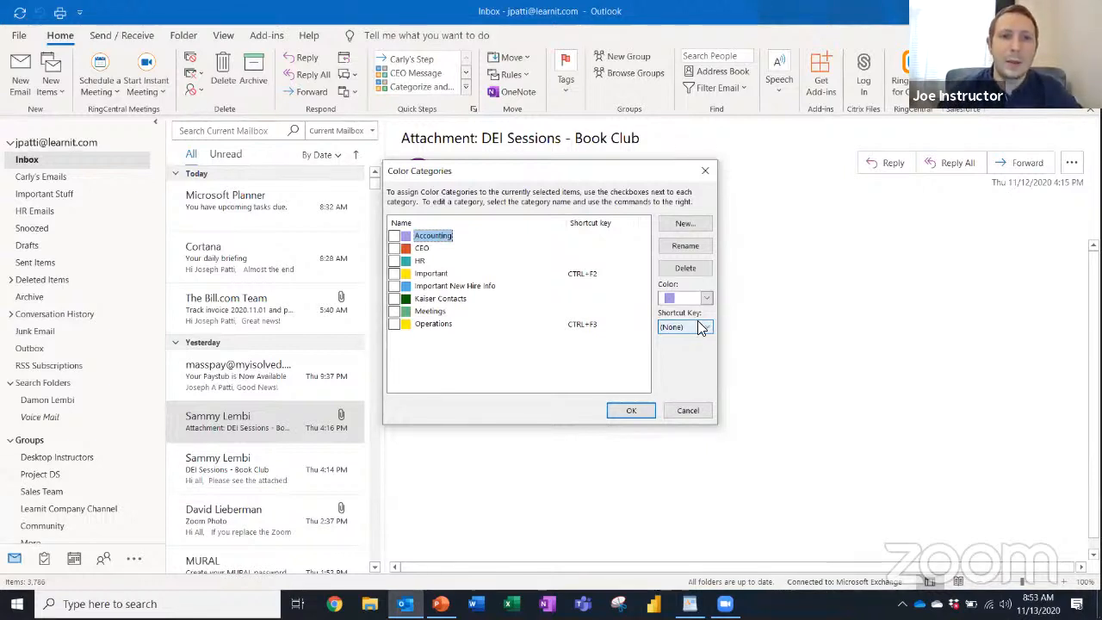
click(665, 222)
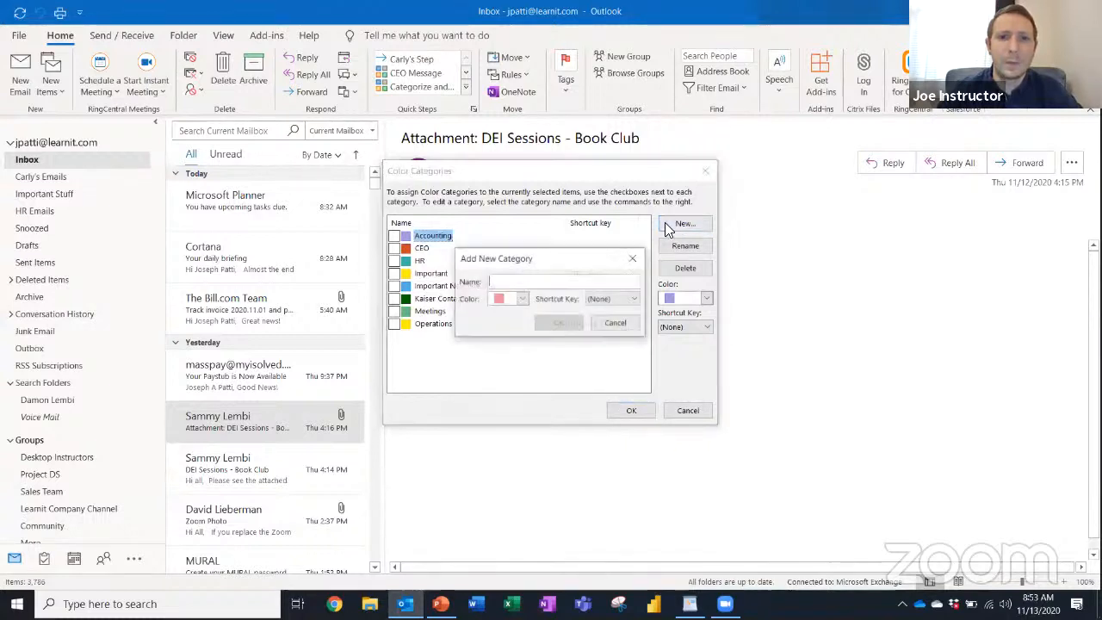
text(Sales)
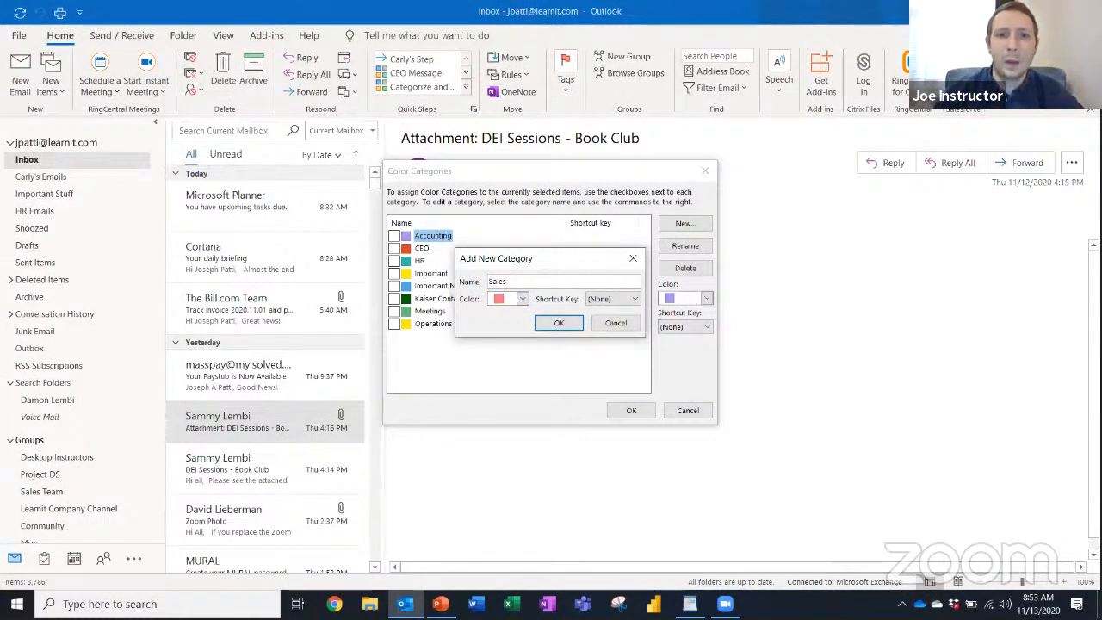
click(523, 298)
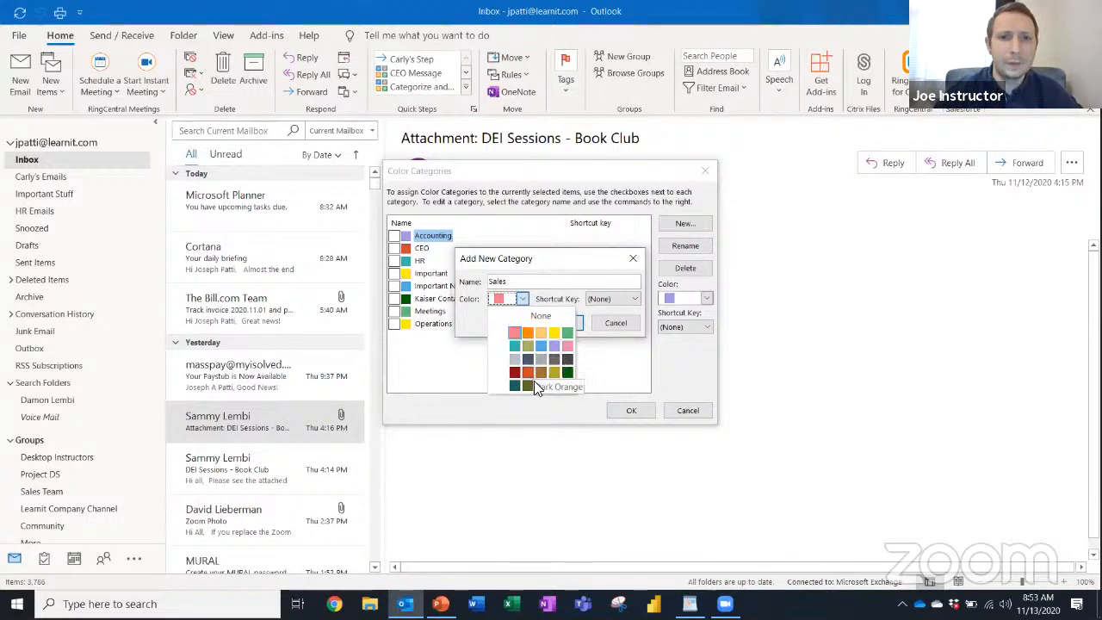
click(512, 360)
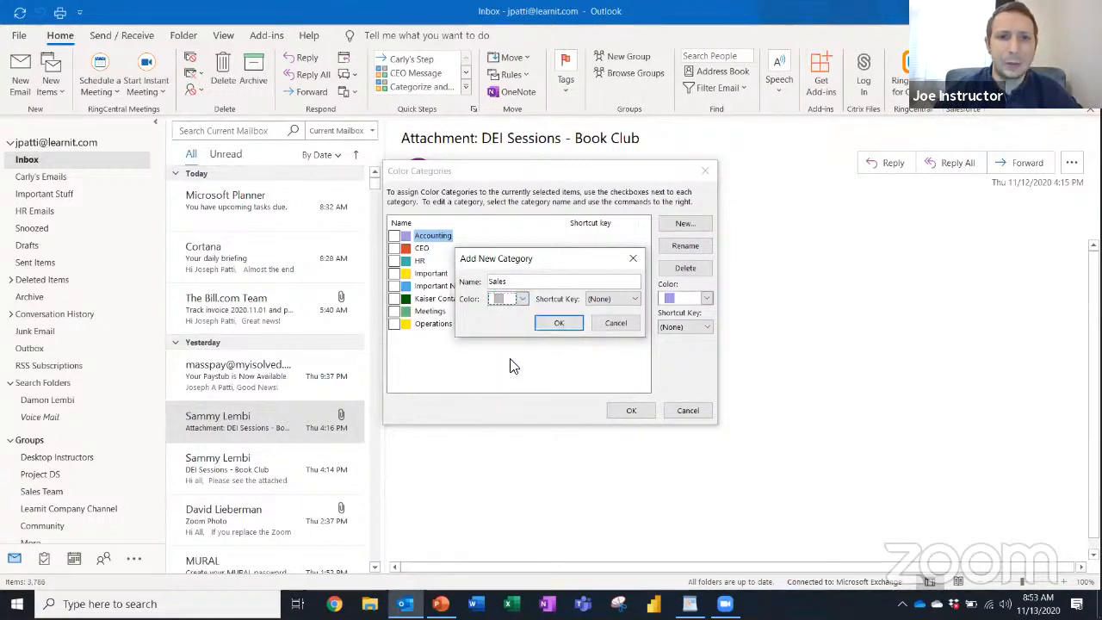
Give the Sales category the shortcut CTRL+F2, reassigning it from the Important category, and apply Sales to the selected email
click(609, 302)
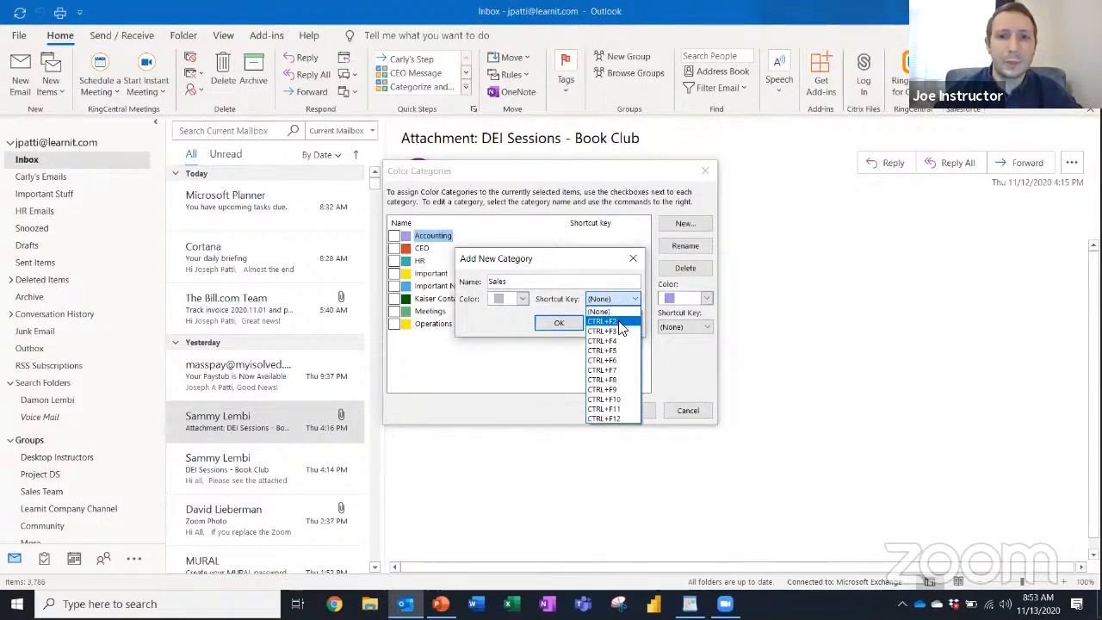
click(611, 322)
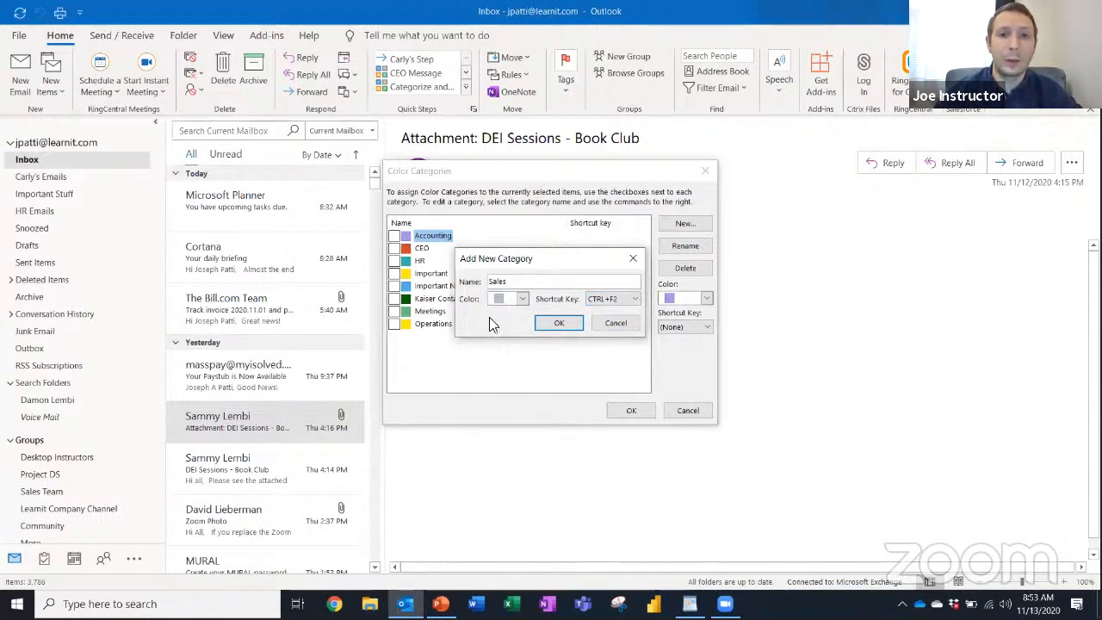
click(568, 324)
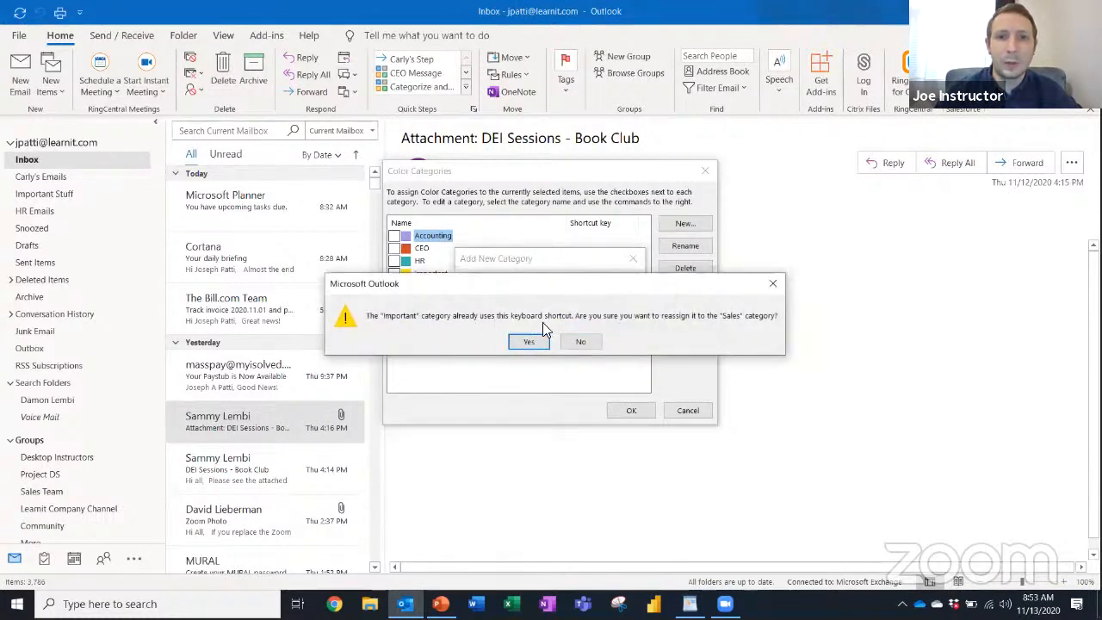
click(529, 342)
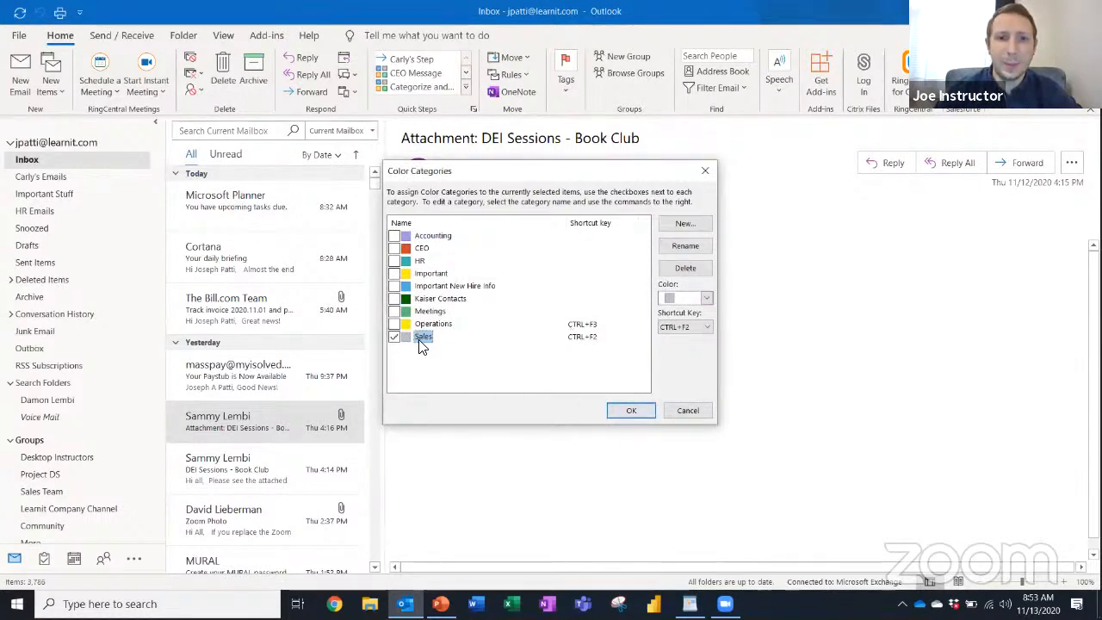
click(634, 410)
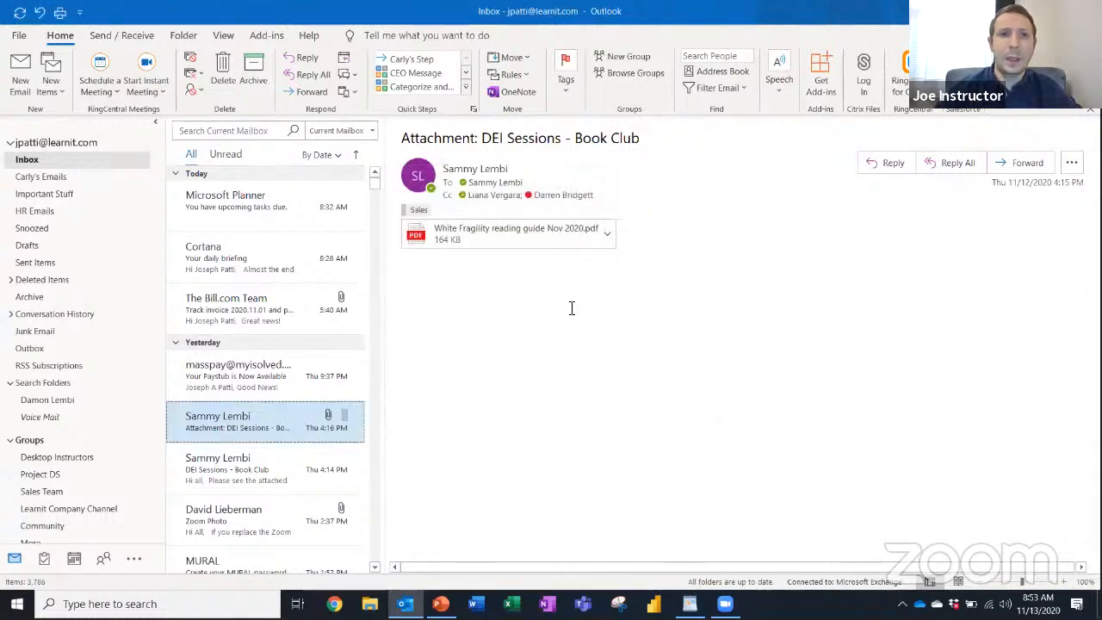
Remove the Sales category from the email "Attachment: DEI Sessions - Book Club"
right_click(247, 415)
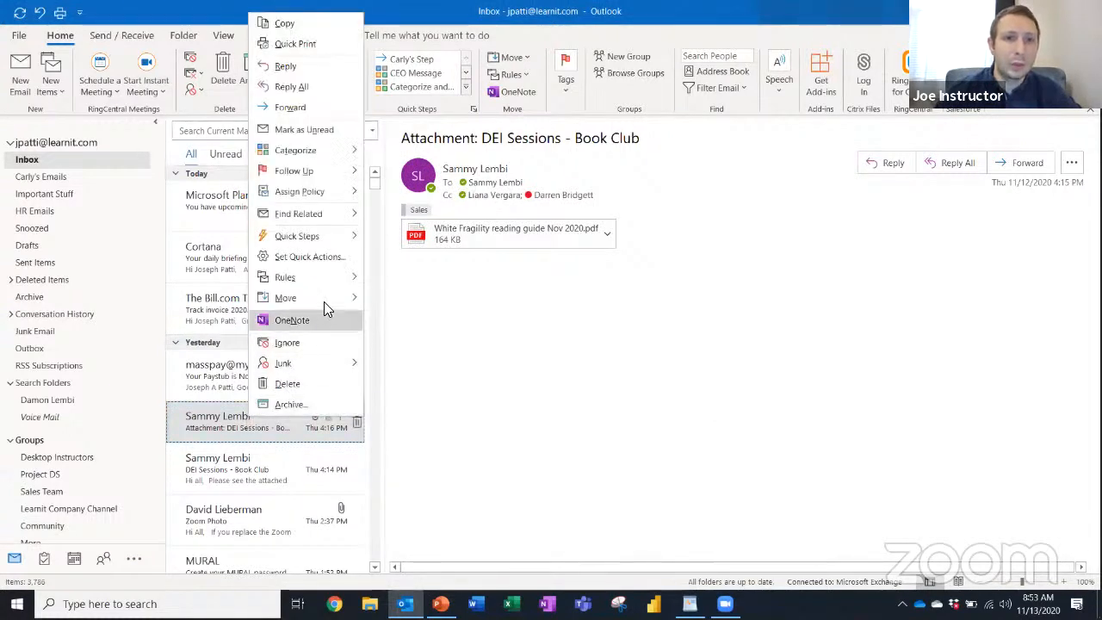
mouse_move(345, 155)
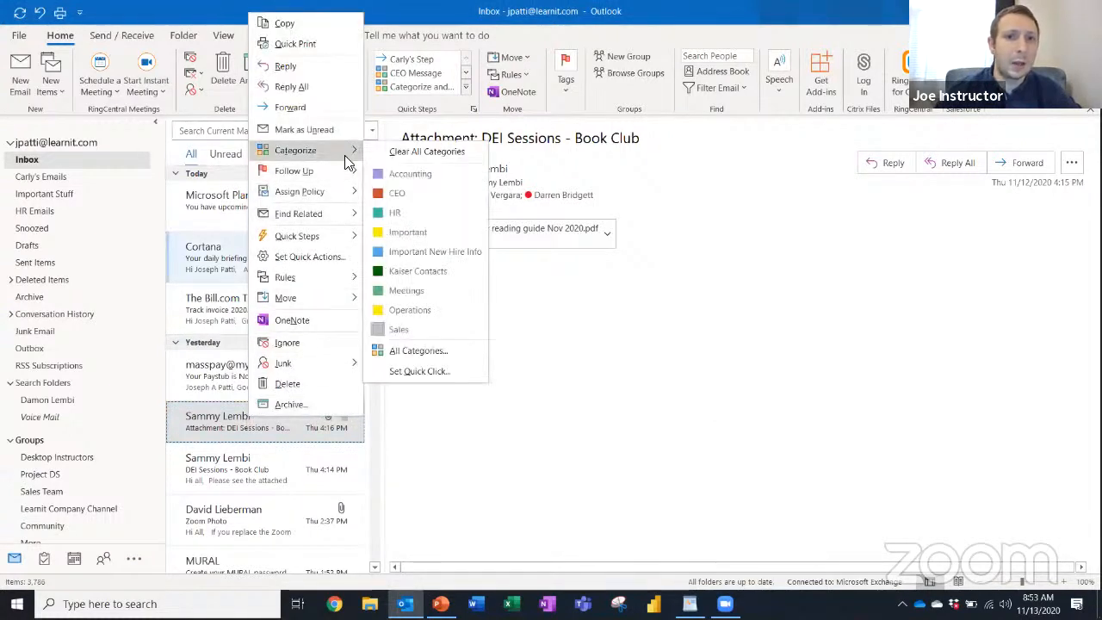
click(401, 330)
Assign the Sales category to the 10:22 AM Inbox email "RE: Assistance Needed: Gilead Delivery" and open that email in the reading pane
scroll(229, 313, down, 1)
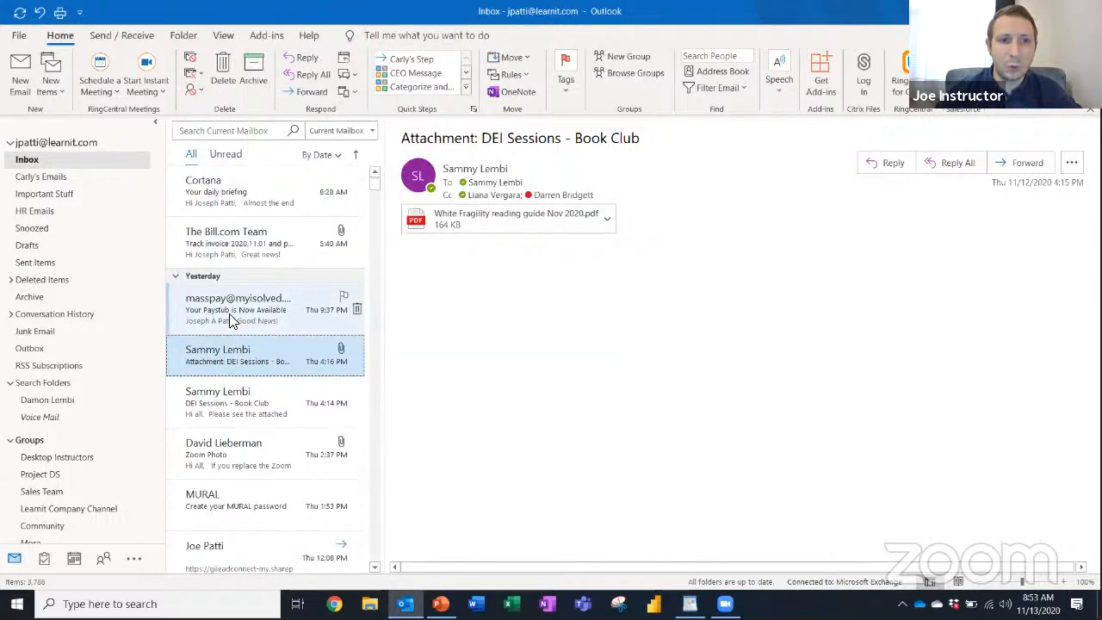
scroll(231, 319, down, 5)
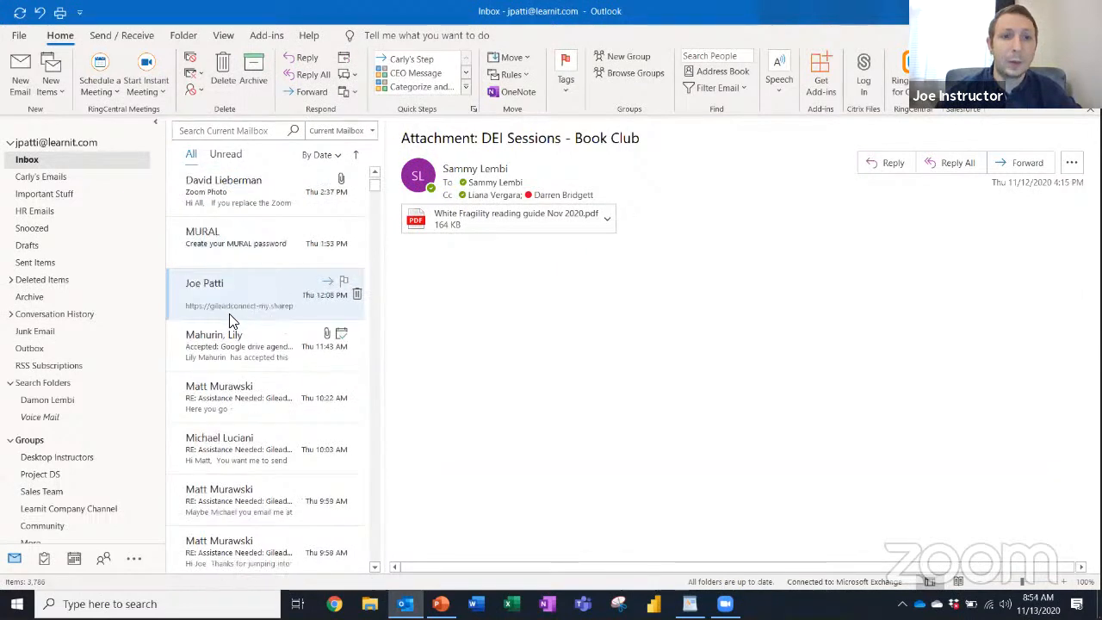
right_click(270, 395)
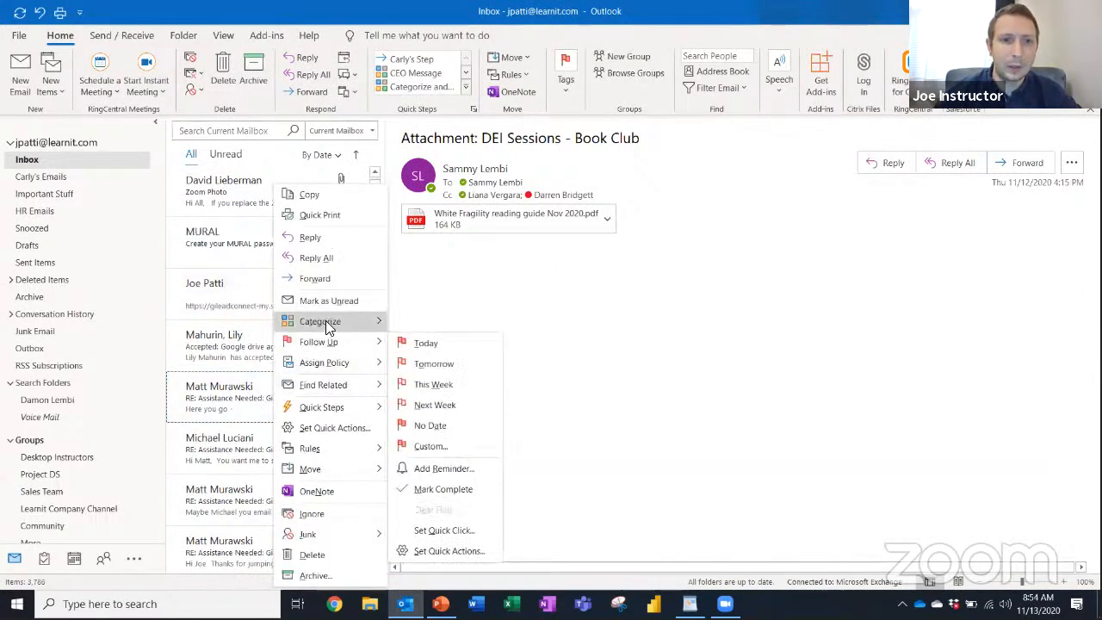
mouse_move(326, 320)
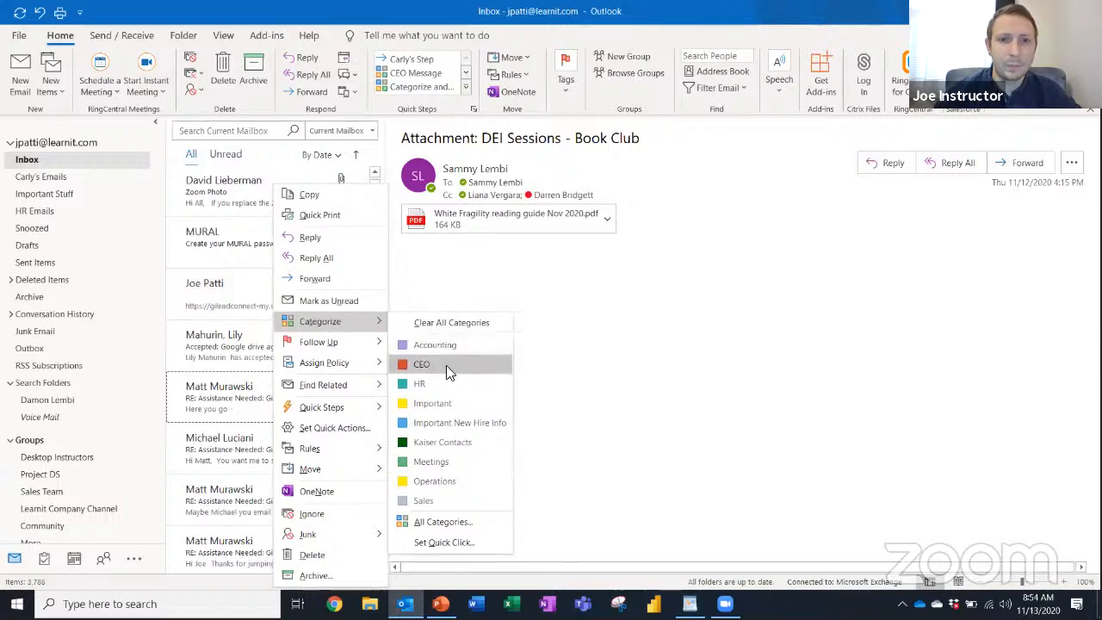
click(461, 501)
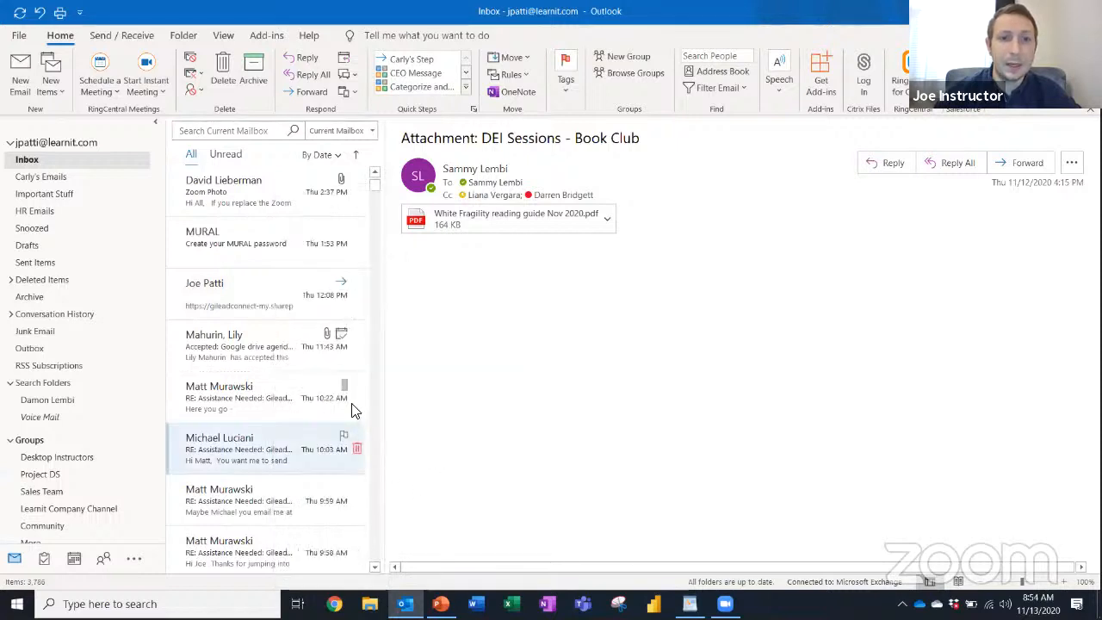
click(260, 402)
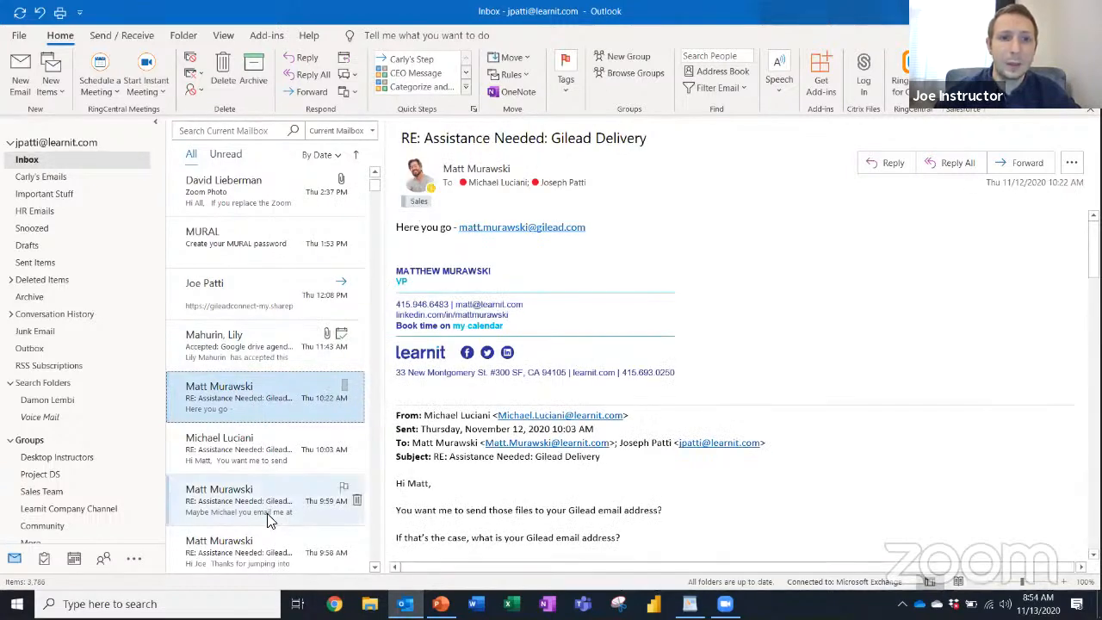
Assign the Sales category to the 9:59 AM and 9:58 AM emails "RE: Assistance Needed: Gilead Delivery"
scroll(248, 433, down, 3)
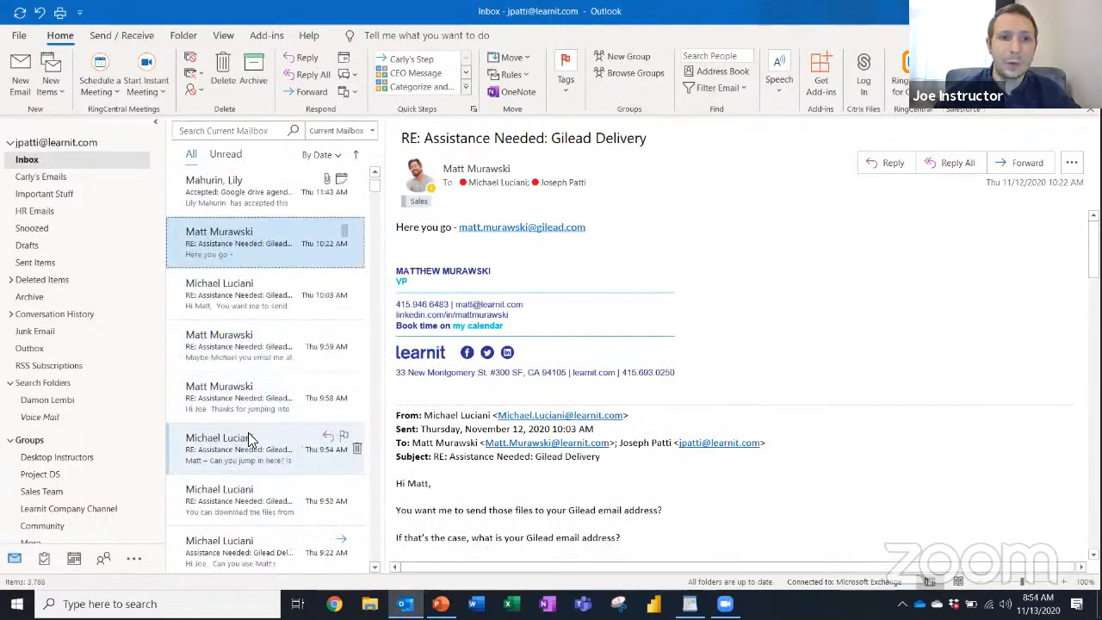
click(235, 337)
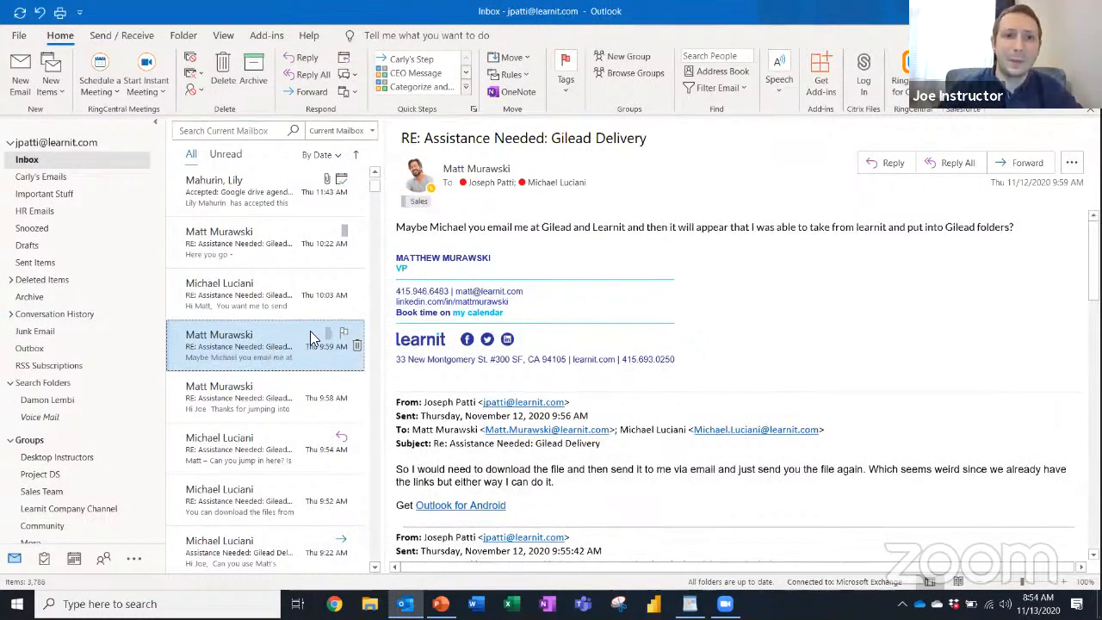
click(244, 401)
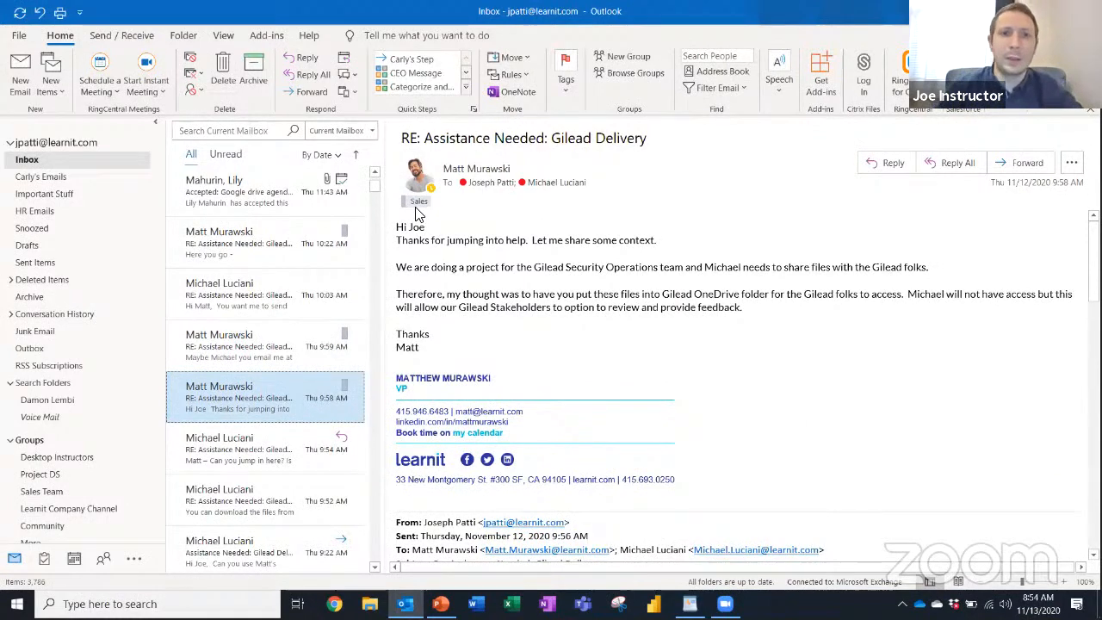
Assign the Sales category to Monday's 4:22 PM email and to the email "New added features in Teams"
scroll(215, 379, down, 3)
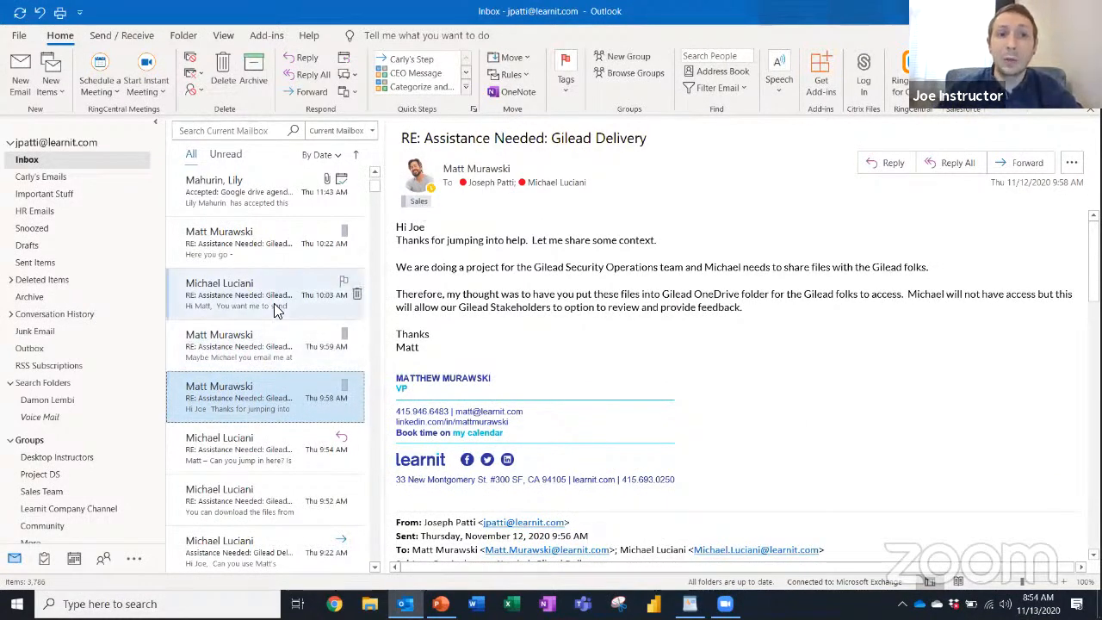
scroll(238, 412, down, 5)
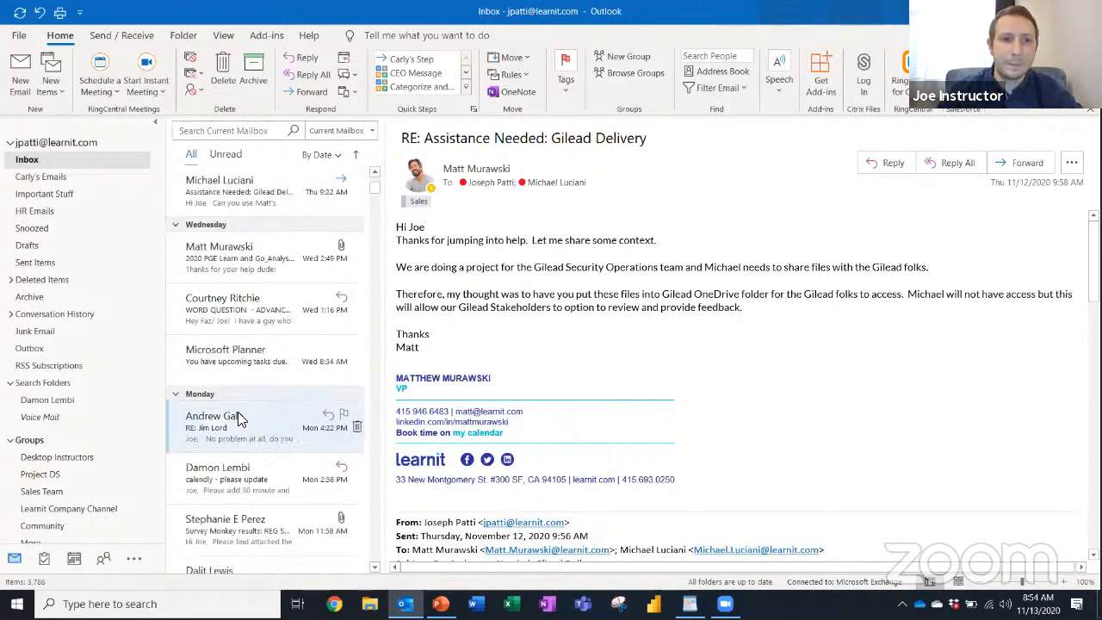
click(231, 370)
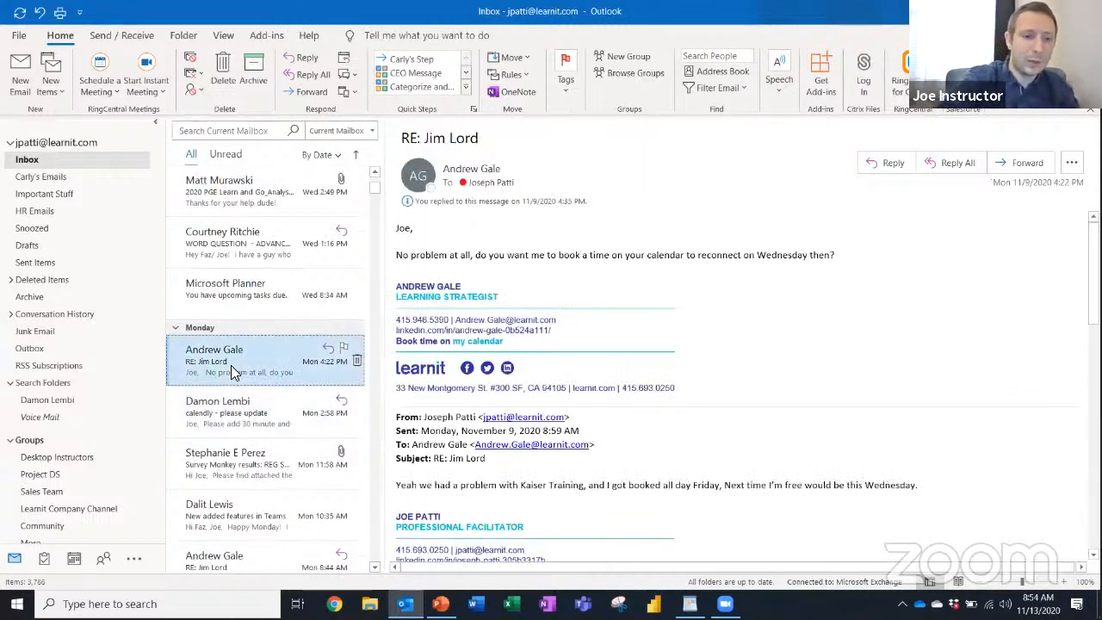
key(ctrl+F2)
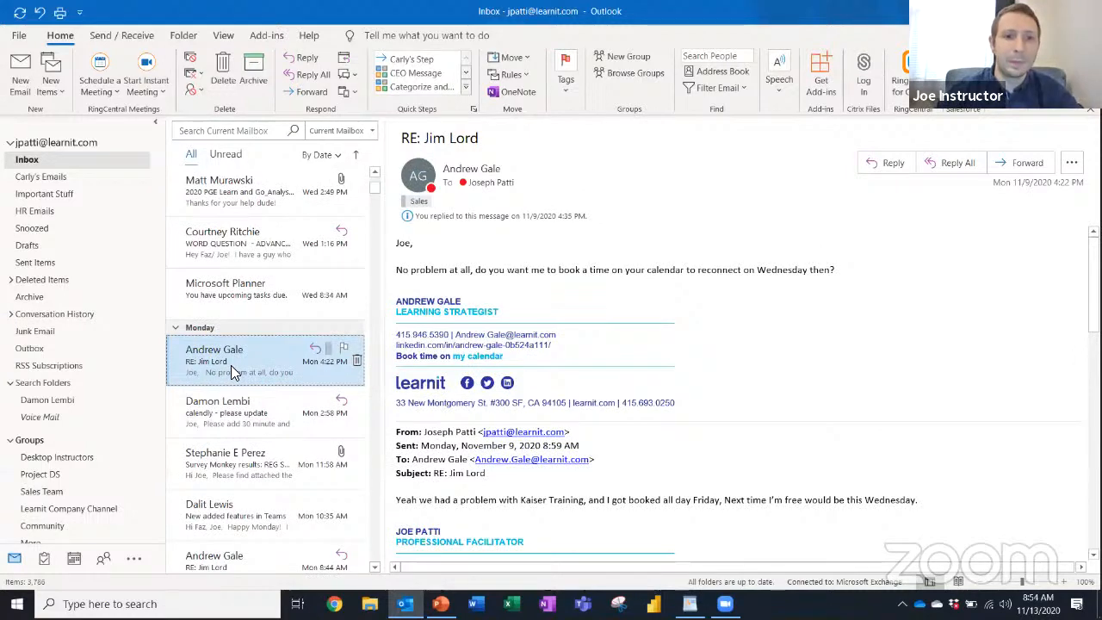
scroll(231, 371, down, 3)
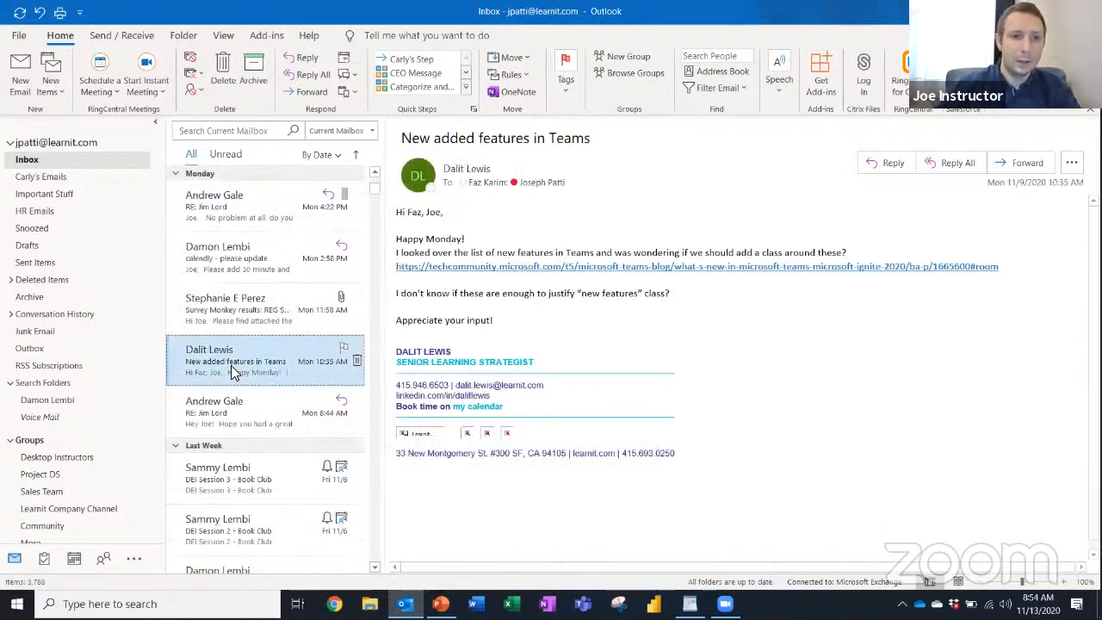
key(ctrl+F2)
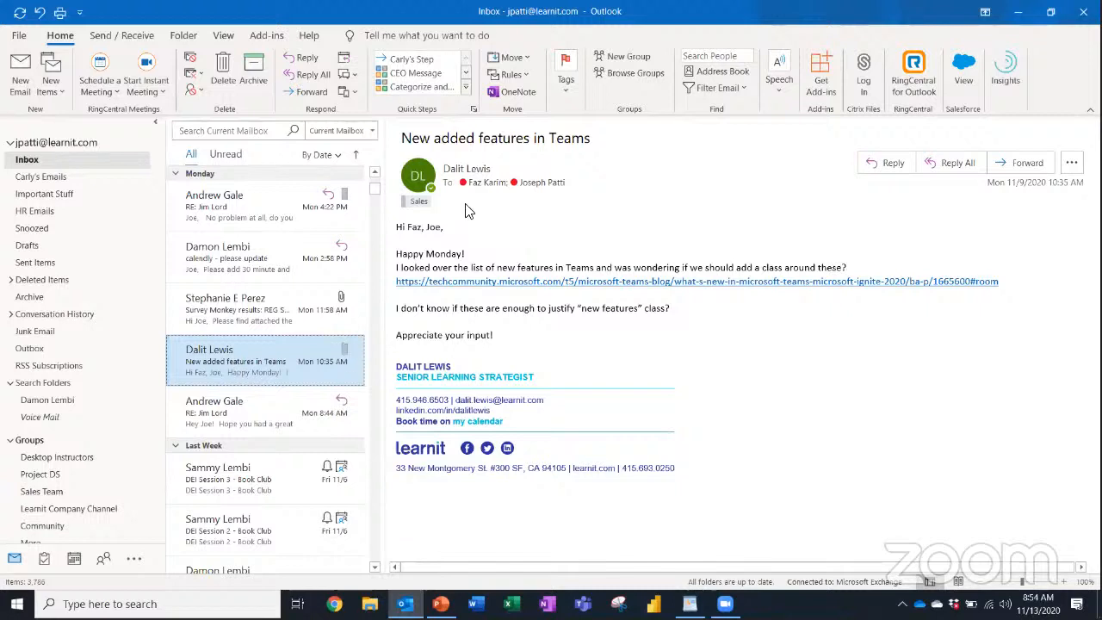
scroll(384, 315, up, 10)
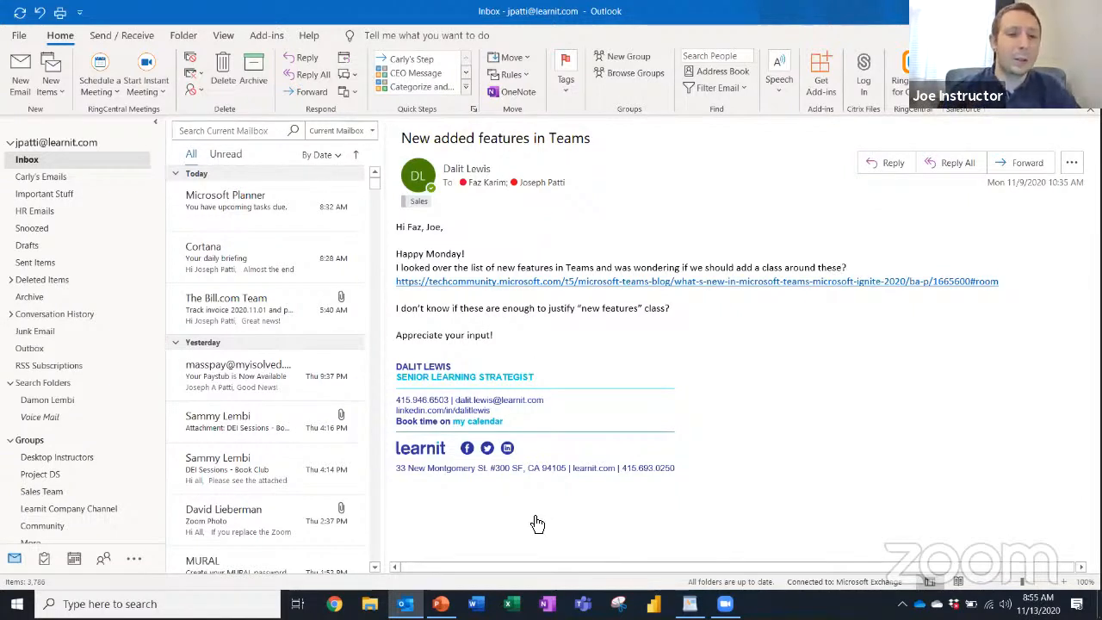
Switch to Chrome, load office.com and open Outlook on the web from the Office 365 home page
click(334, 604)
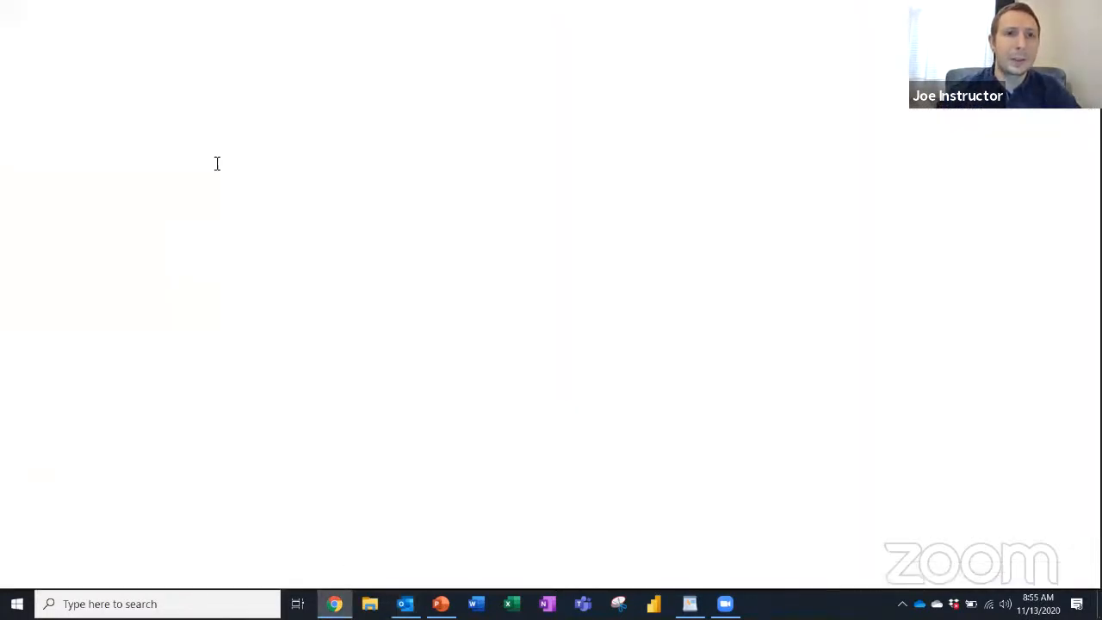
text(office)
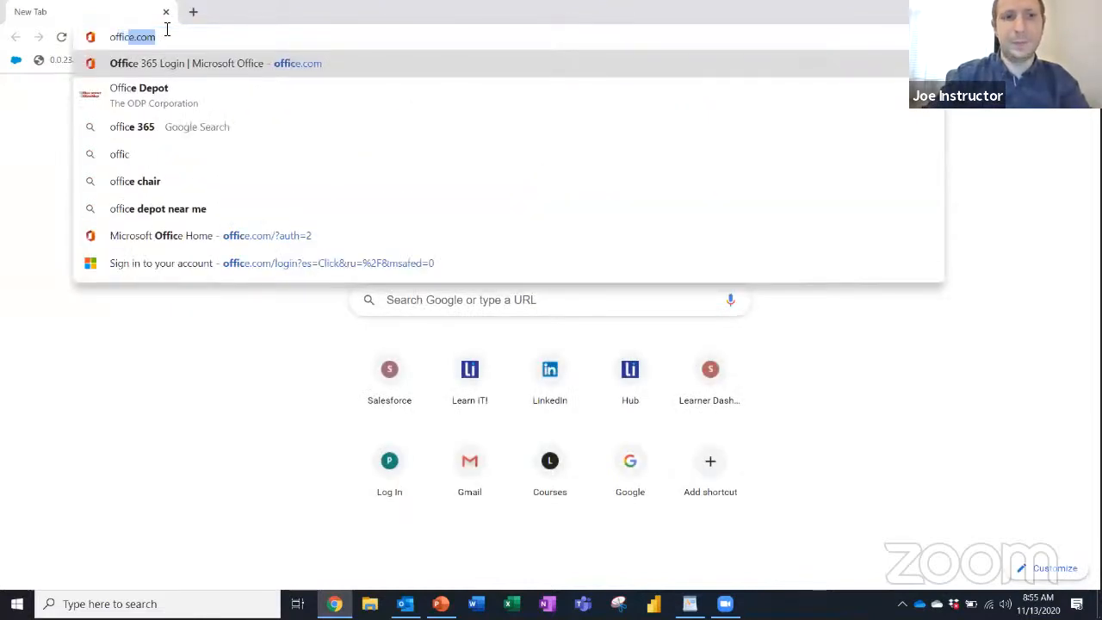
key(Return)
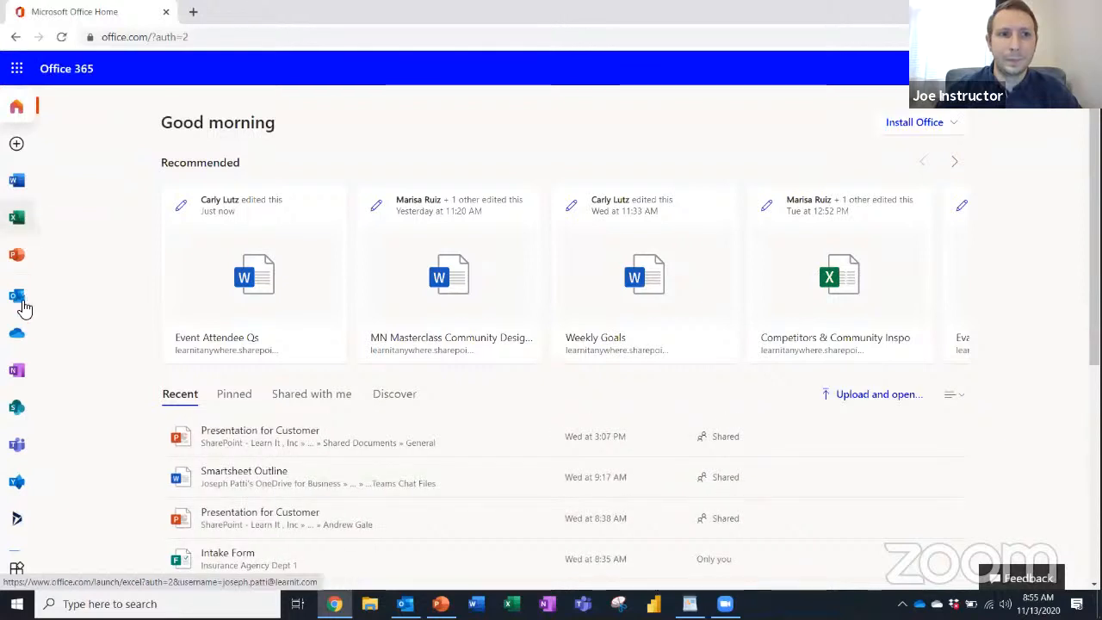
click(24, 308)
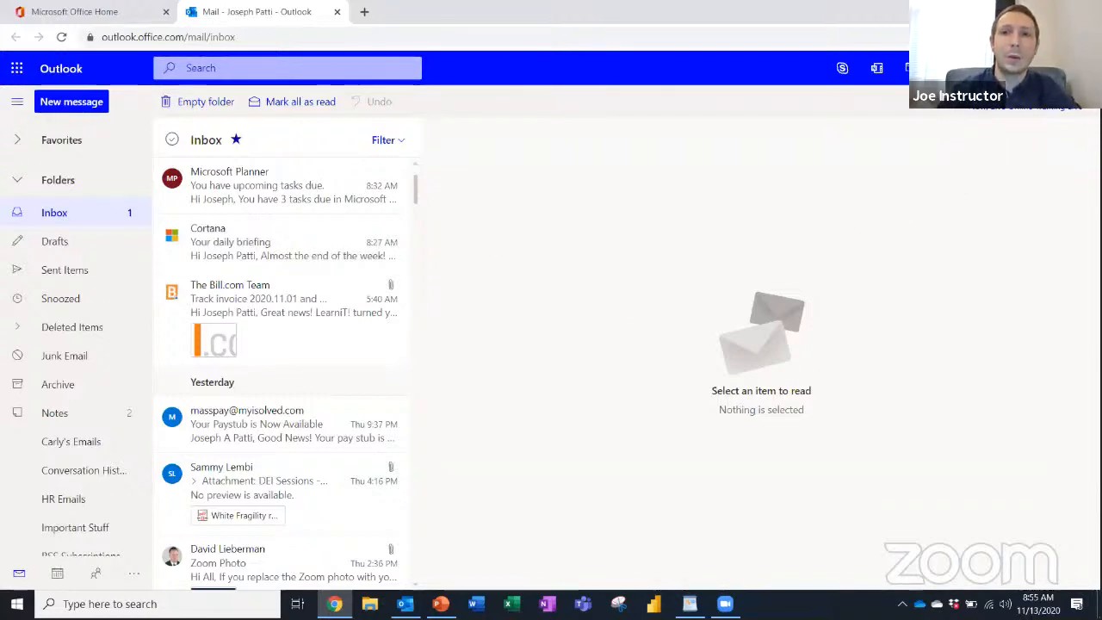
View the mail Rules page in the full settings of Outlook on the web and close the settings
click(1008, 68)
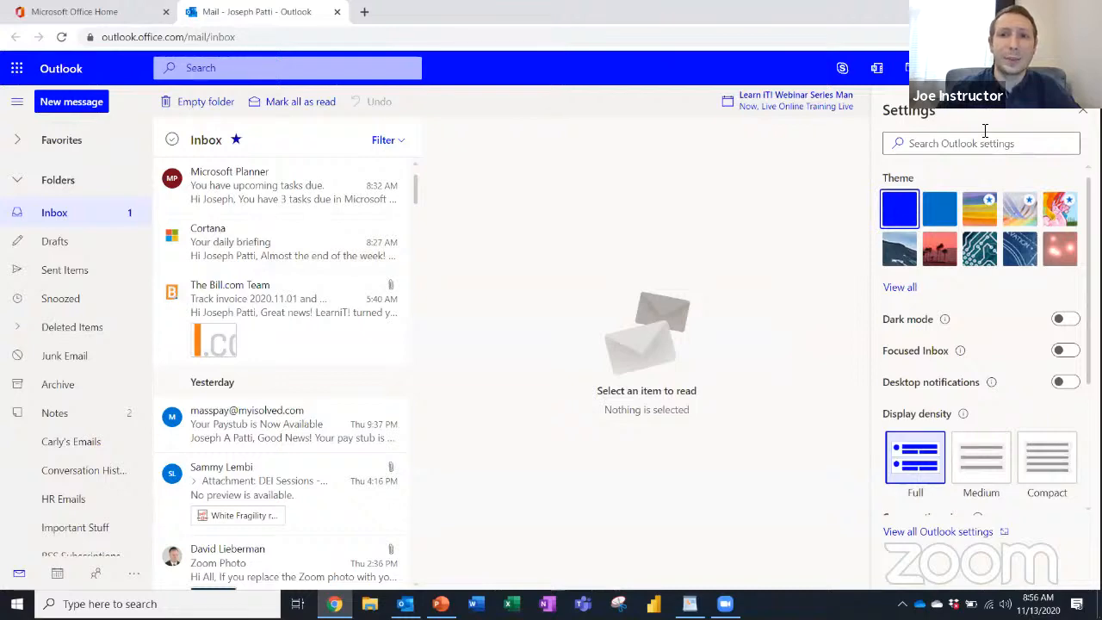
scroll(948, 448, down, 3)
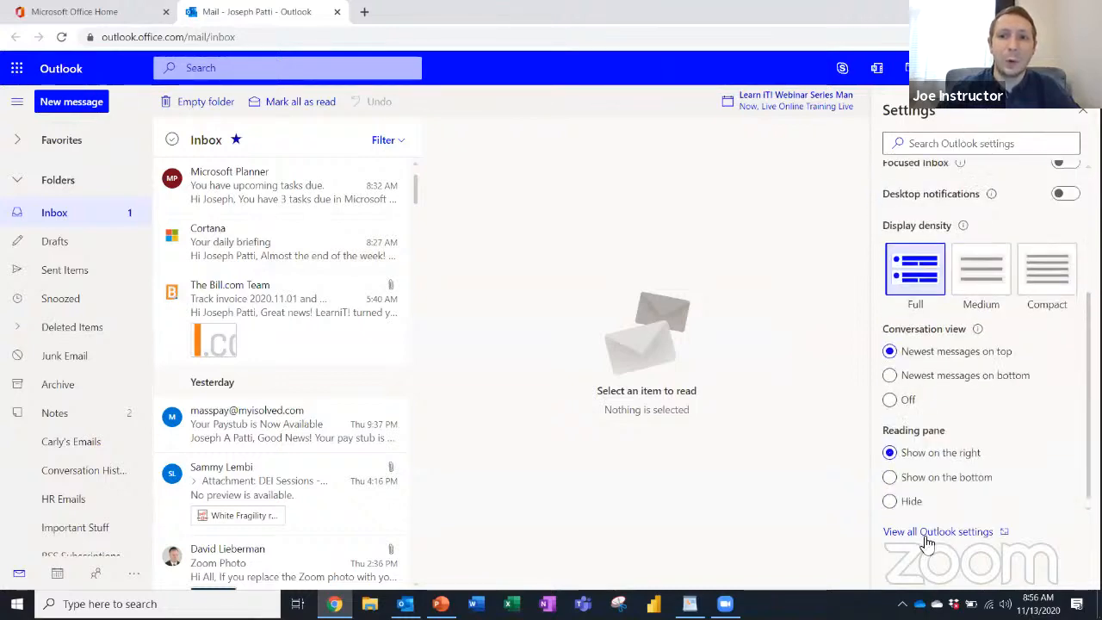
click(926, 533)
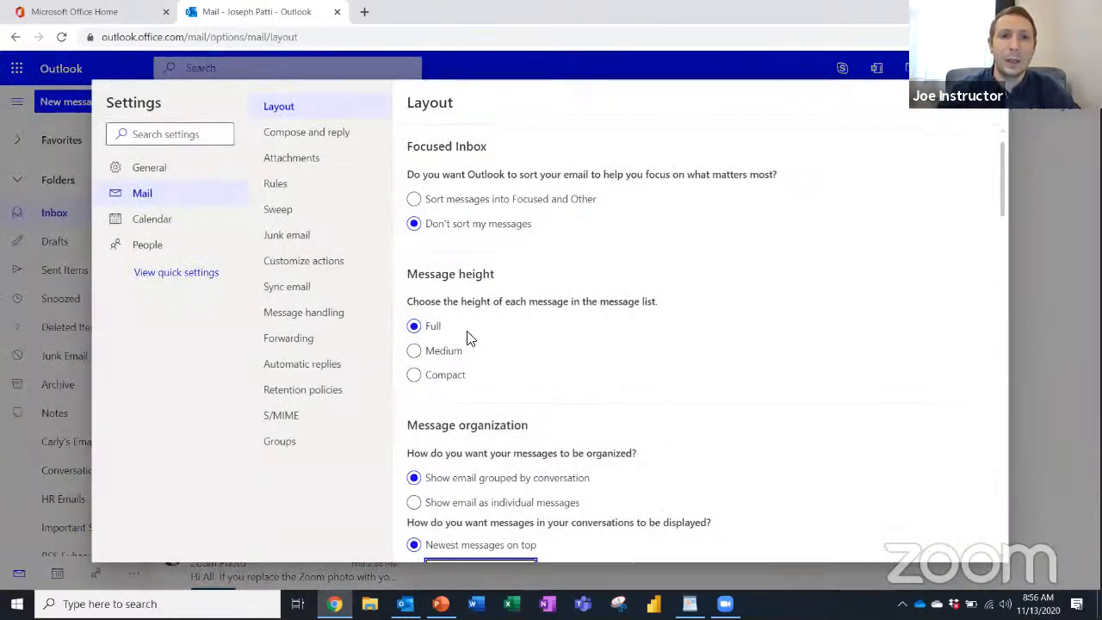
click(305, 186)
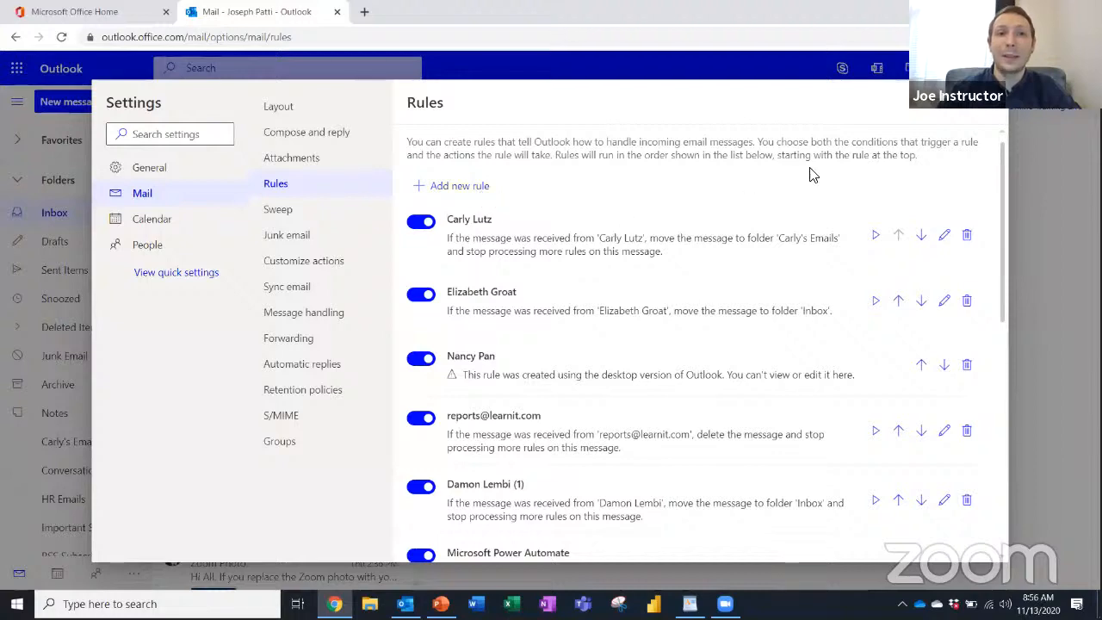
click(986, 107)
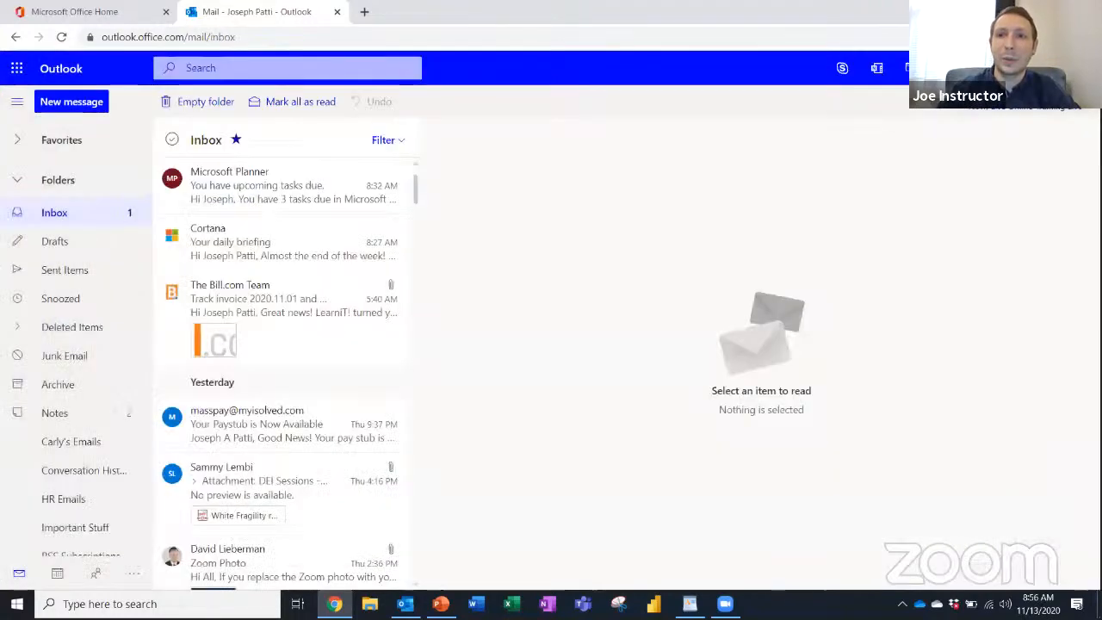
Reopen the full Outlook settings and return to the mail Rules page
click(980, 68)
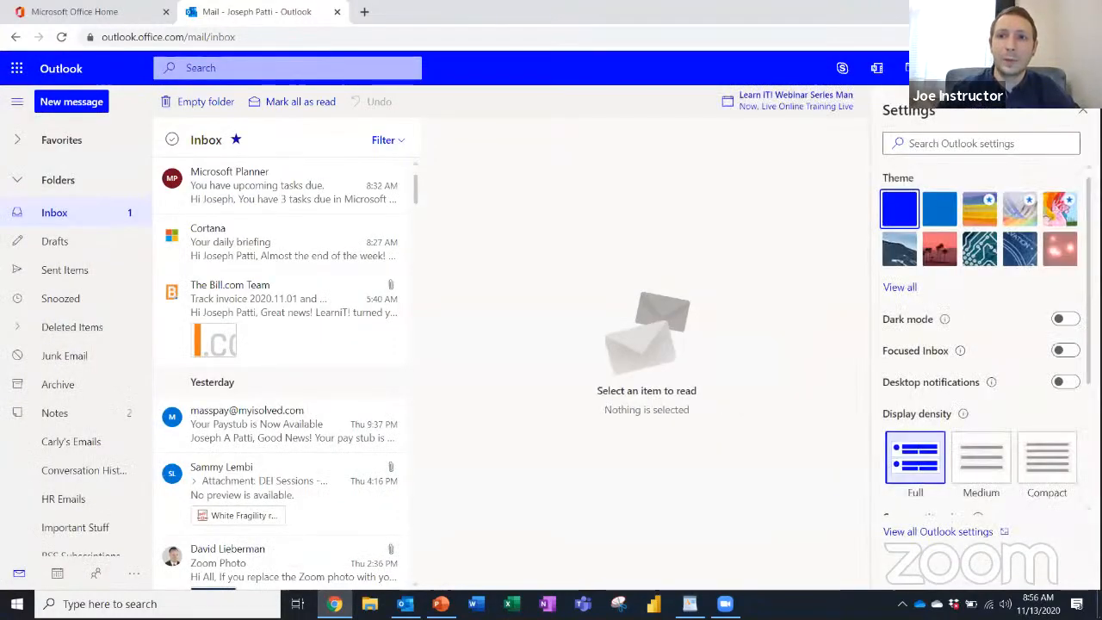
click(929, 533)
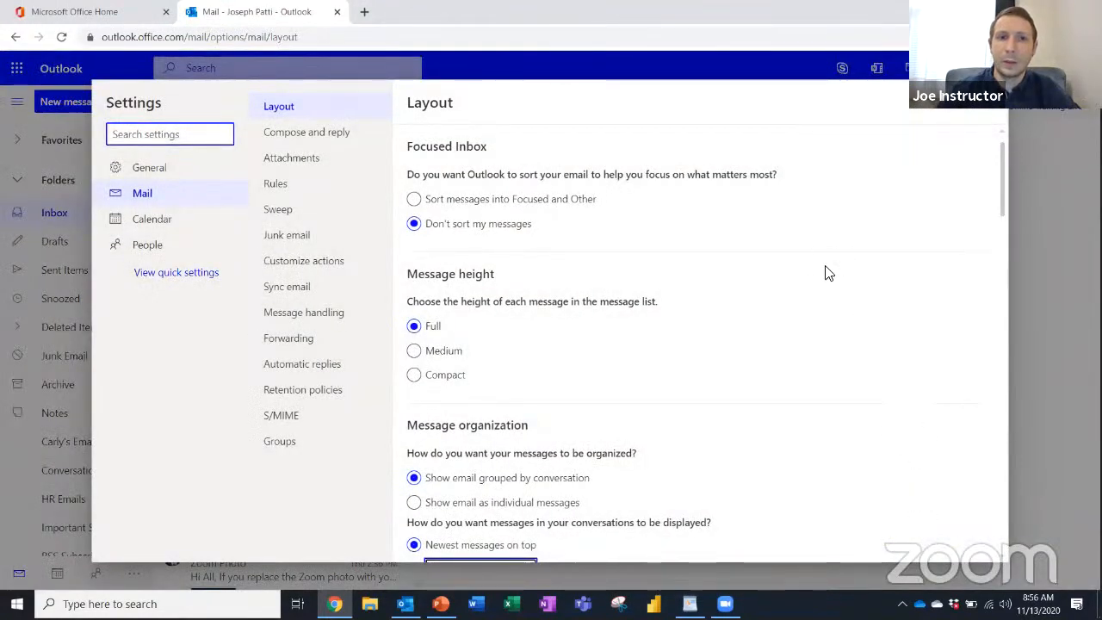
click(328, 184)
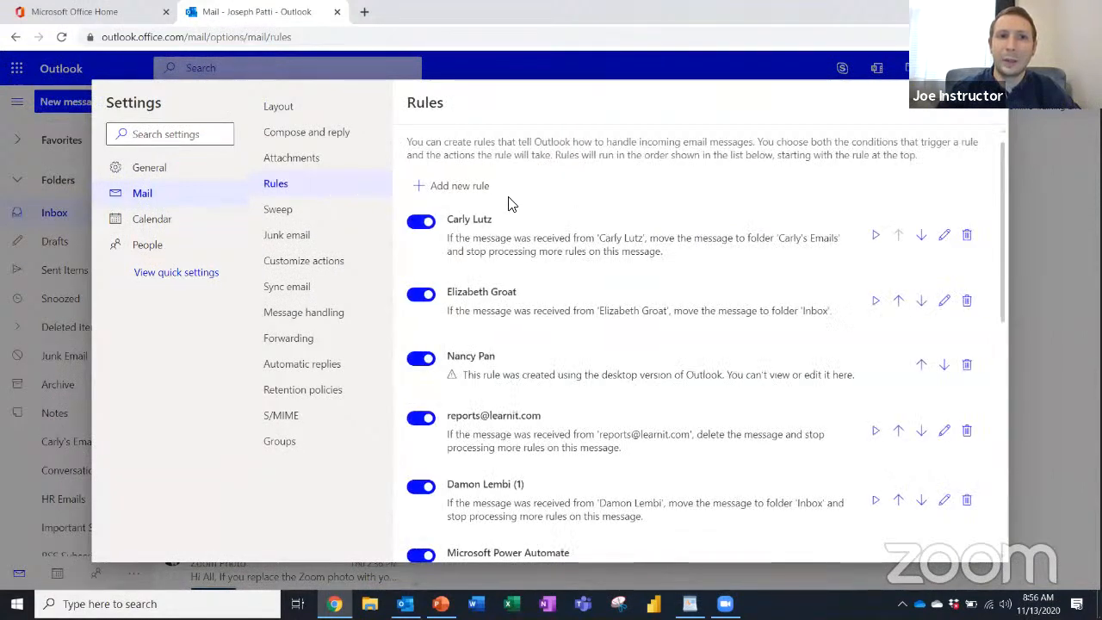
Try to open the Categories page of the General settings, cancelling the save-or-discard prompt
click(168, 171)
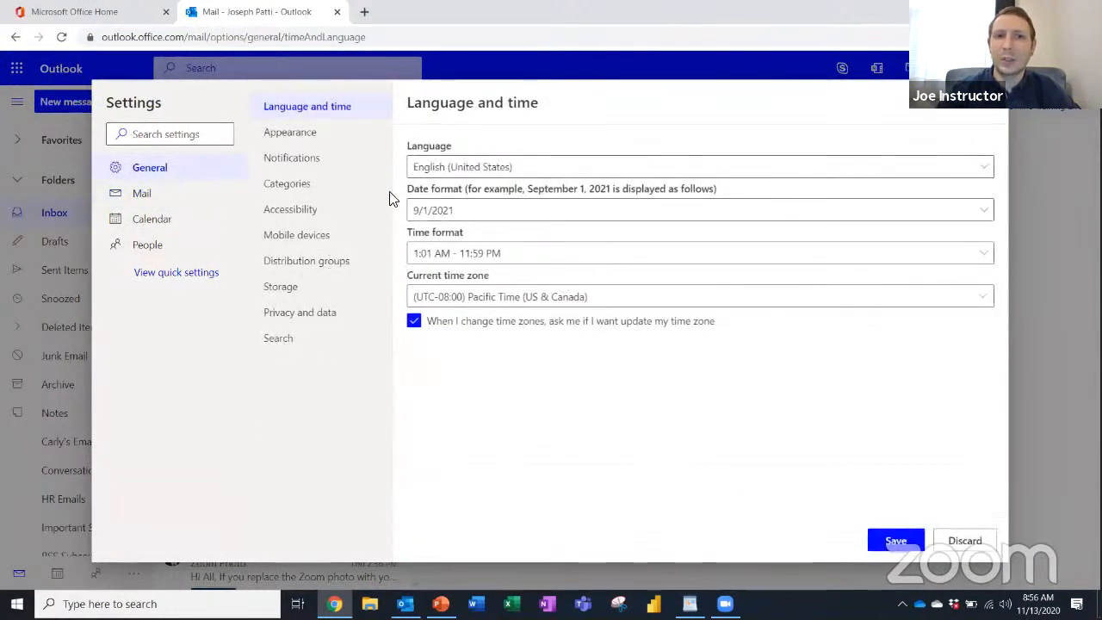
click(288, 187)
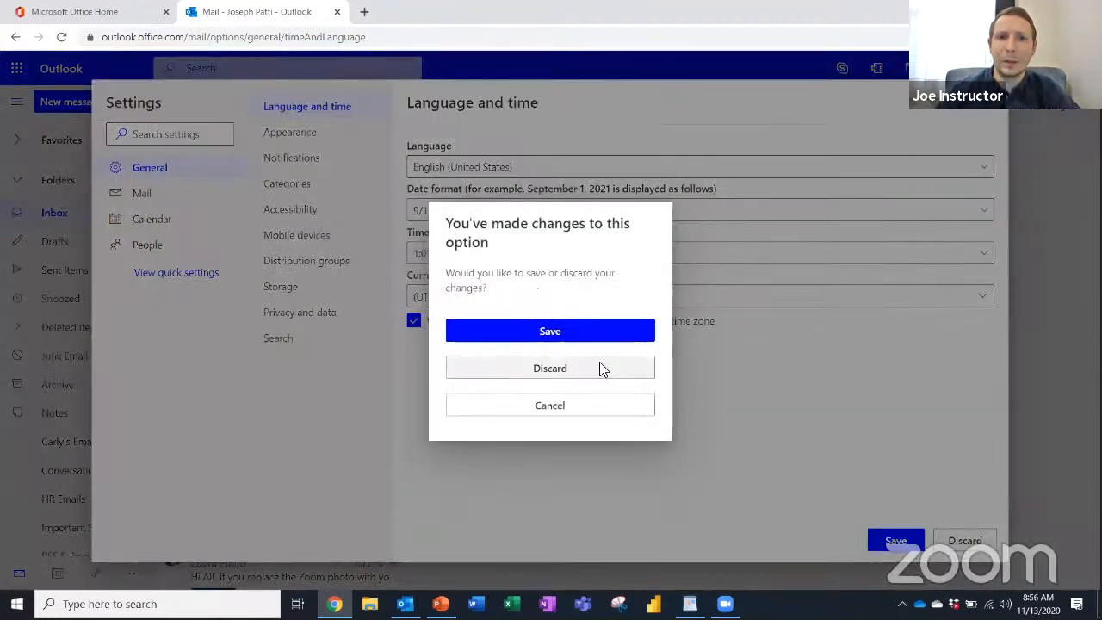
click(588, 410)
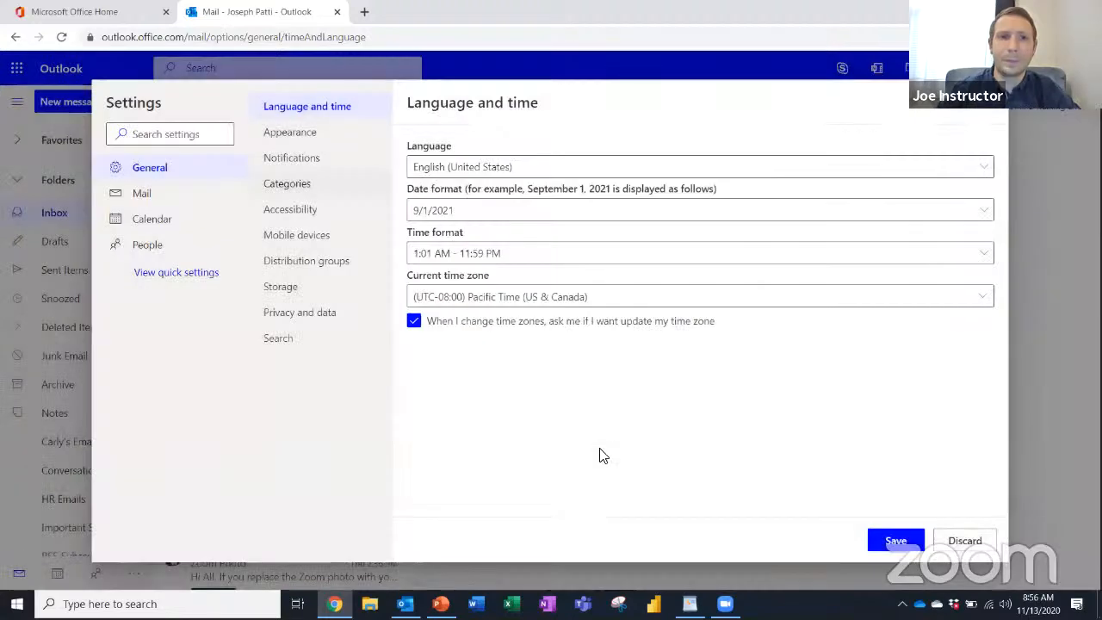
Leave the settings with changes discarded and close the web Outlook and Office tabs to return to desktop Outlook
click(985, 111)
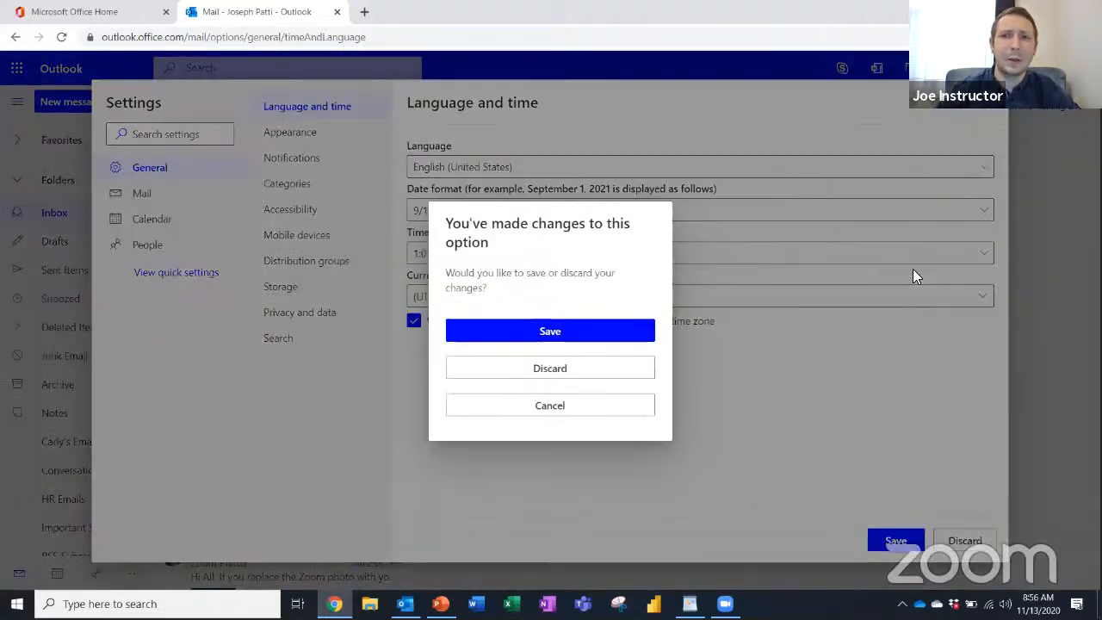
click(560, 370)
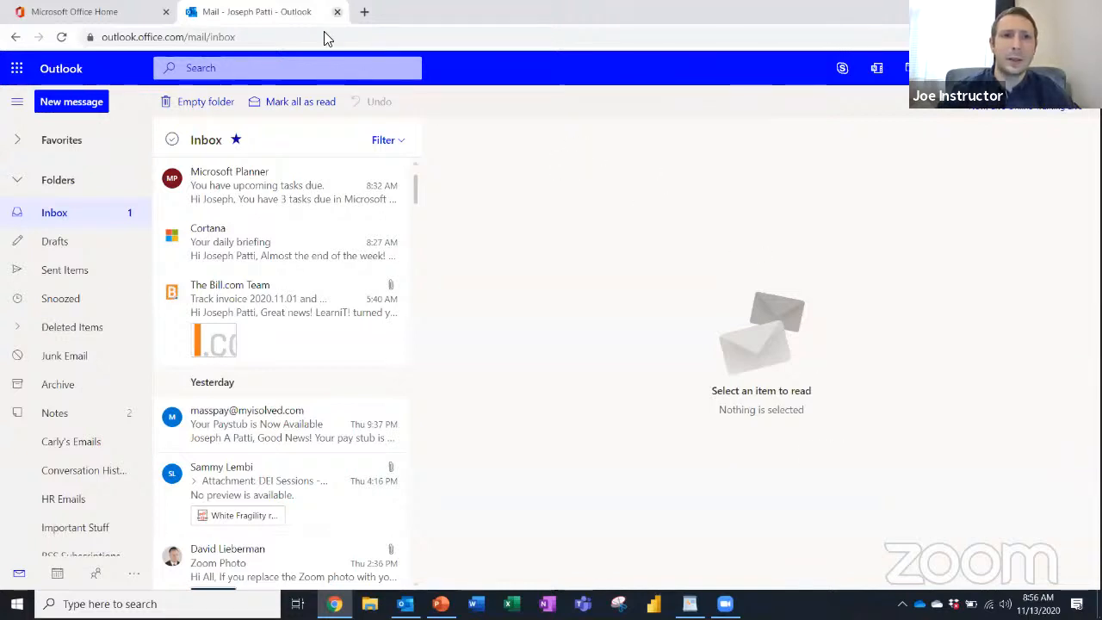
click(337, 11)
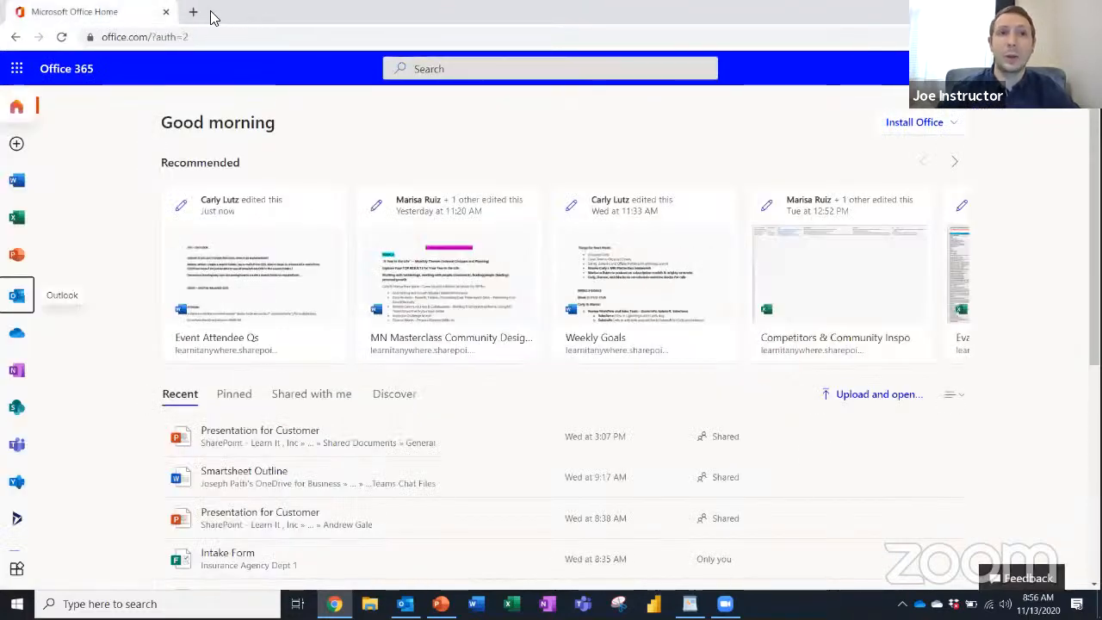
click(165, 11)
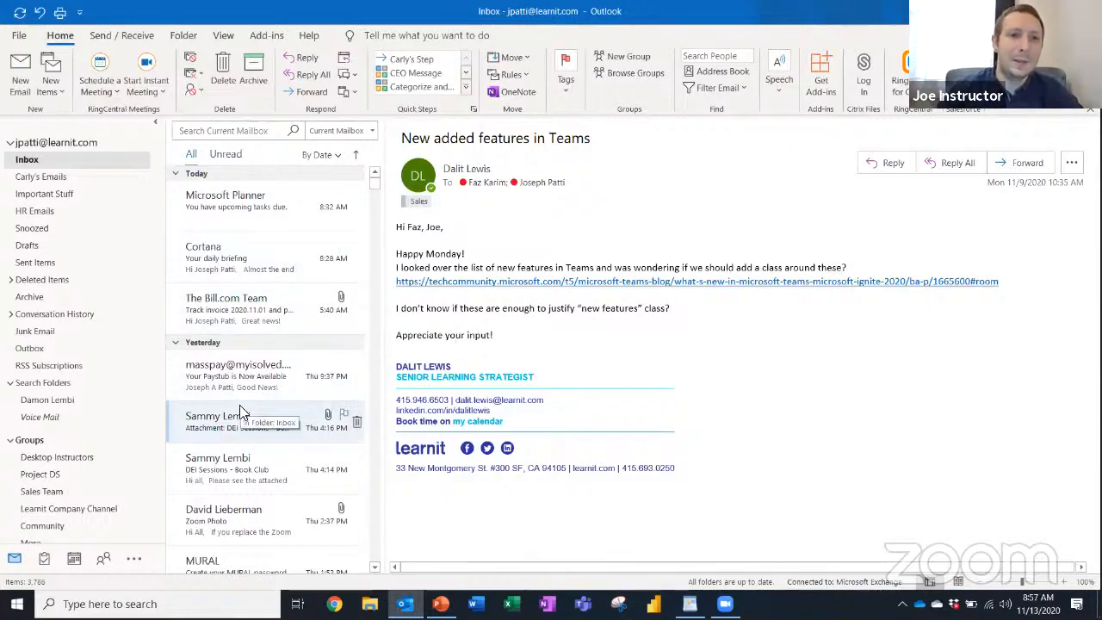
Start a rule from the Inbox email "RE: Assistance Needed: Gilead Delivery" of Thu 10:22 AM, keeping only its sender as the advanced condition
scroll(310, 250, down, 3)
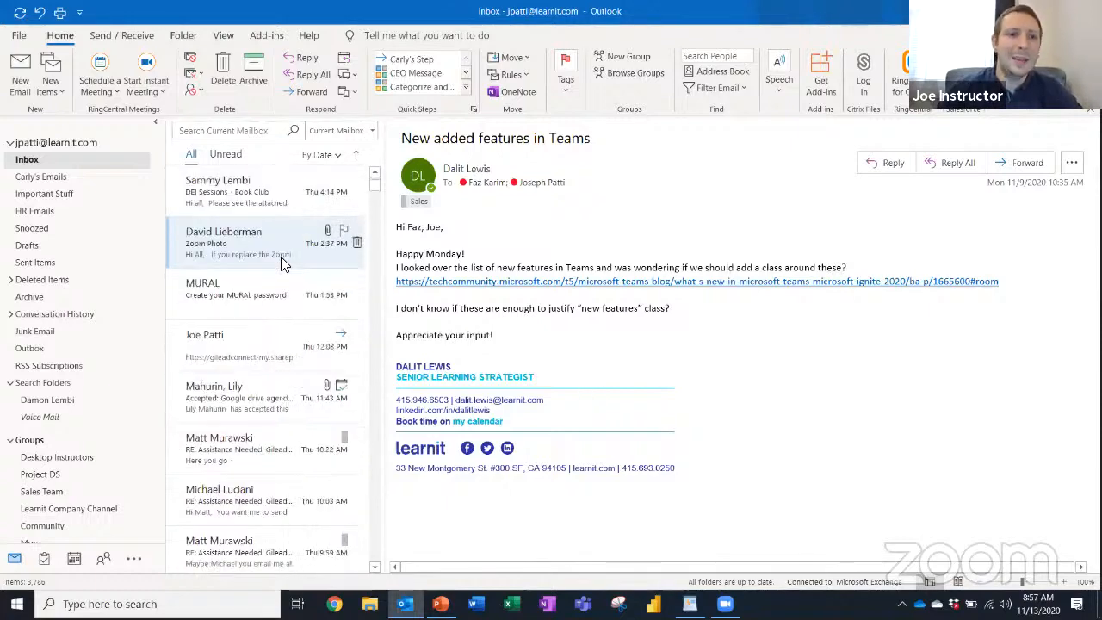
scroll(284, 263, down, 1)
click(240, 354)
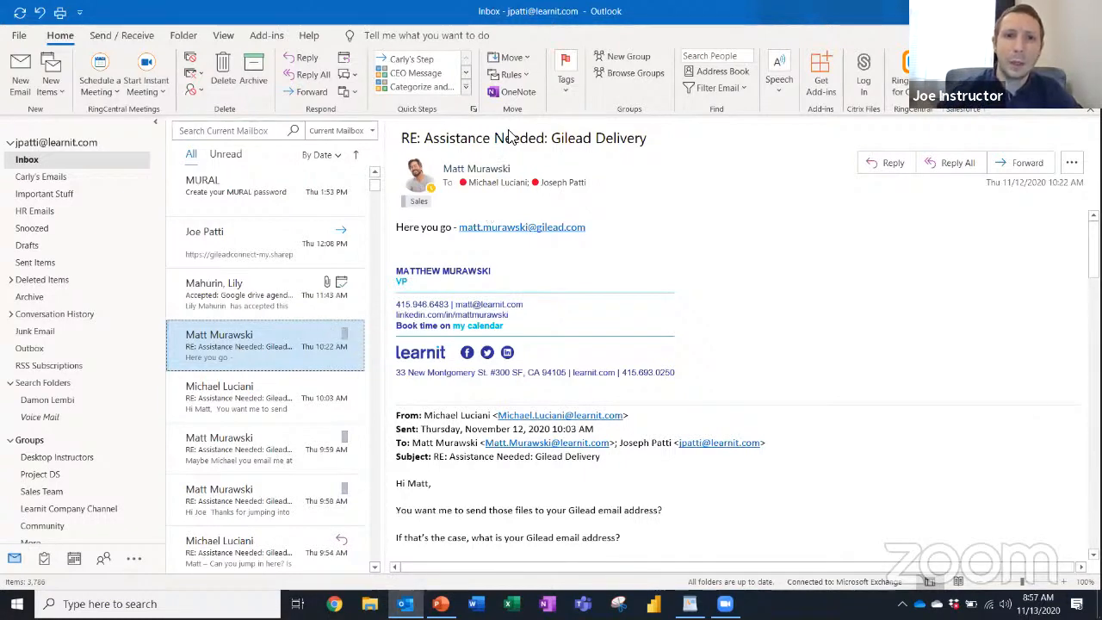
click(519, 80)
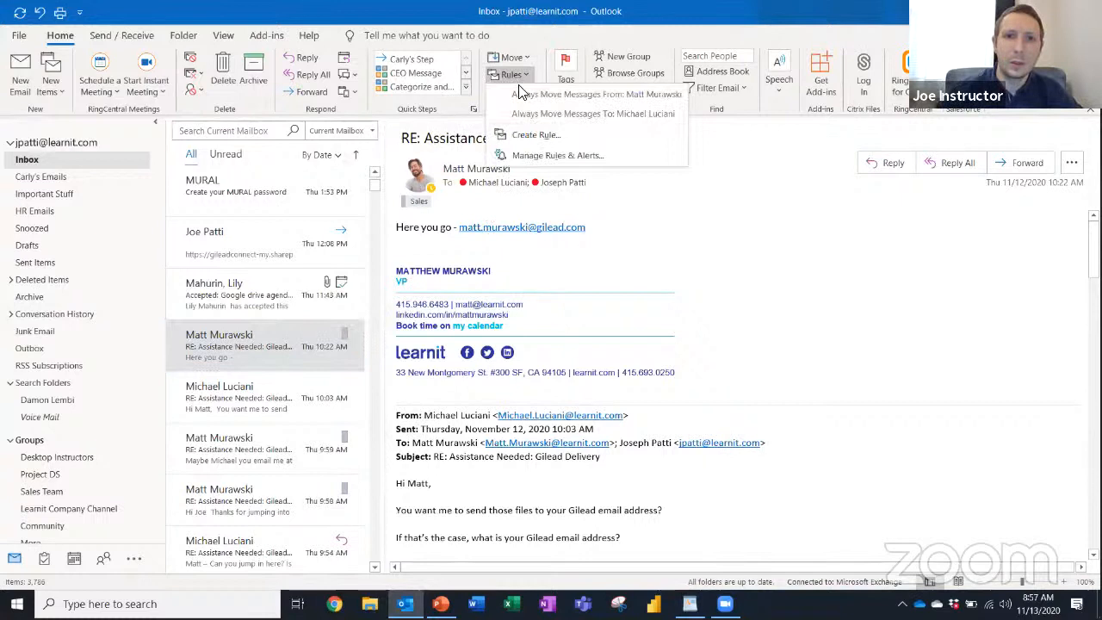
click(529, 127)
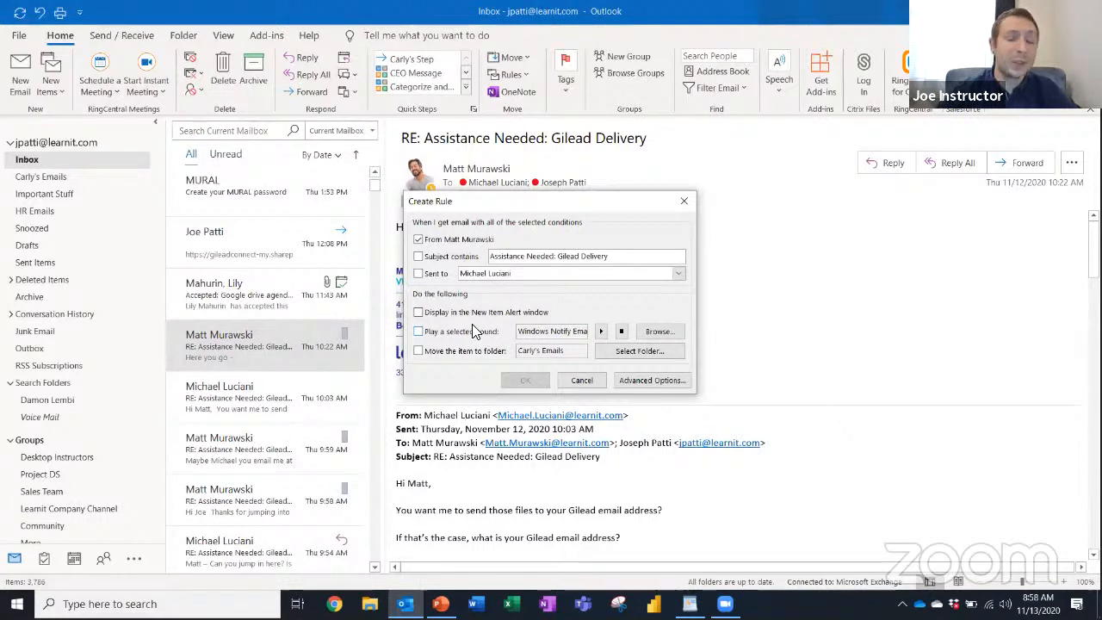
click(654, 384)
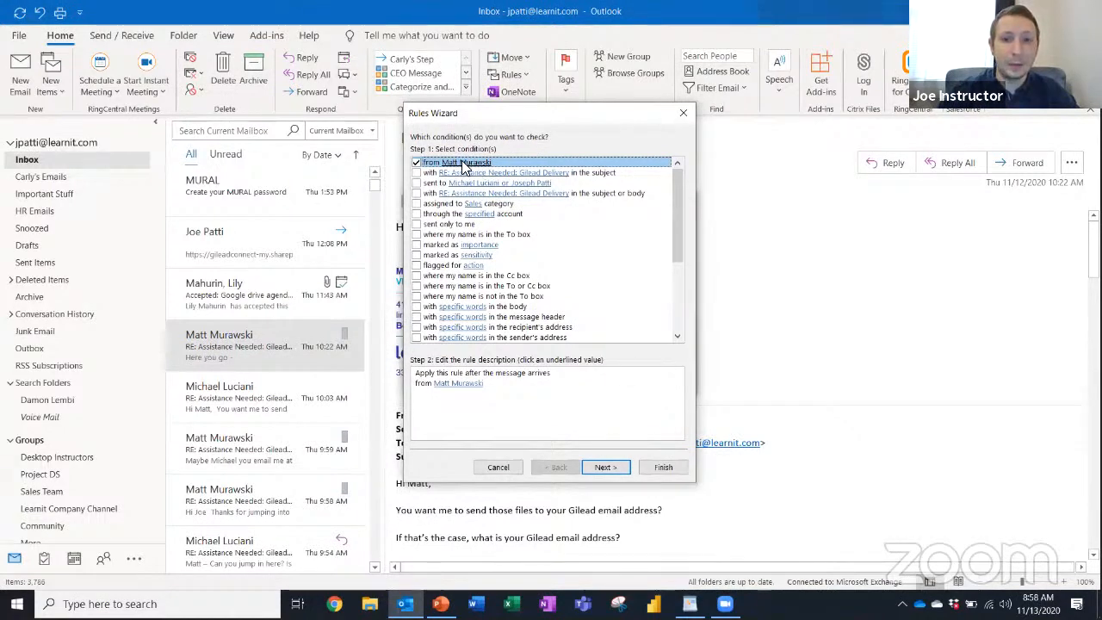
click(605, 468)
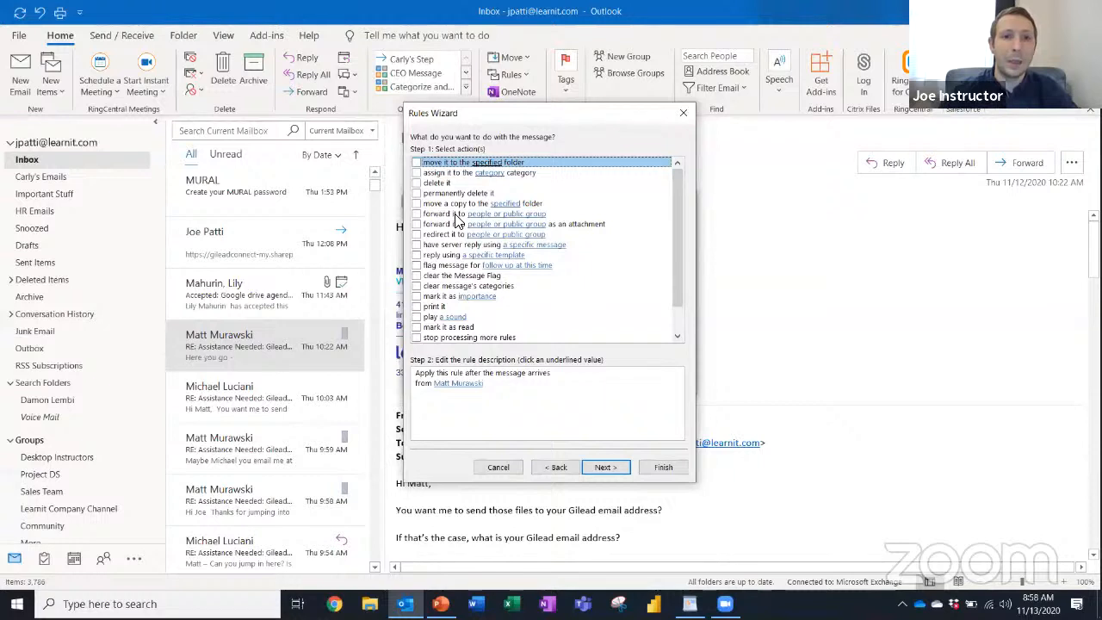
Have the rule assign the sender's messages to the Sales category, without any exceptions
click(417, 173)
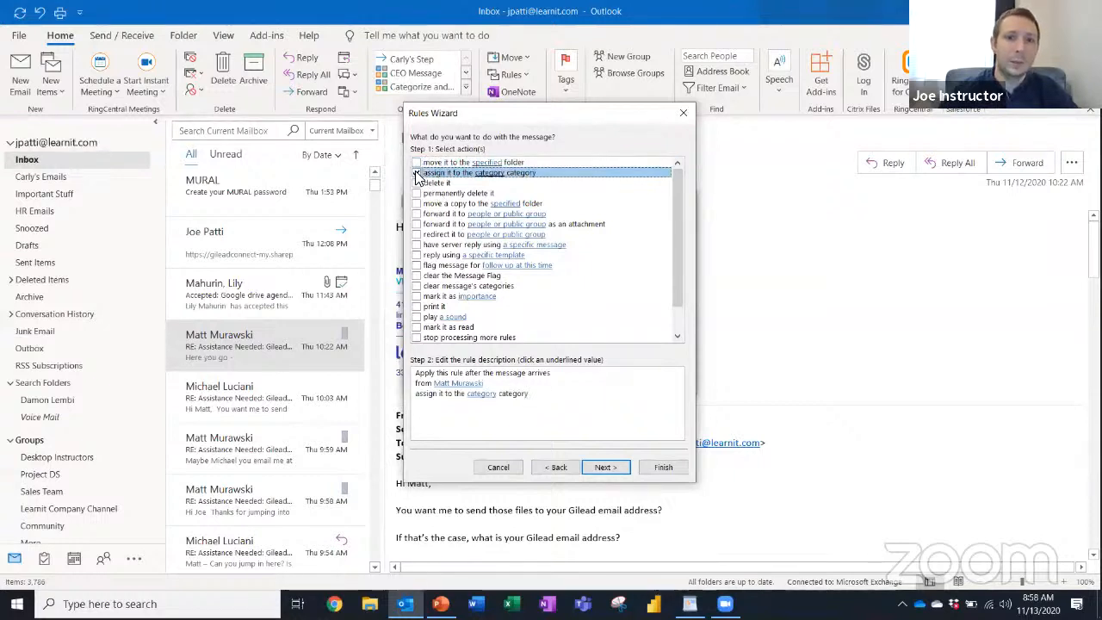
click(481, 393)
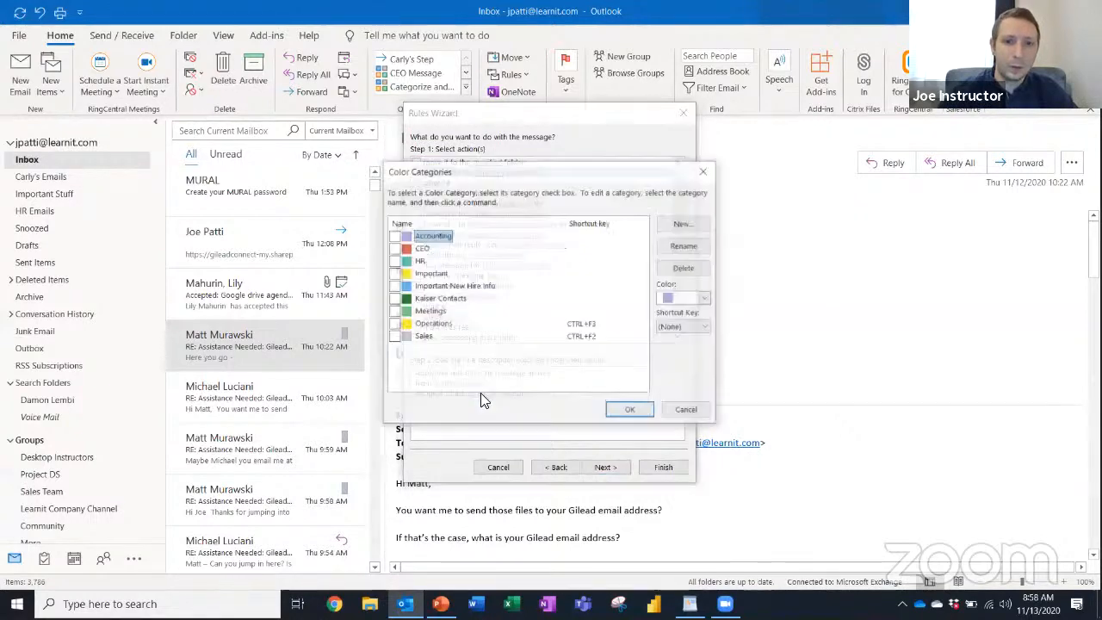
click(394, 337)
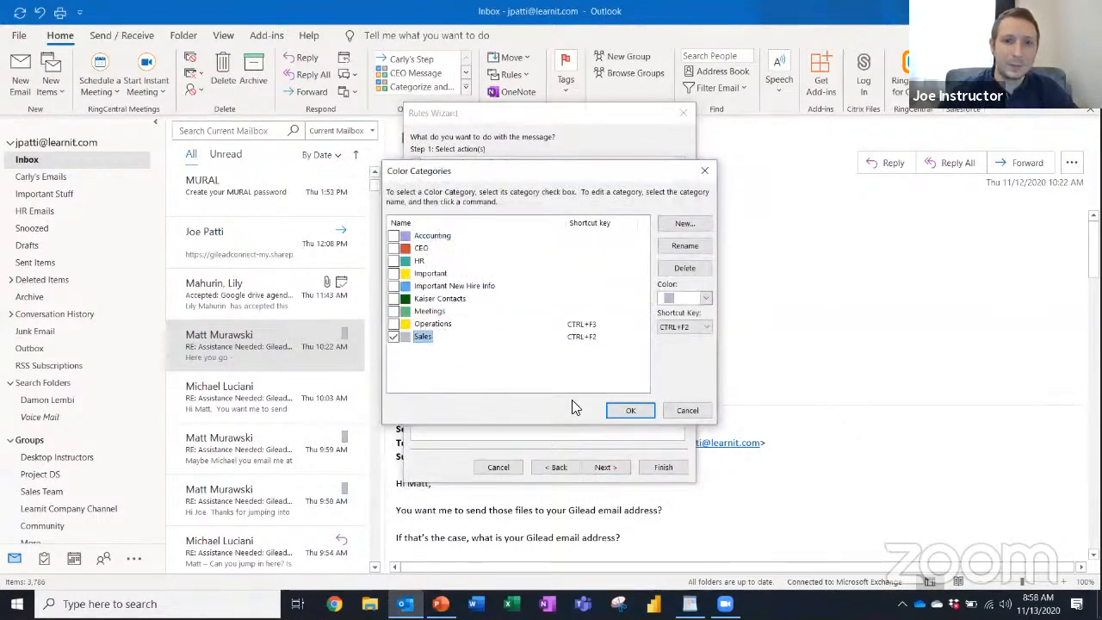
click(630, 410)
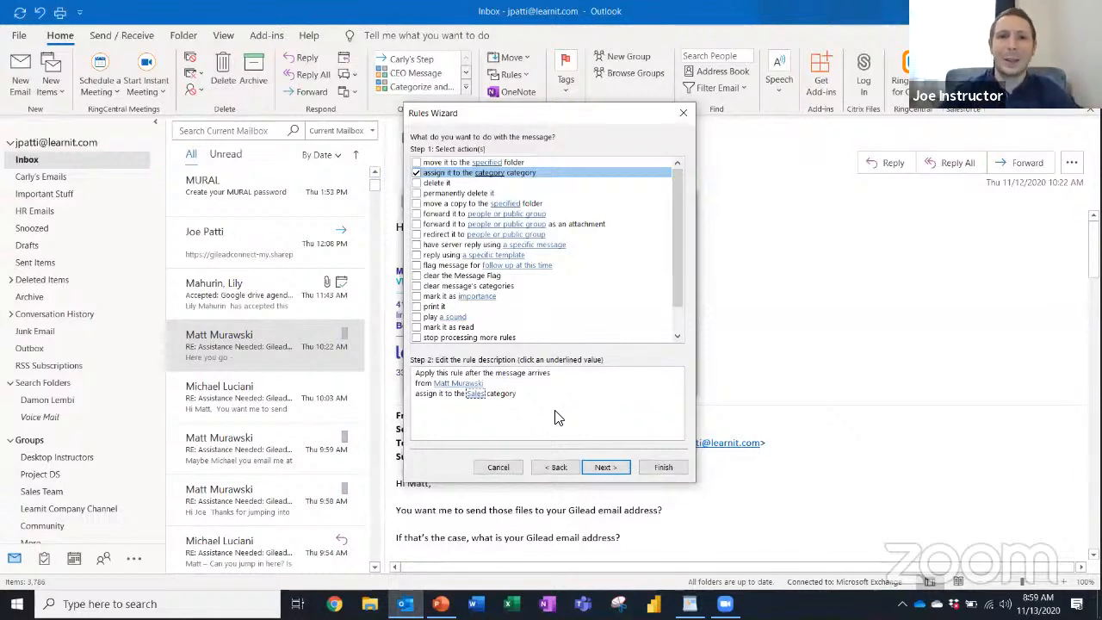
click(607, 467)
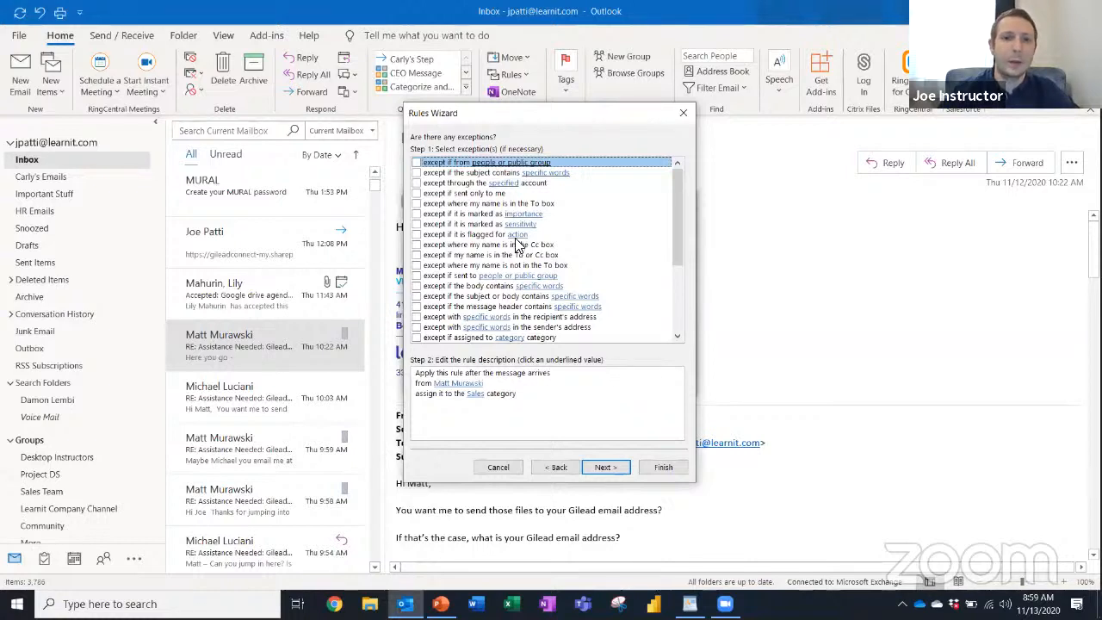
click(612, 468)
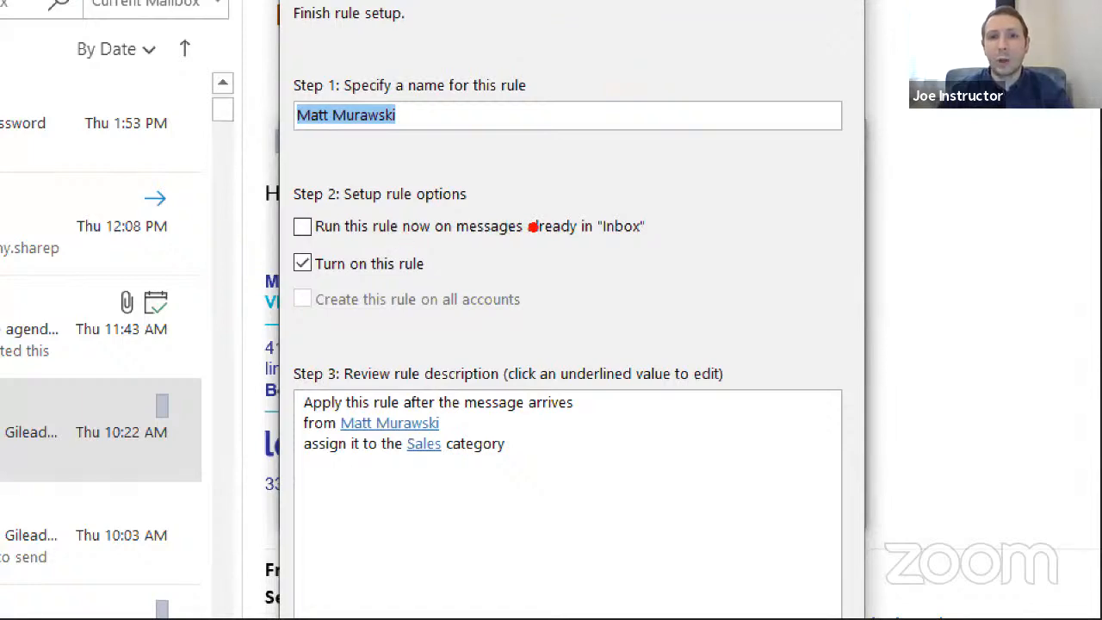
Set the rule to run now on messages already in the Inbox, finish it and close the rule creation dialog
click(655, 223)
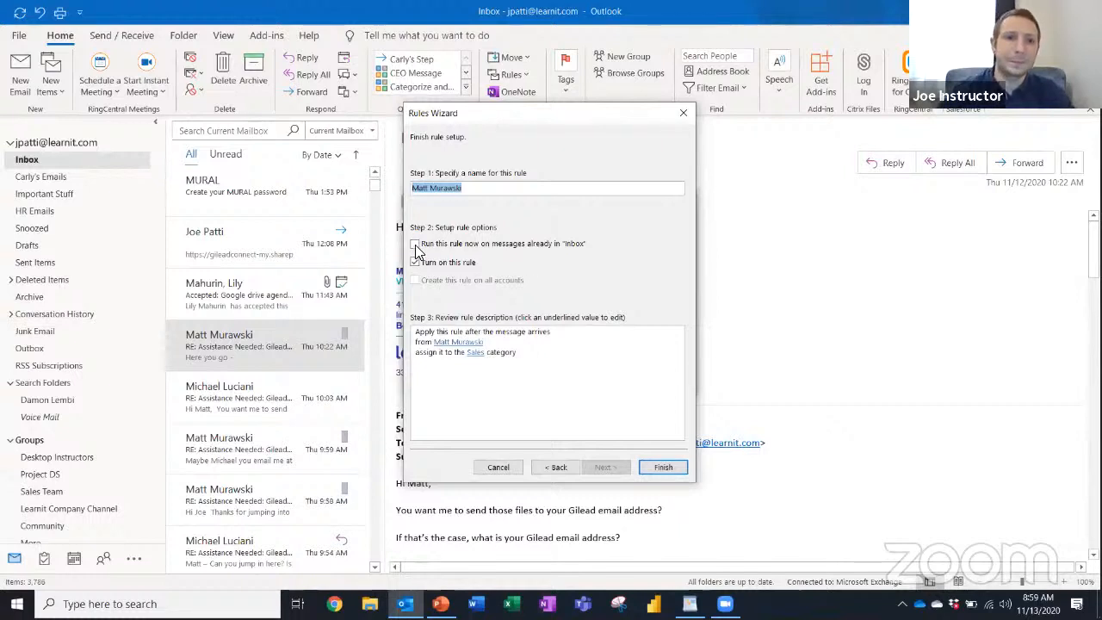
click(415, 244)
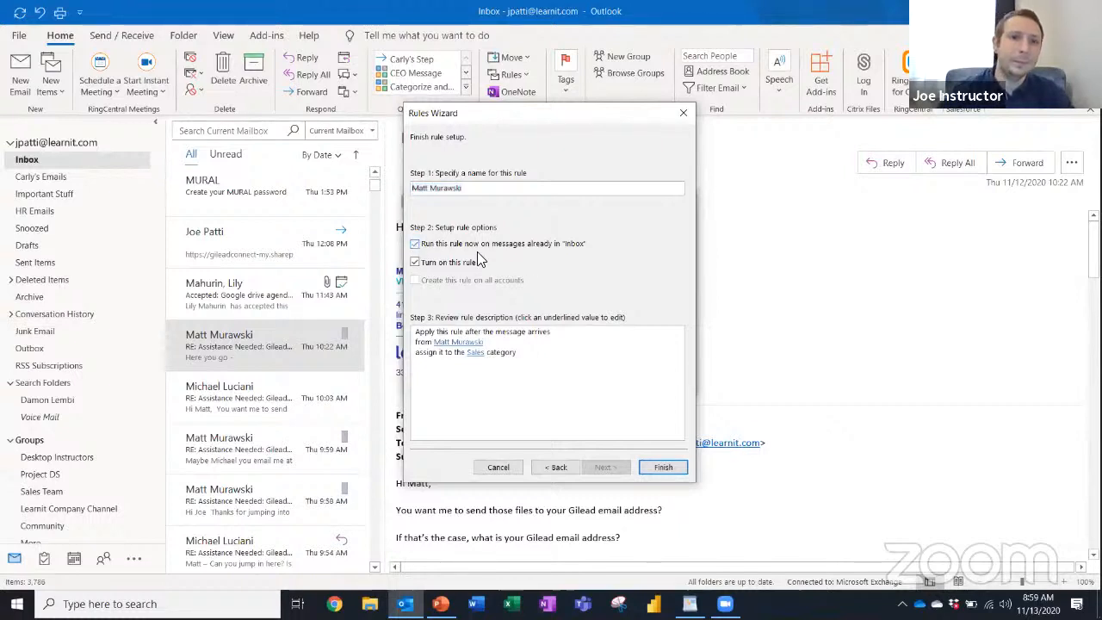
click(662, 468)
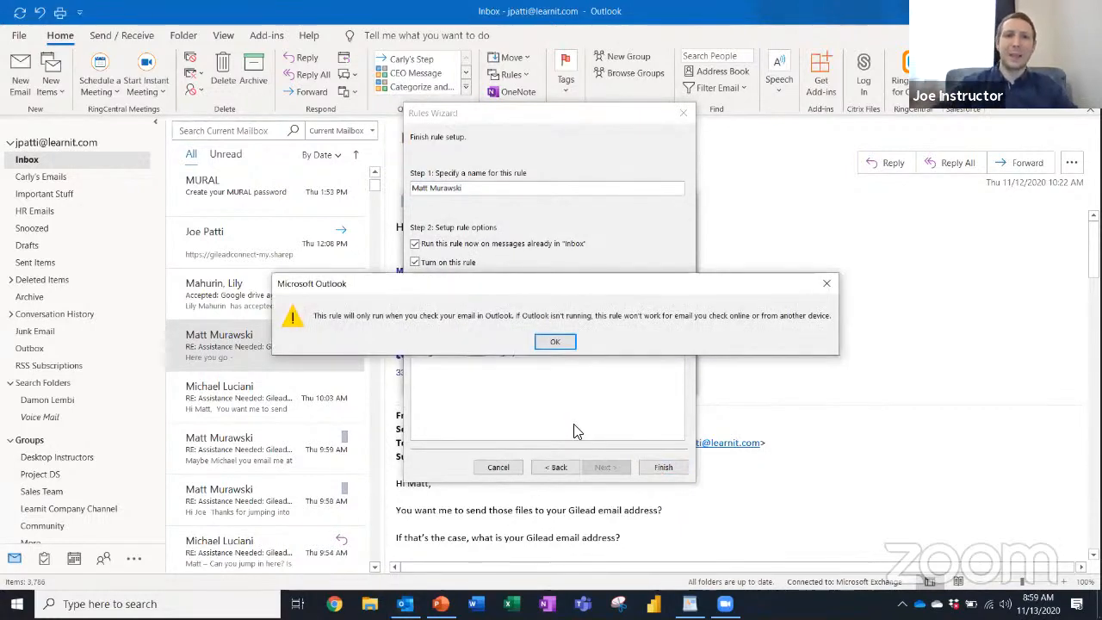
click(555, 342)
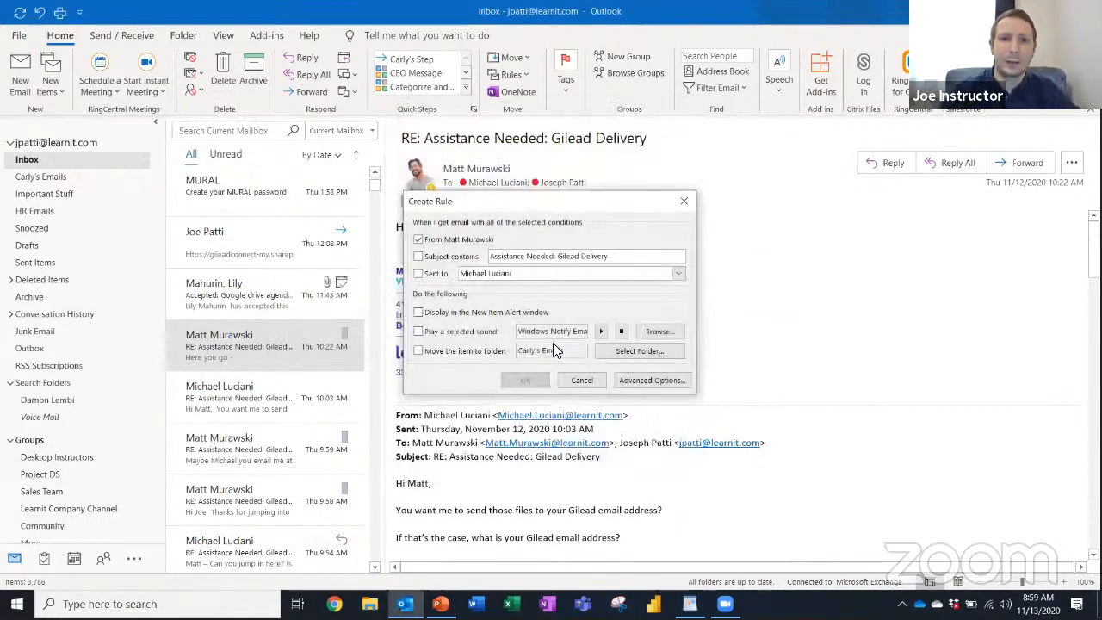
click(582, 380)
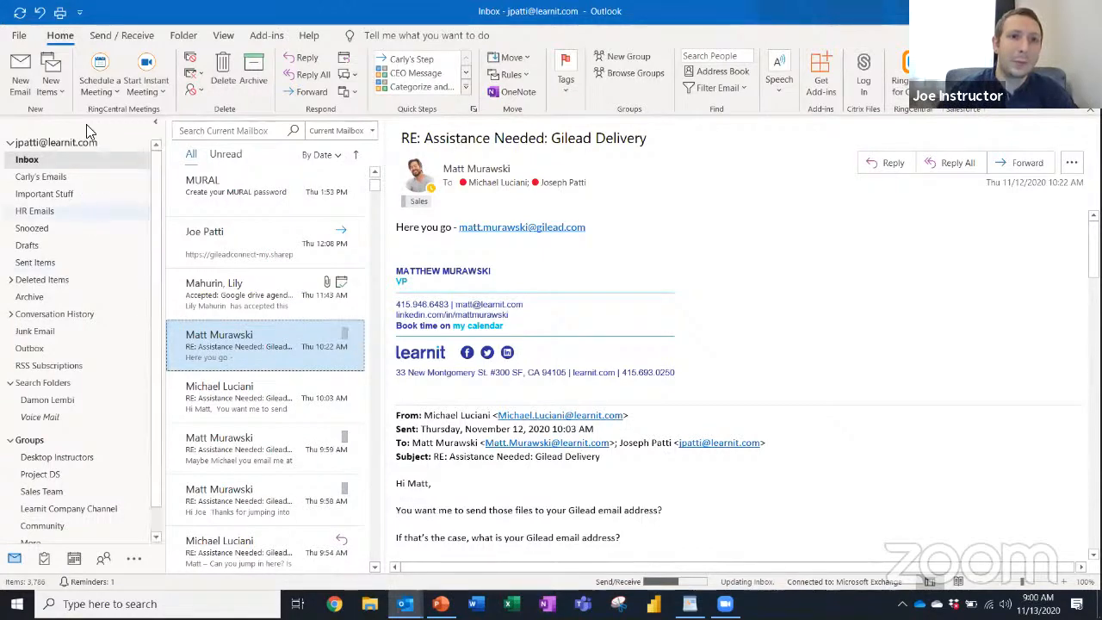
Create a Categorized mail search folder covering any category and look through its grouped messages
click(174, 33)
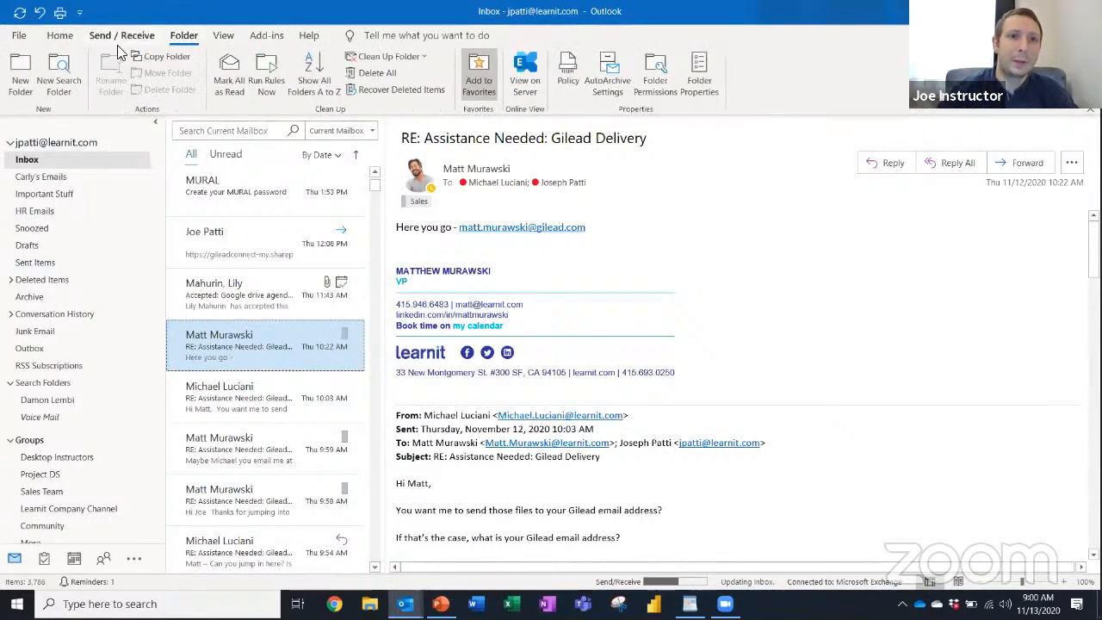
click(61, 74)
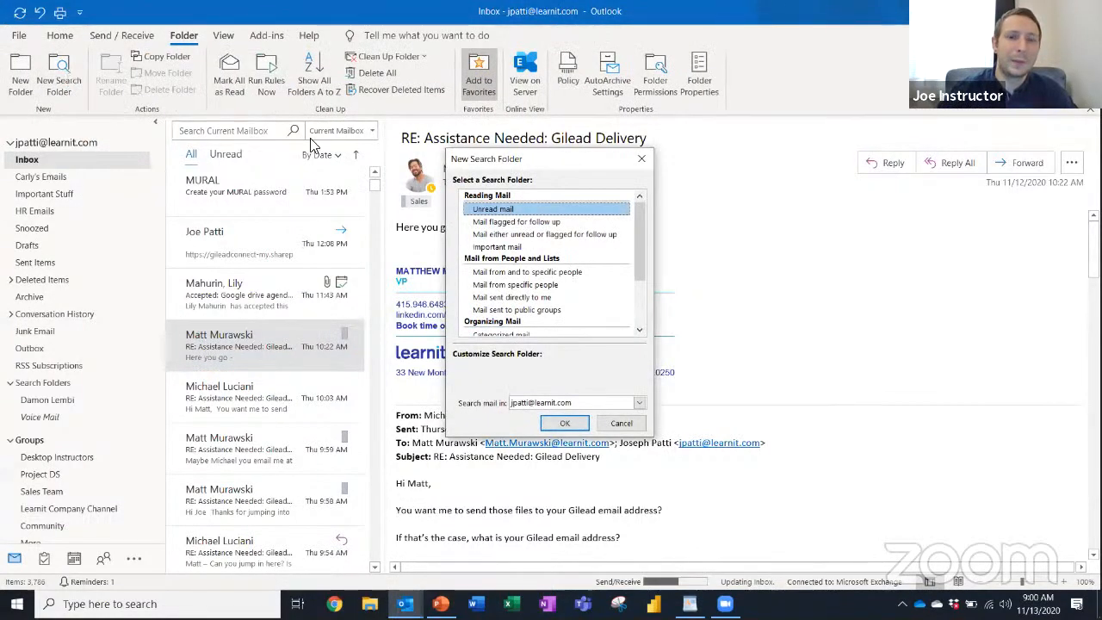
scroll(551, 293, down, 1)
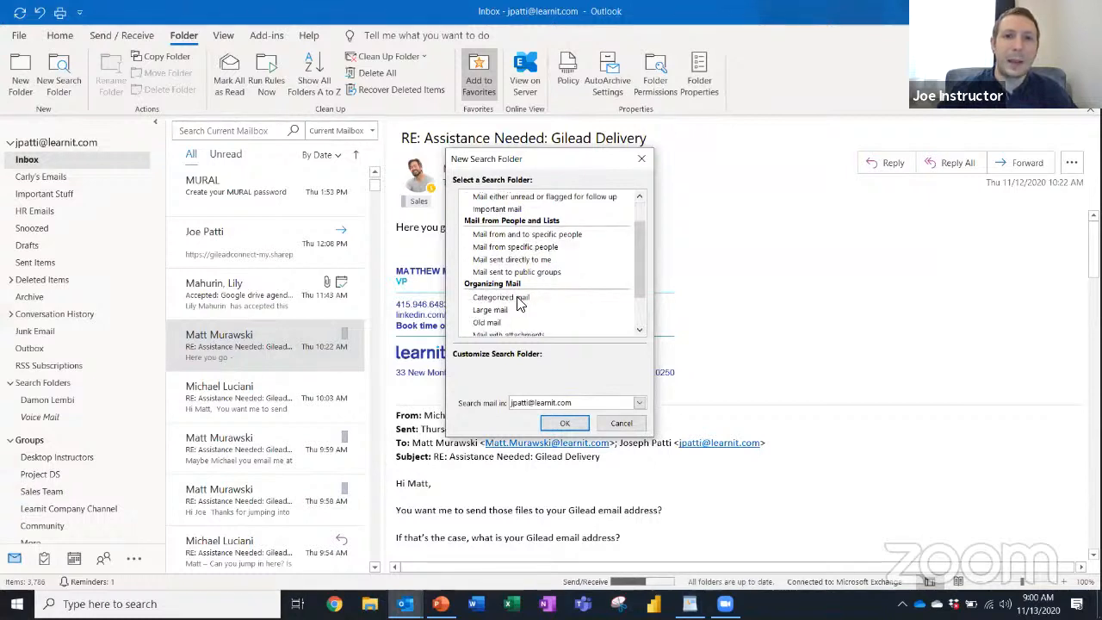
double_click(518, 299)
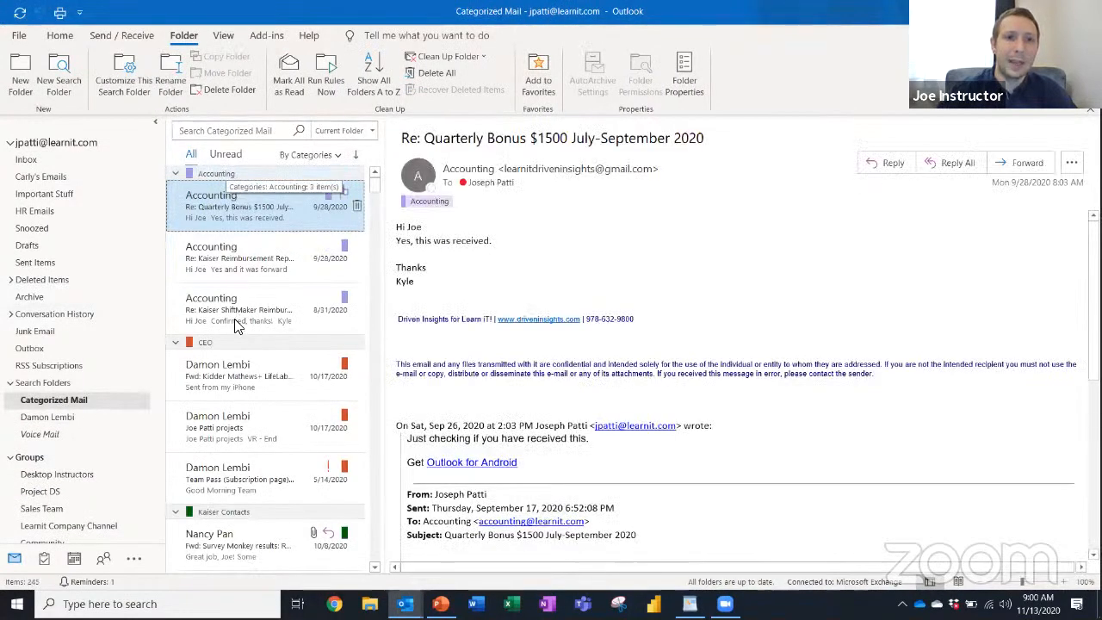
scroll(236, 323, down, 1)
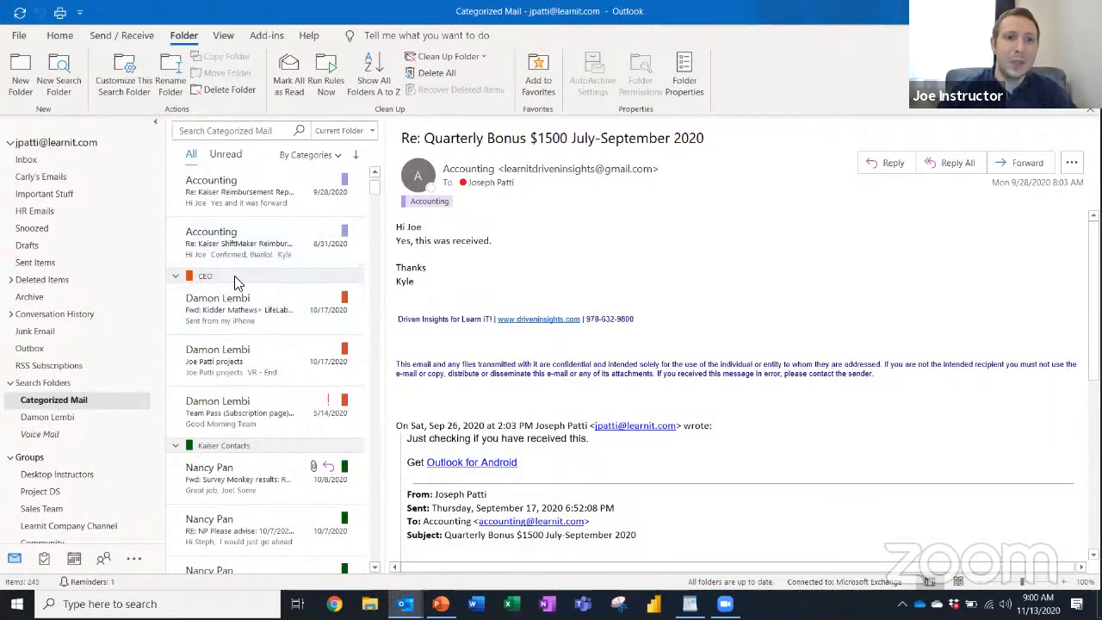
scroll(239, 279, down, 2)
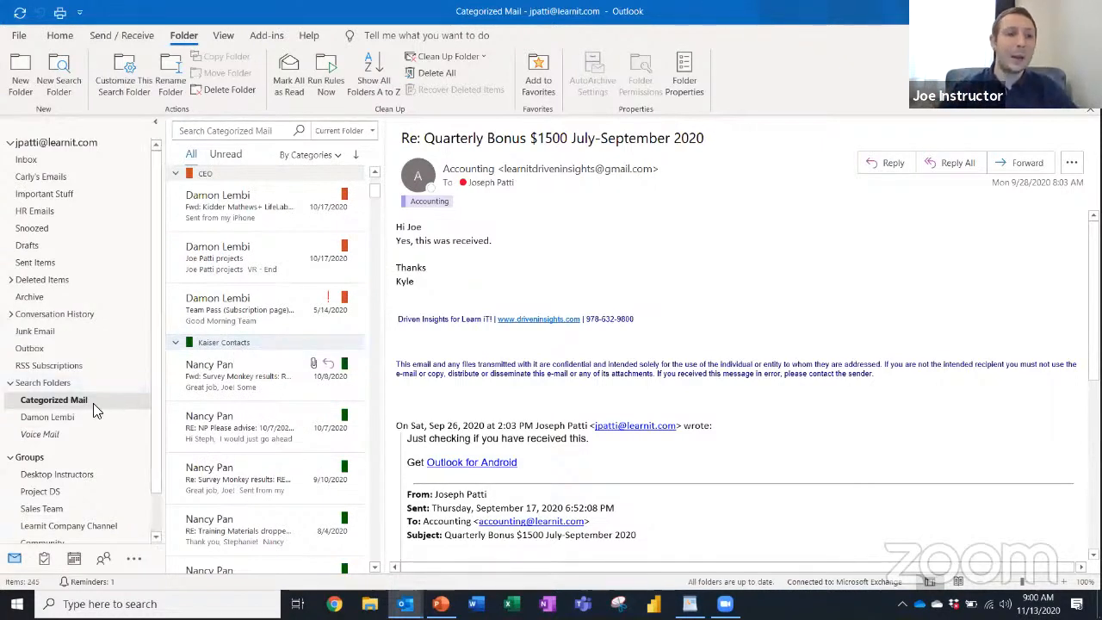
Create another Categorized mail search folder limited to the Sales category
click(58, 93)
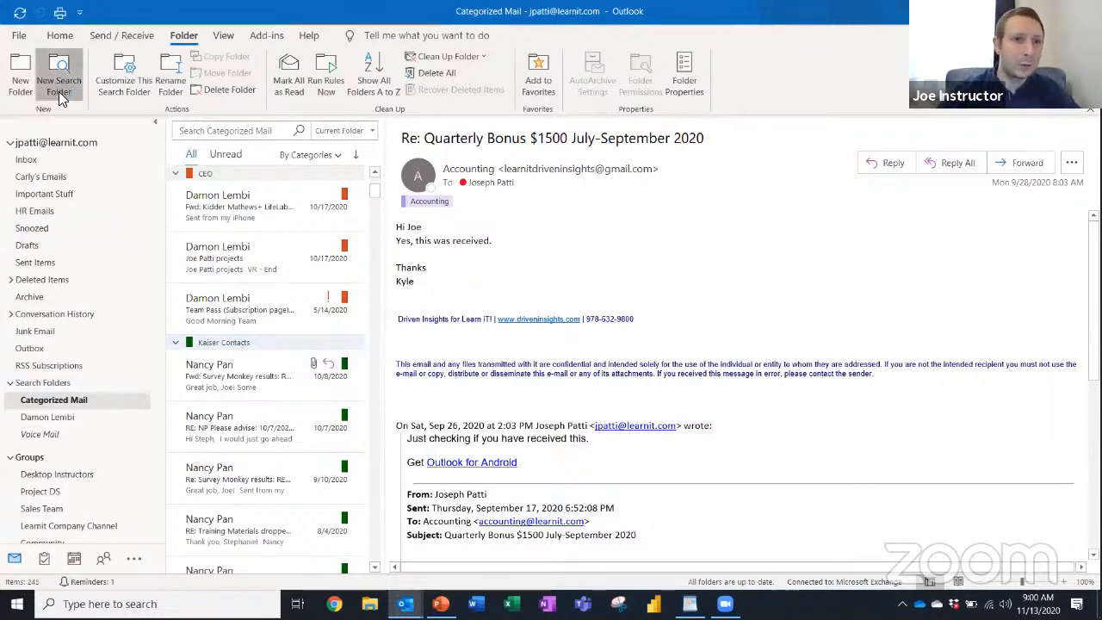
scroll(504, 302, down, 2)
click(503, 260)
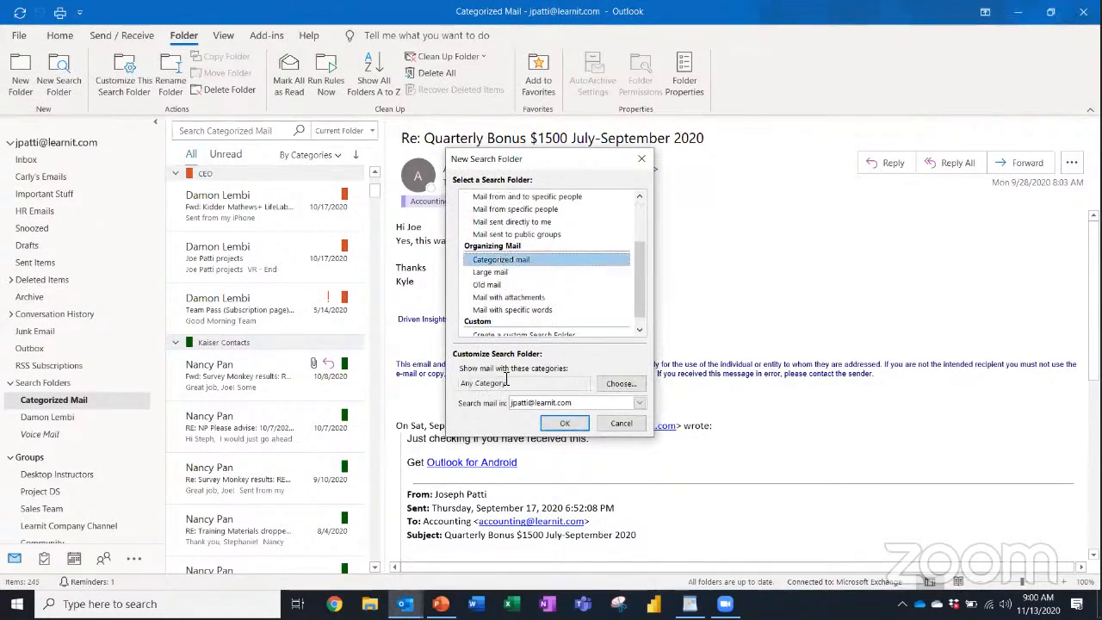
click(605, 385)
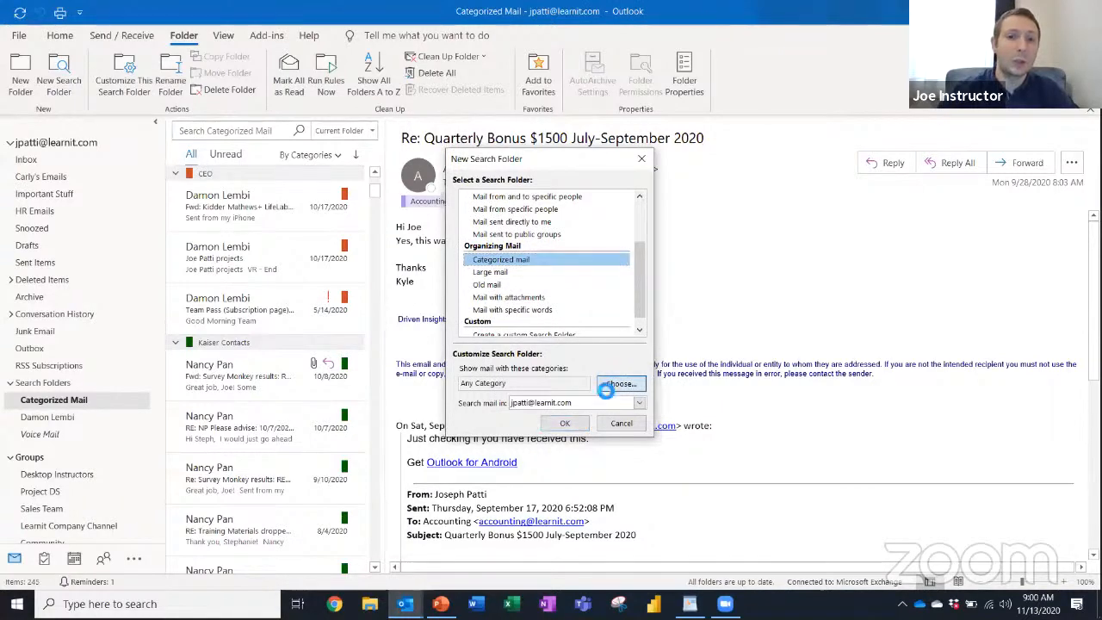
click(395, 337)
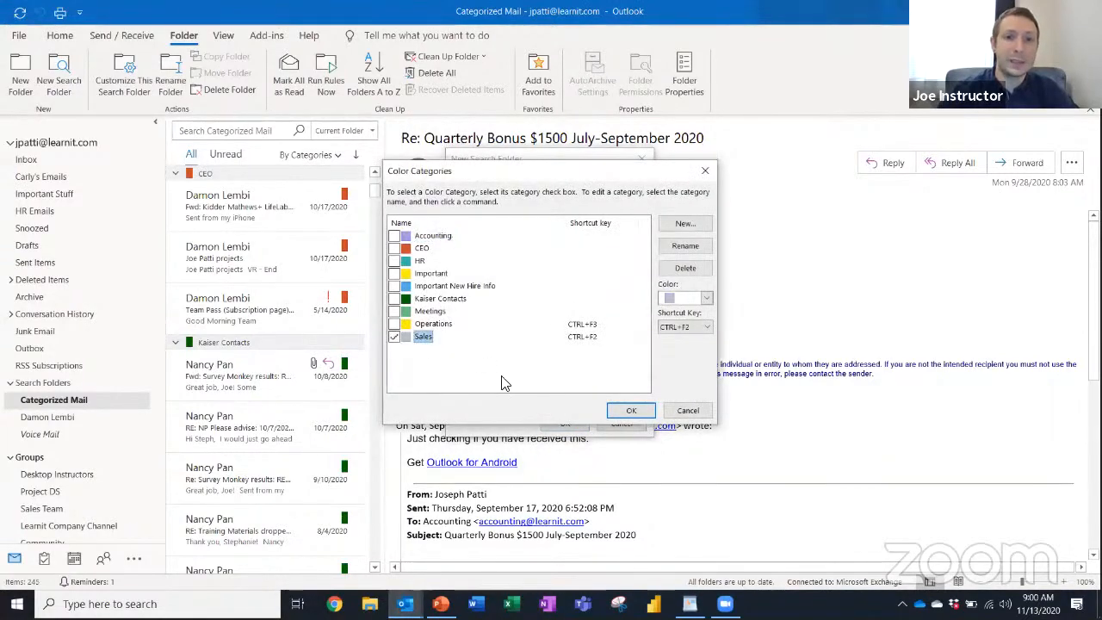
click(627, 410)
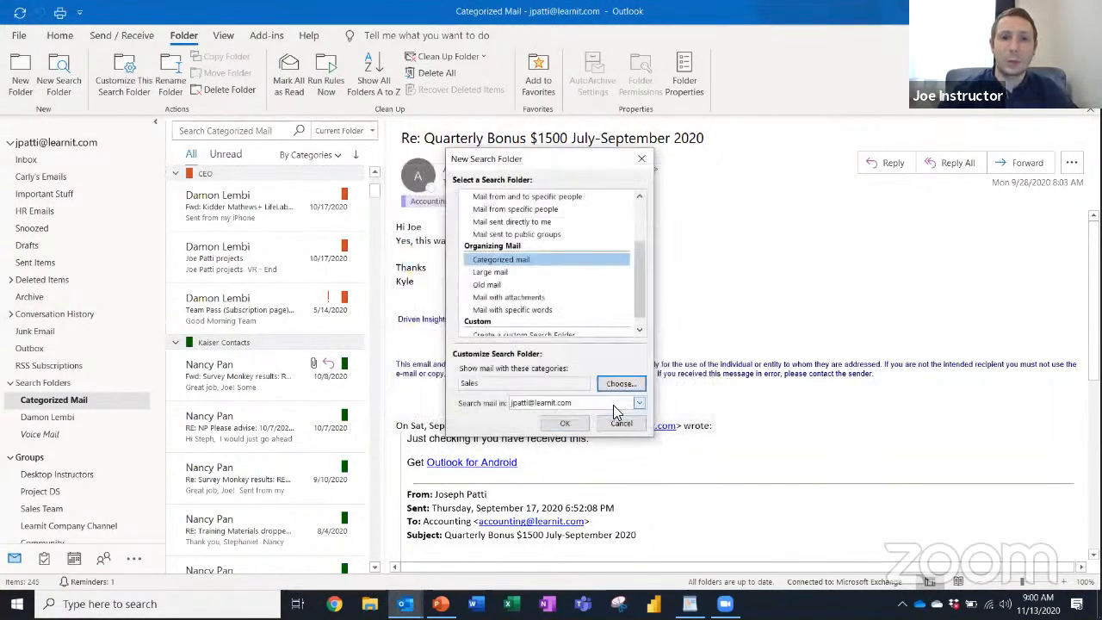
click(565, 424)
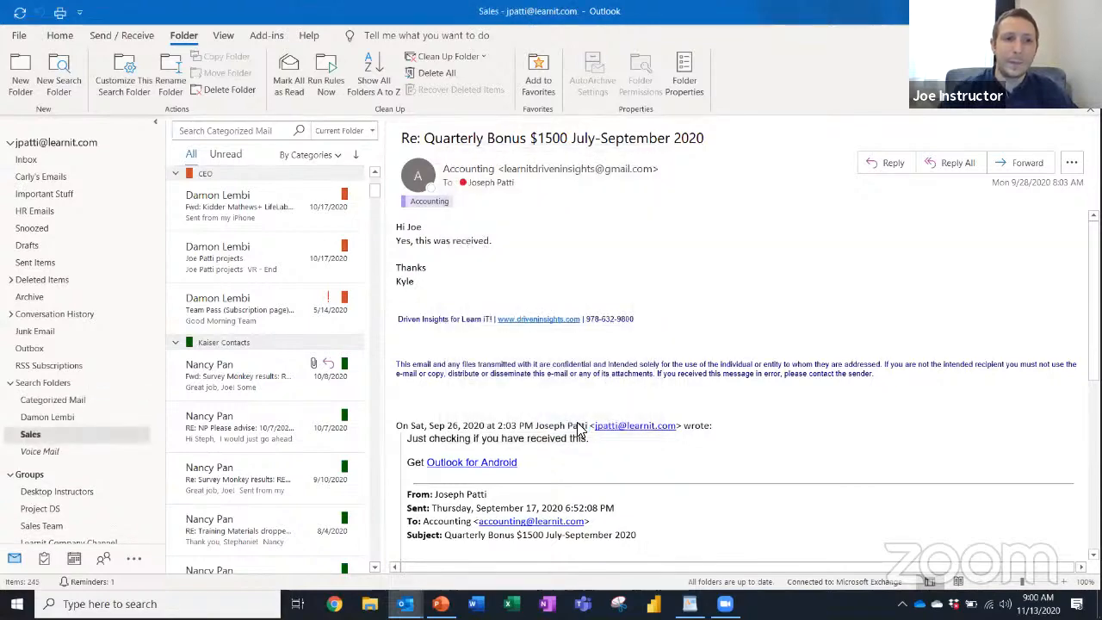
Look through the messages collected in the Sales search folder
click(31, 437)
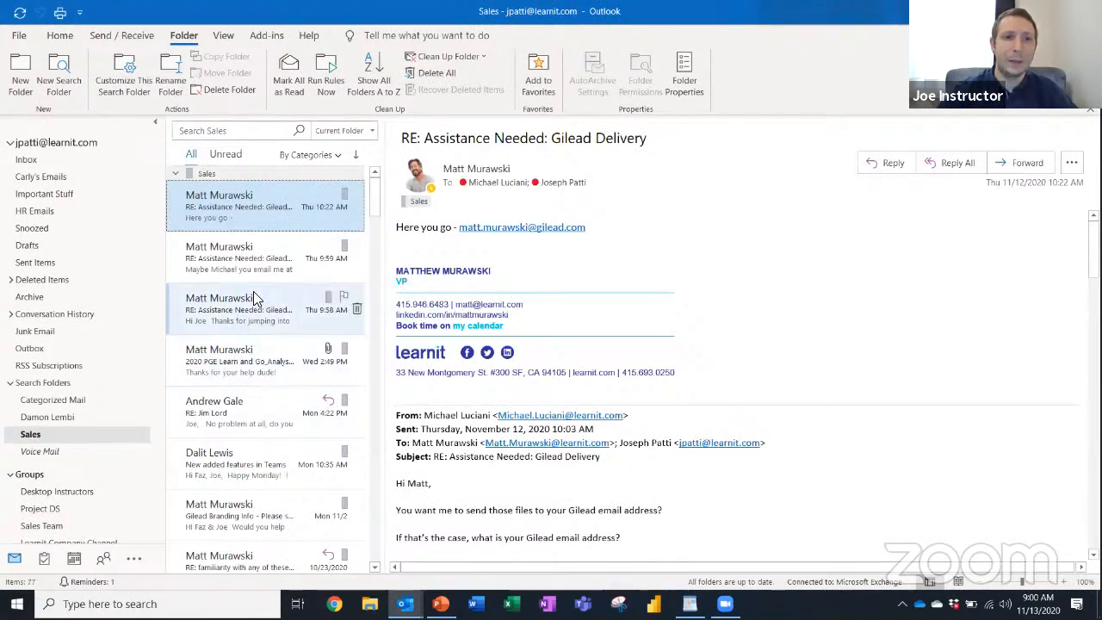
scroll(253, 296, down, 1)
scroll(255, 300, down, 8)
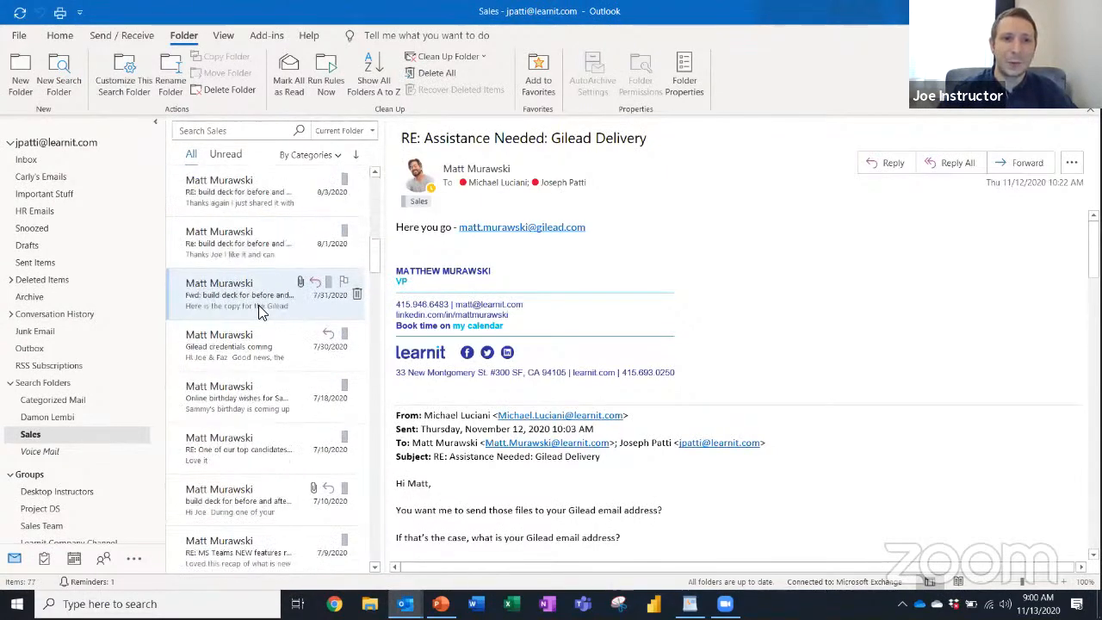
scroll(258, 305, up, 10)
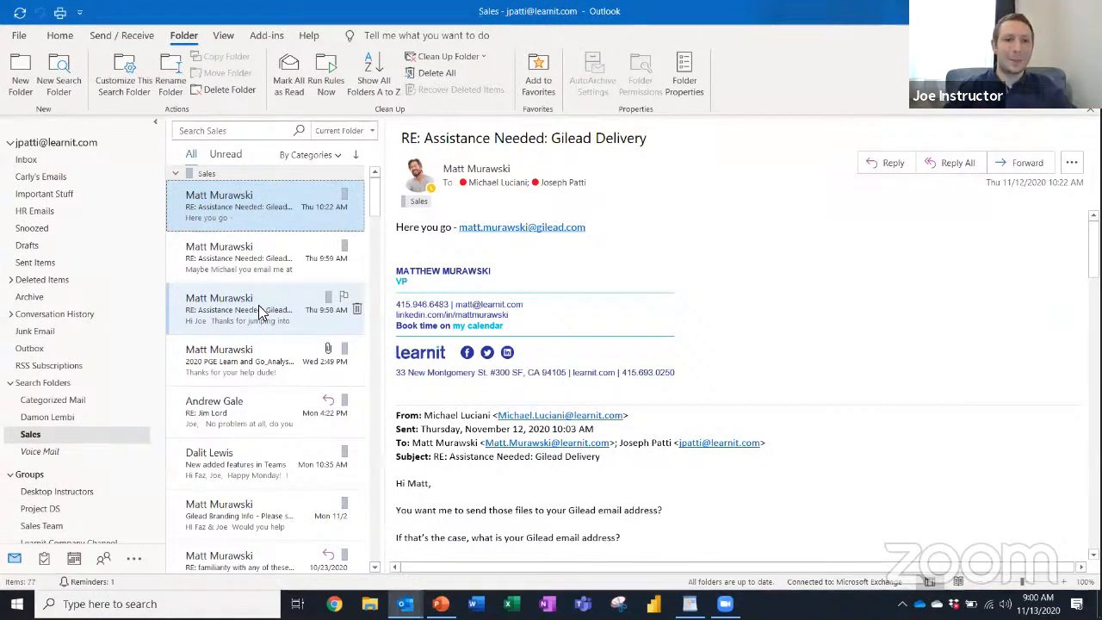
View the To-Do List in Tasks and return to the mail view
click(44, 558)
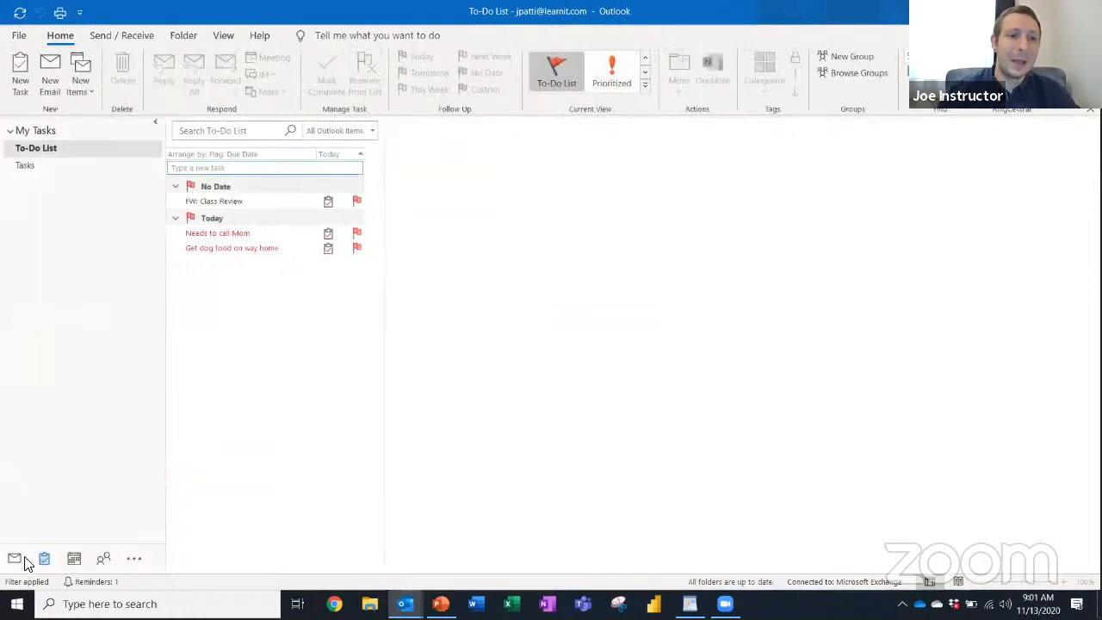
click(17, 559)
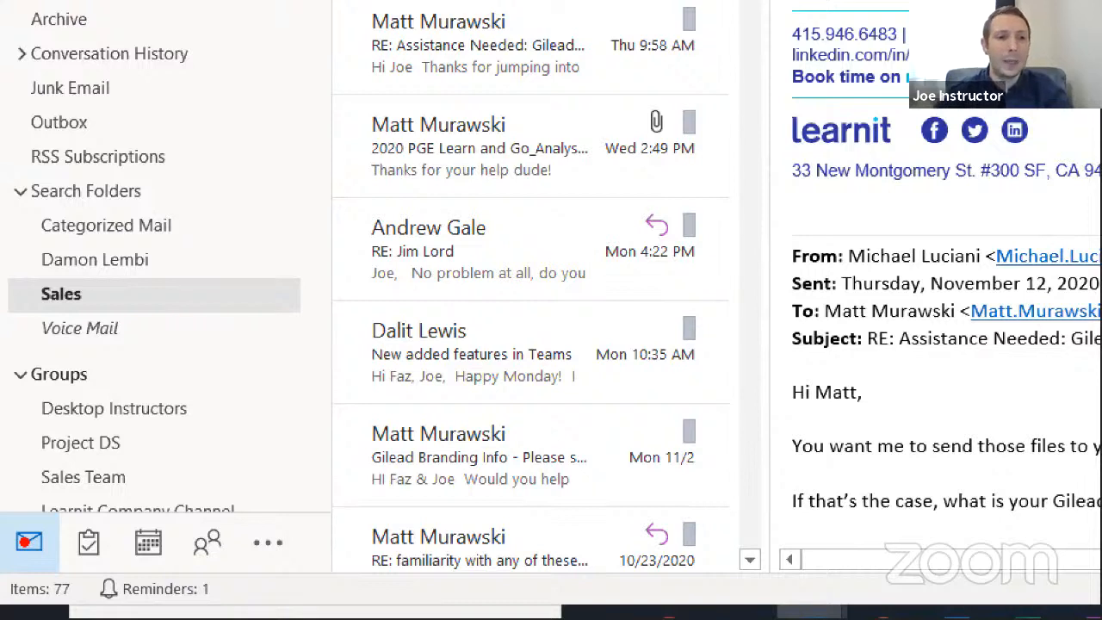
drag(23, 509, 22, 340)
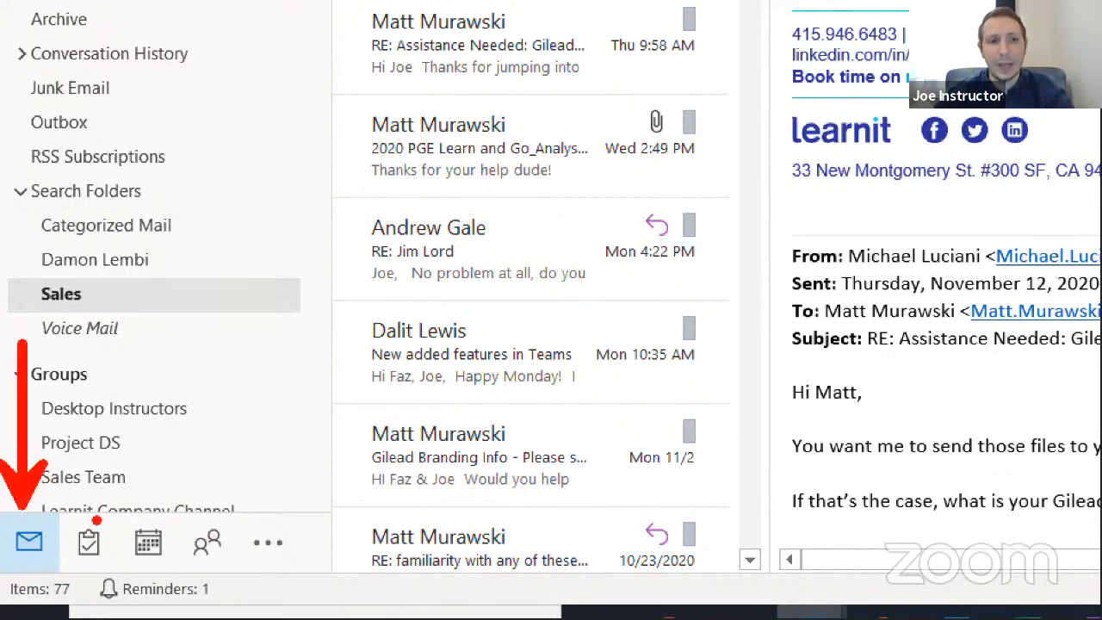
drag(90, 510, 90, 340)
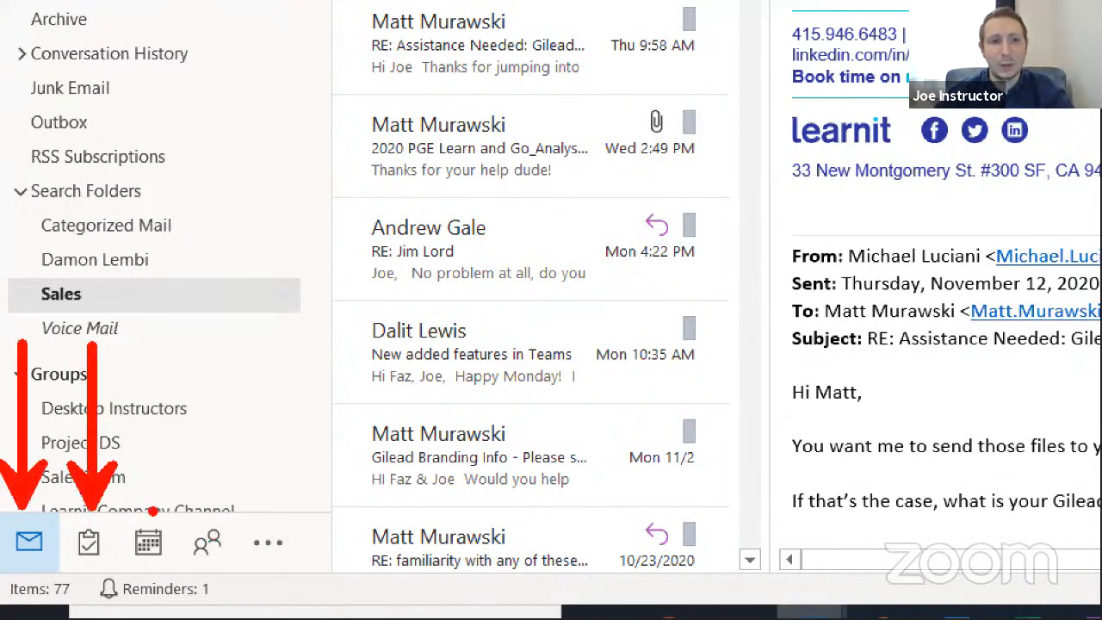
drag(149, 509, 148, 328)
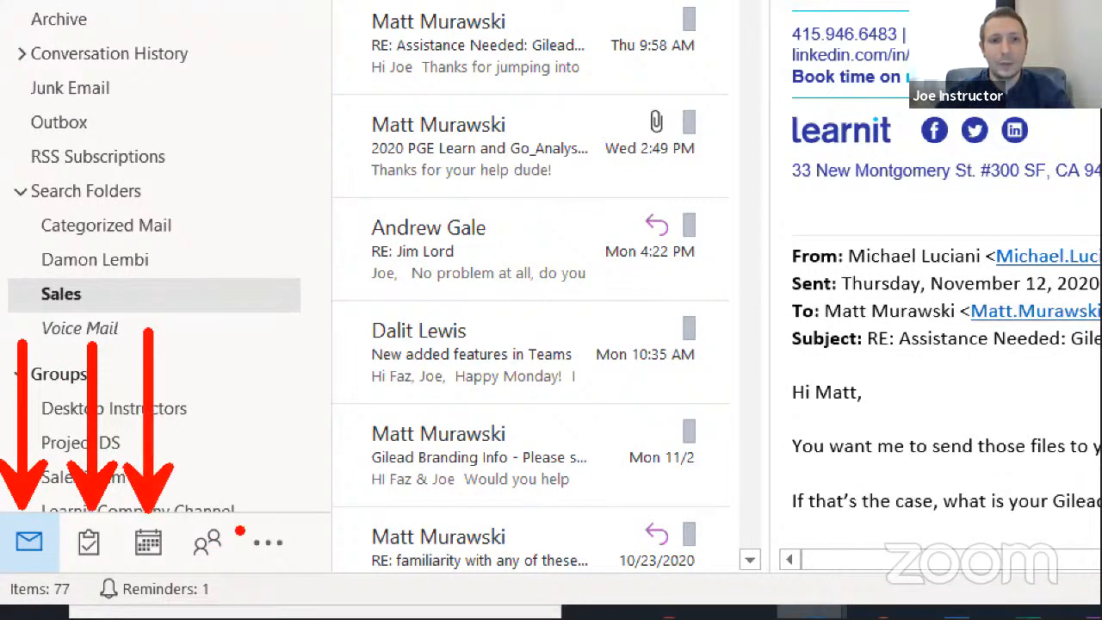
drag(205, 514, 205, 332)
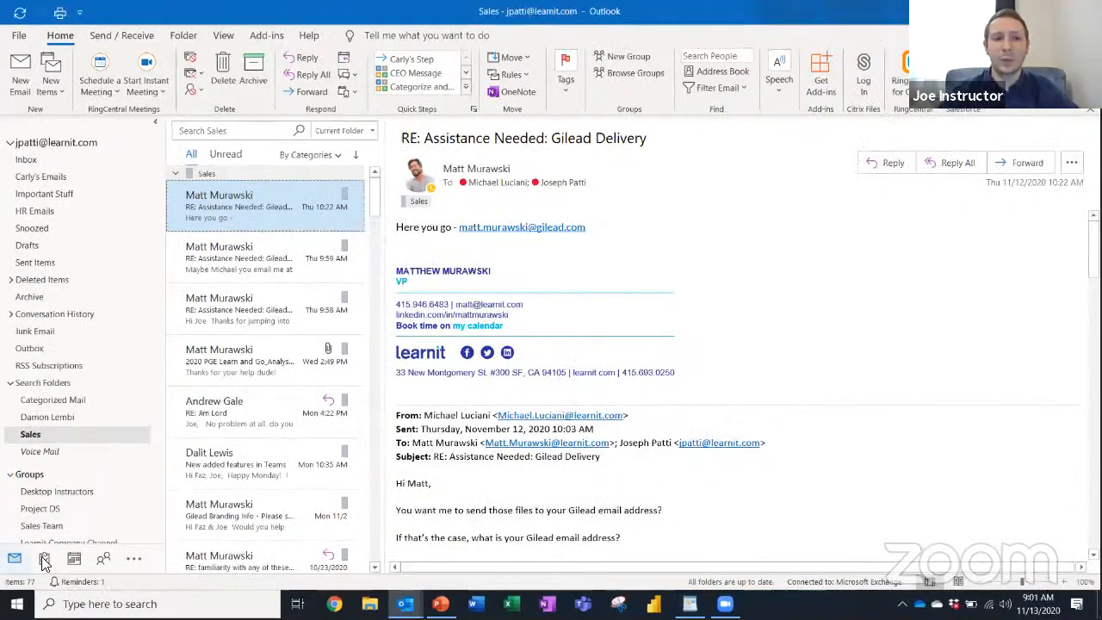
Compare the To-Do List with the full Tasks list, including its completed tasks, by switching between the two
mouse_move(88, 542)
click(45, 561)
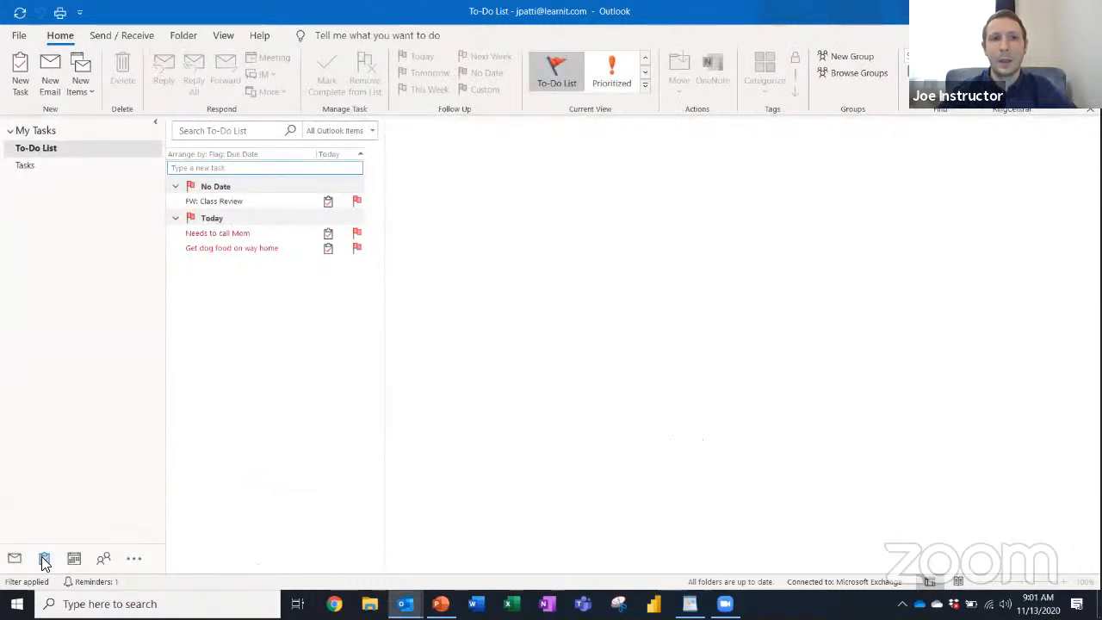
click(65, 169)
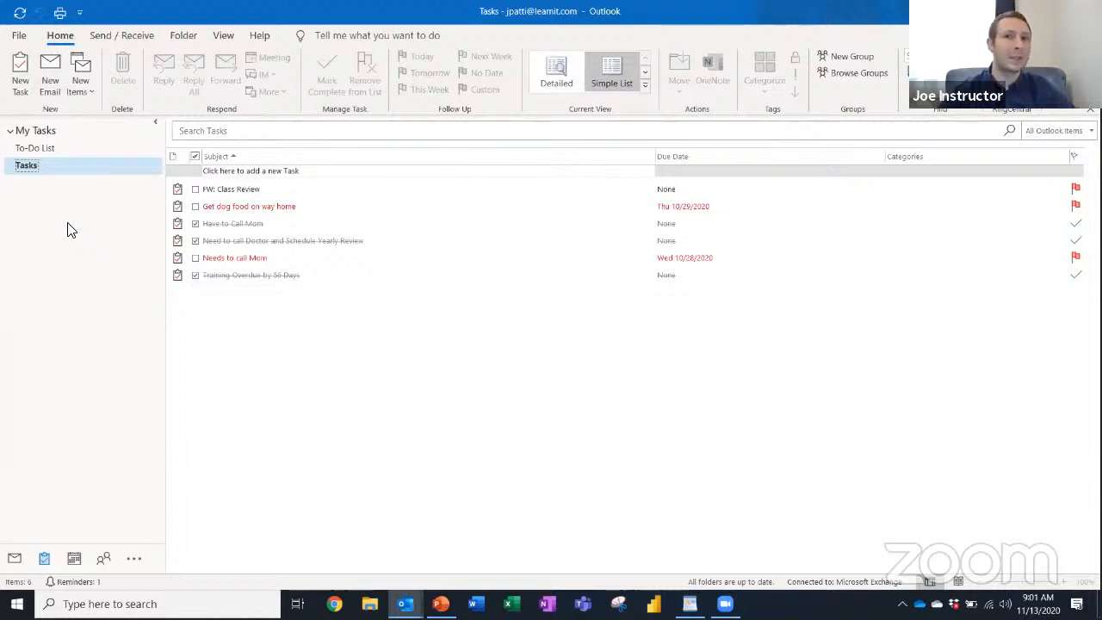
click(72, 148)
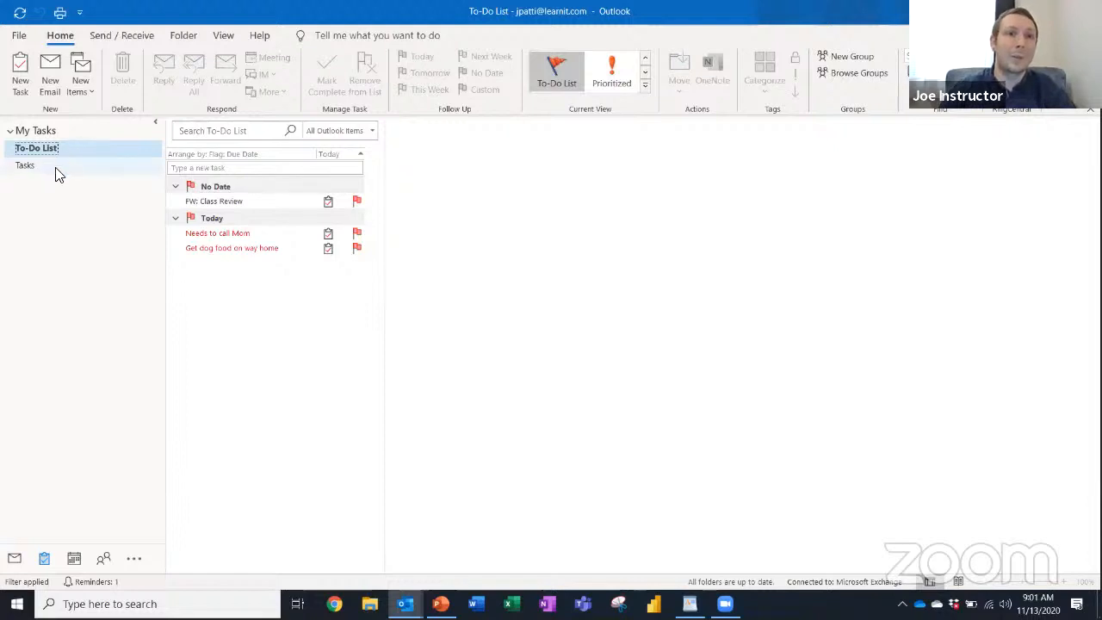
click(55, 168)
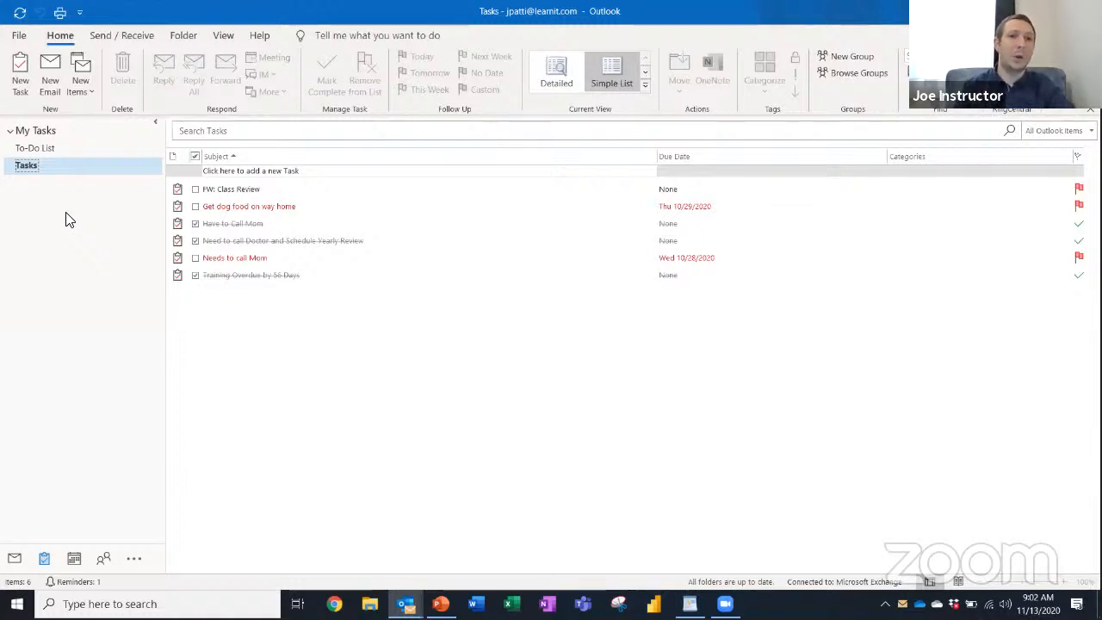
Return to the mail Inbox and create a new task from the Zoom Photo message
click(15, 558)
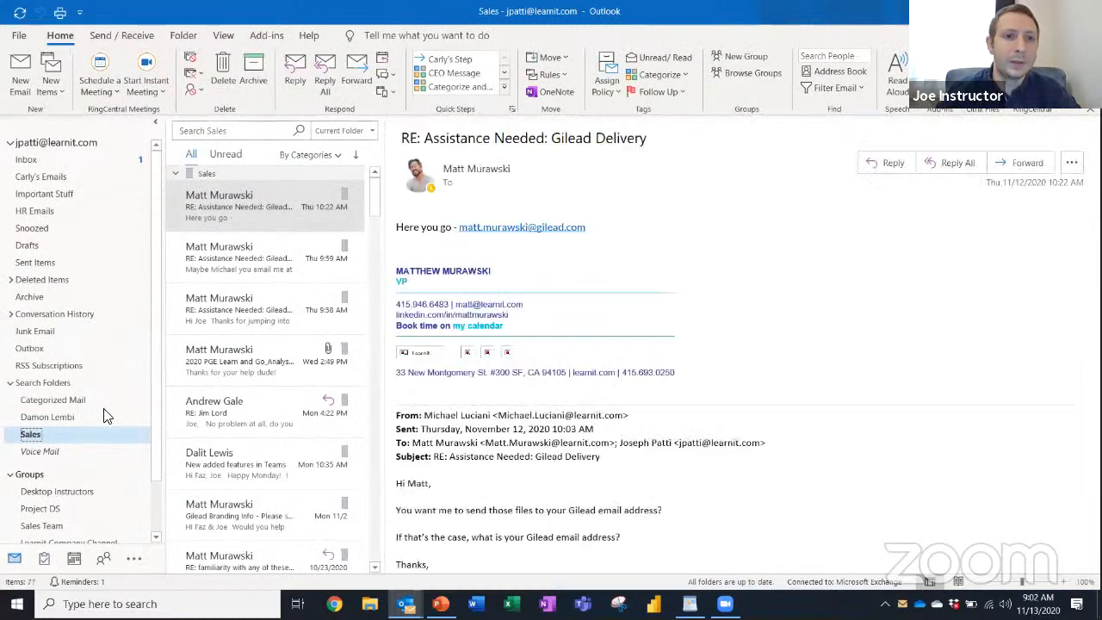
click(137, 158)
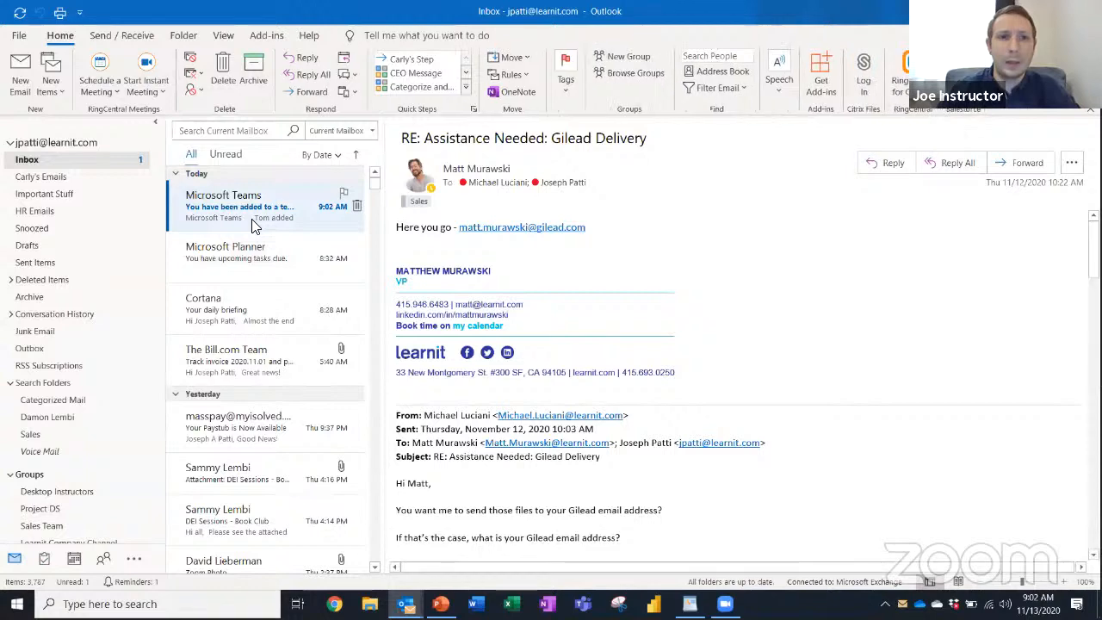
scroll(254, 233, down, 5)
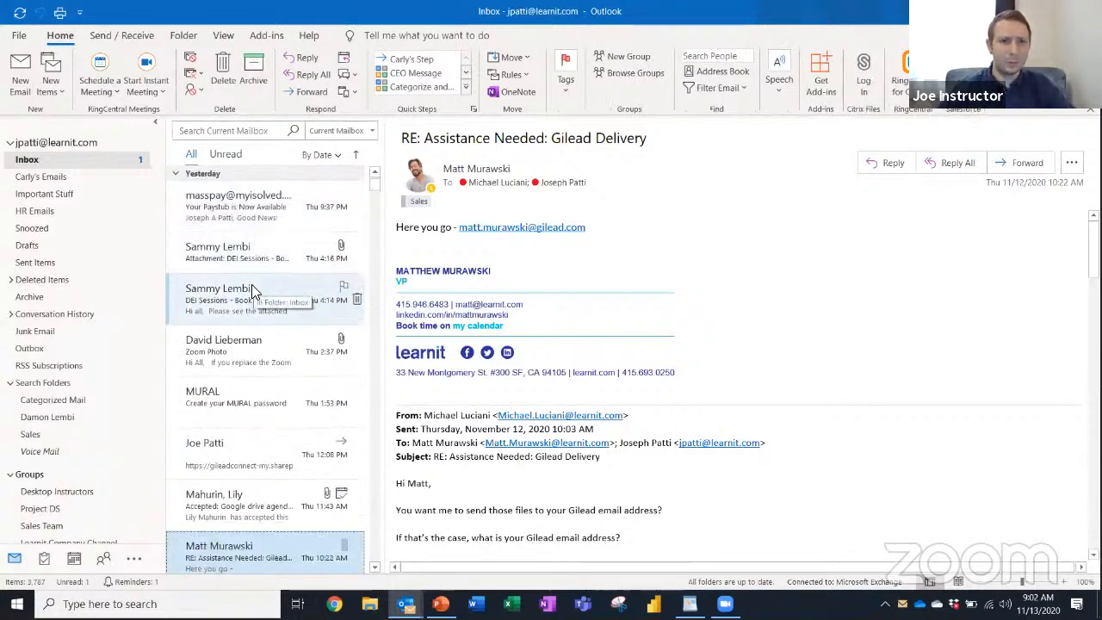
click(248, 345)
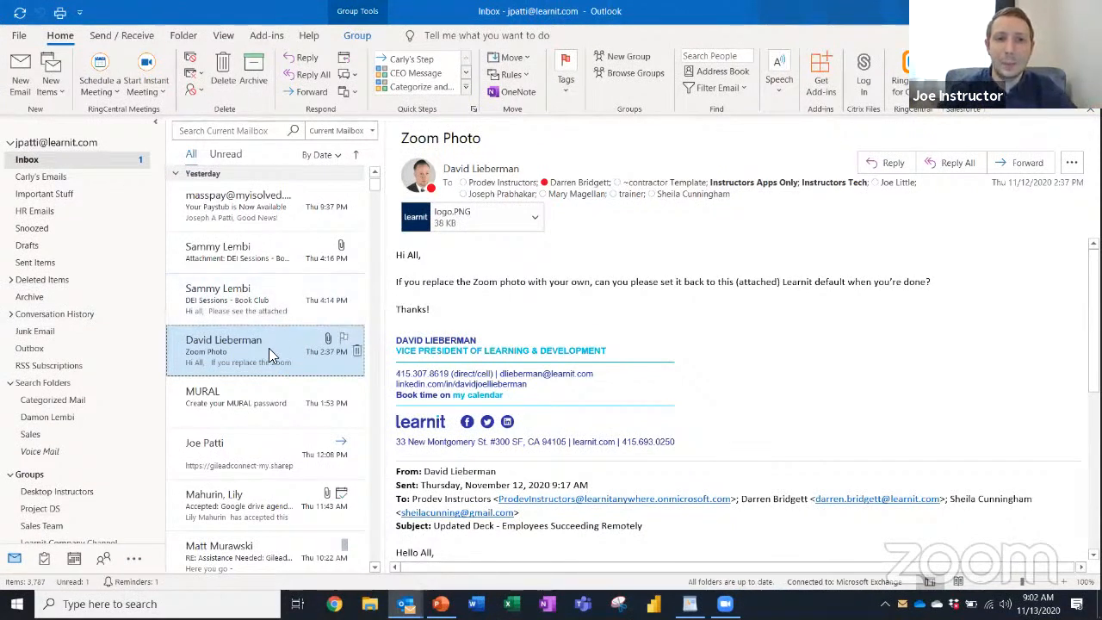
drag(279, 344, 41, 568)
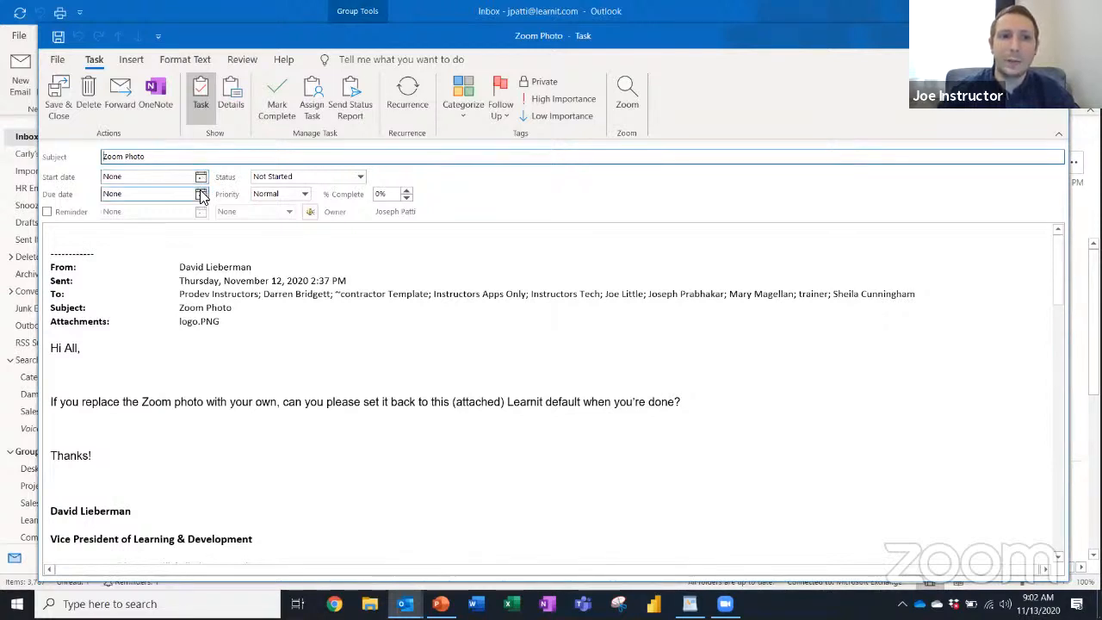
Set the Zoom Photo task's status to In Progress and its priority to Low
click(360, 176)
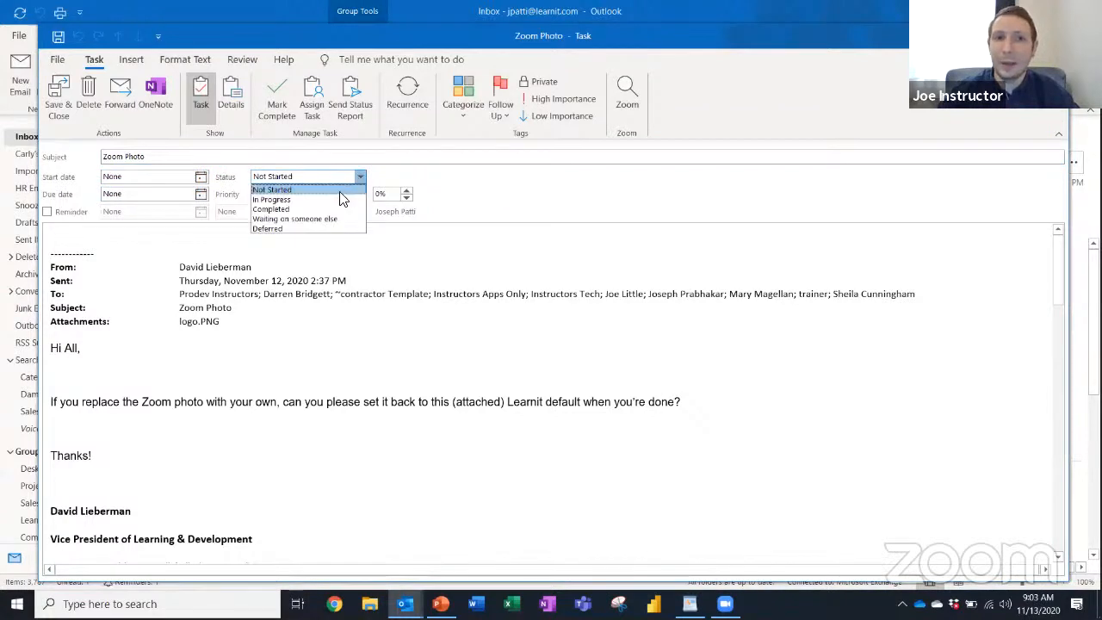
click(330, 200)
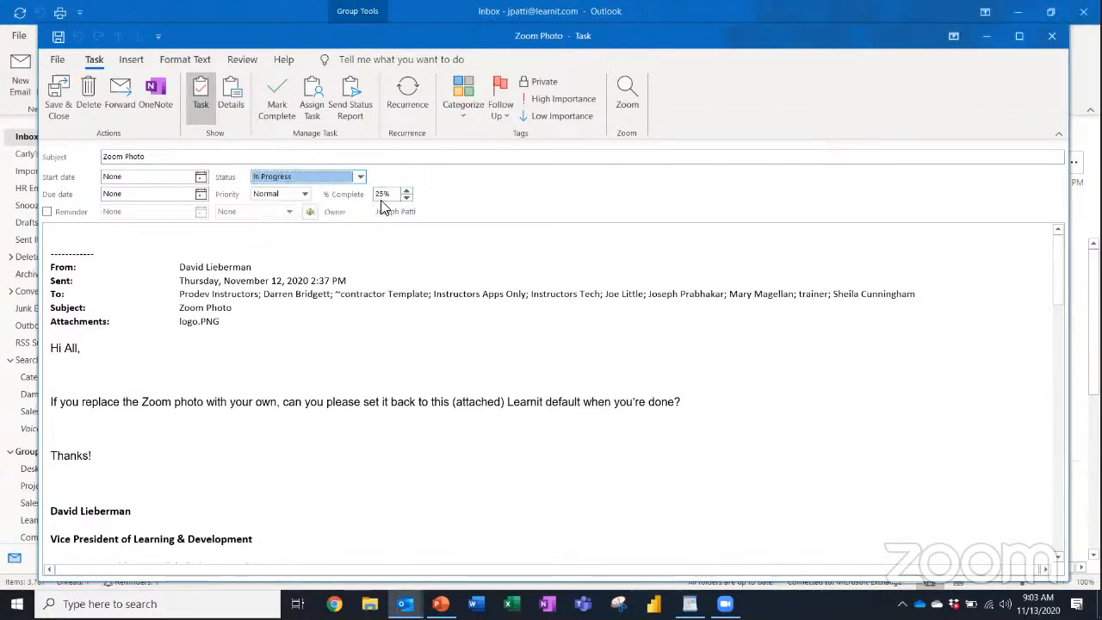
click(304, 193)
click(283, 207)
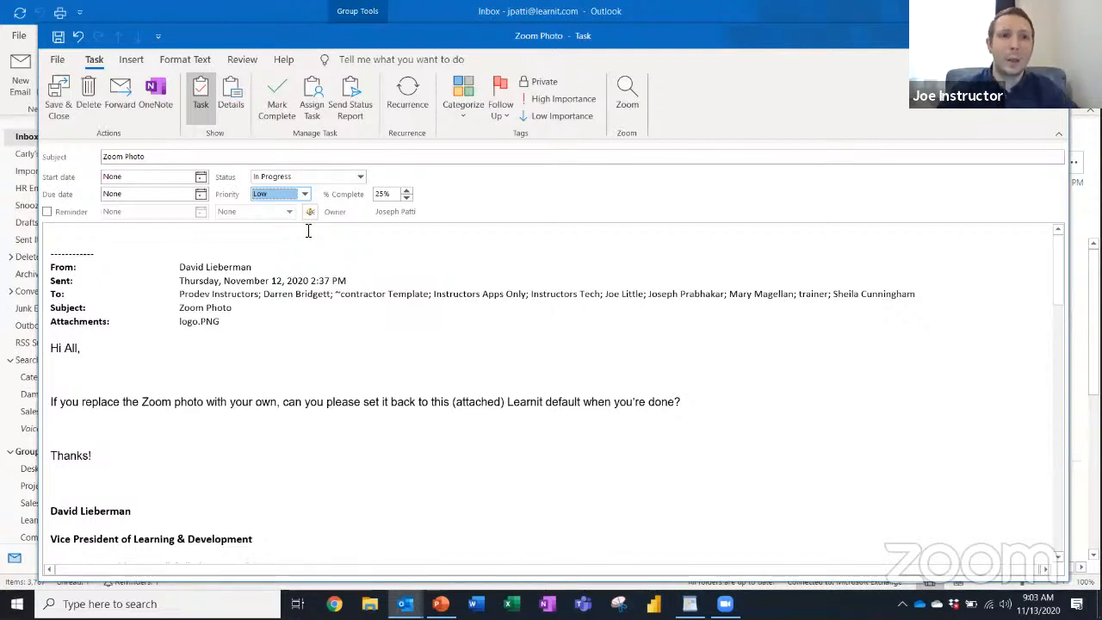
Turn on the Zoom Photo task's reminder, save and close the task, and dismiss the "Grab lunch in between class" reminder
click(48, 212)
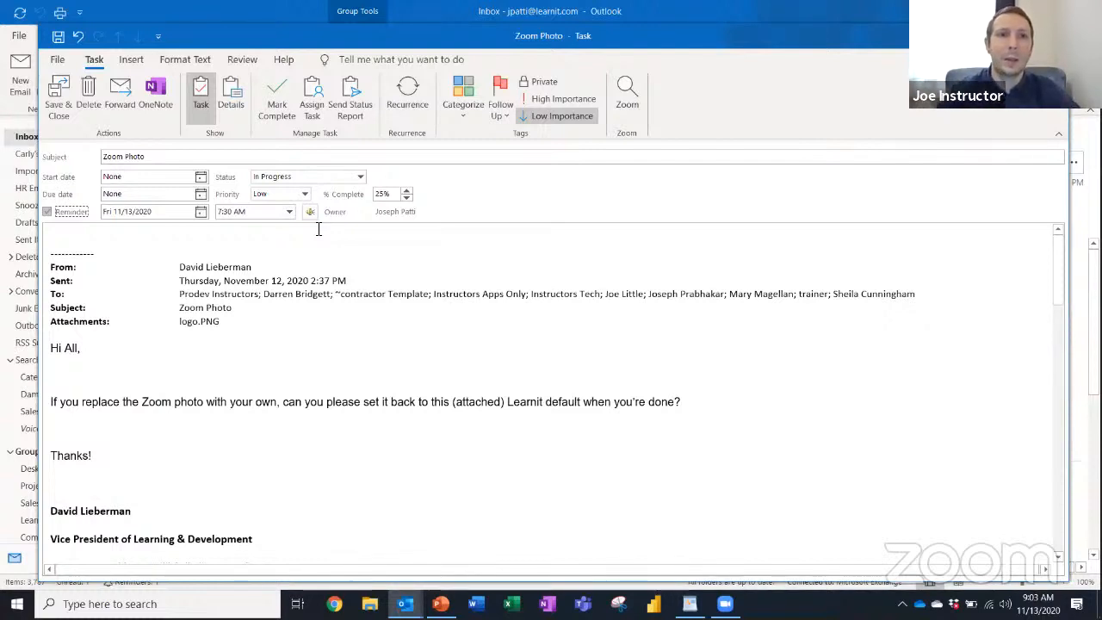
click(53, 95)
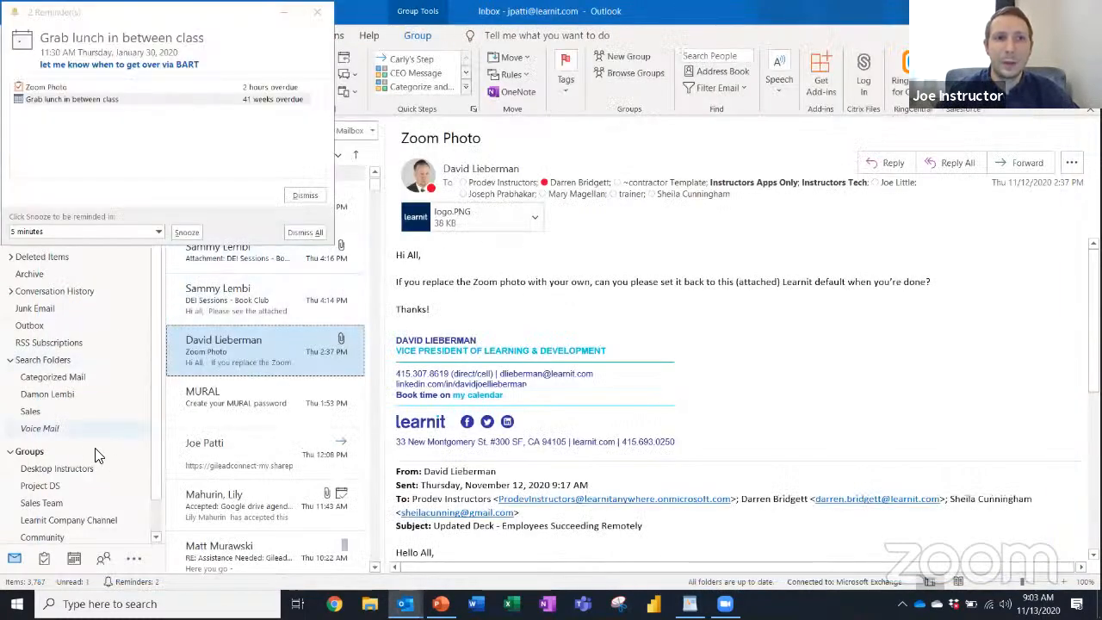
click(302, 198)
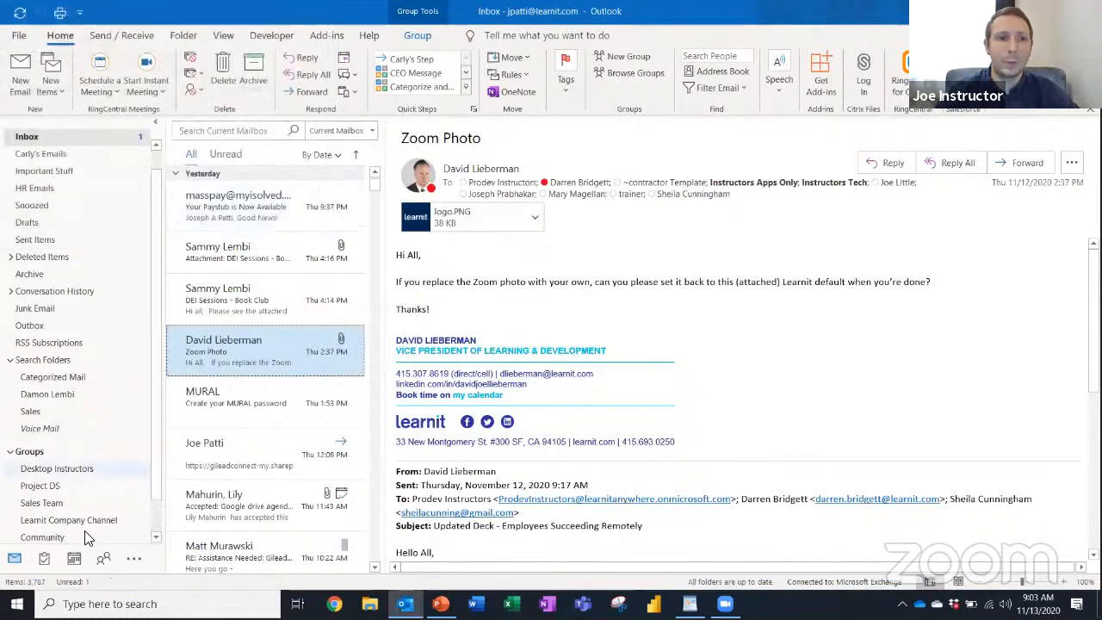
Check the Zoom Photo task in the Tasks list and view its details in the To-Do List
click(50, 559)
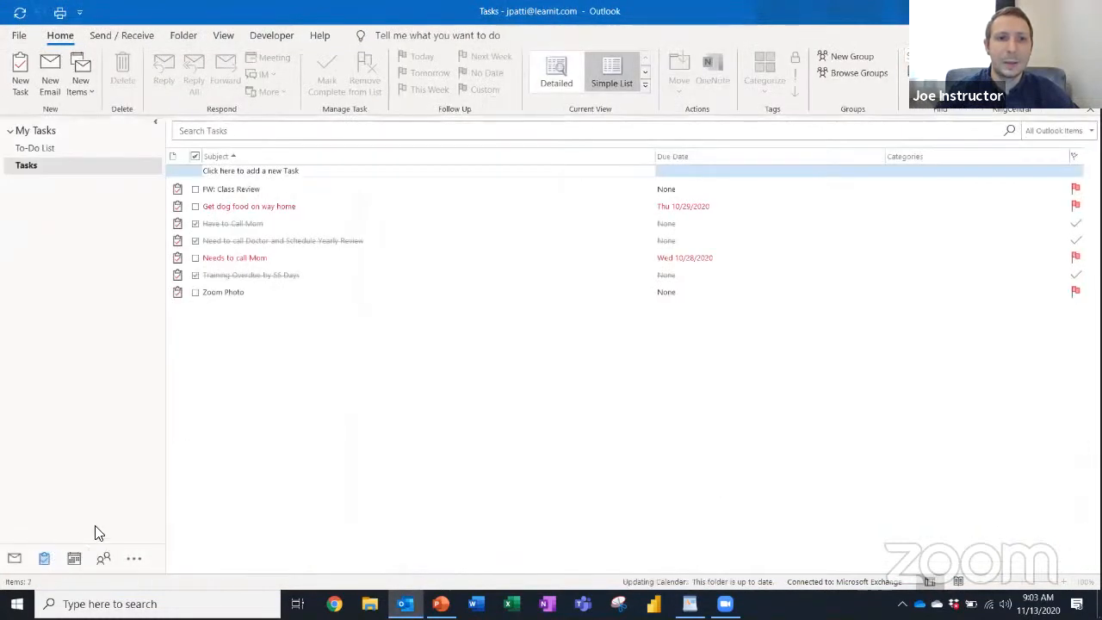
click(69, 148)
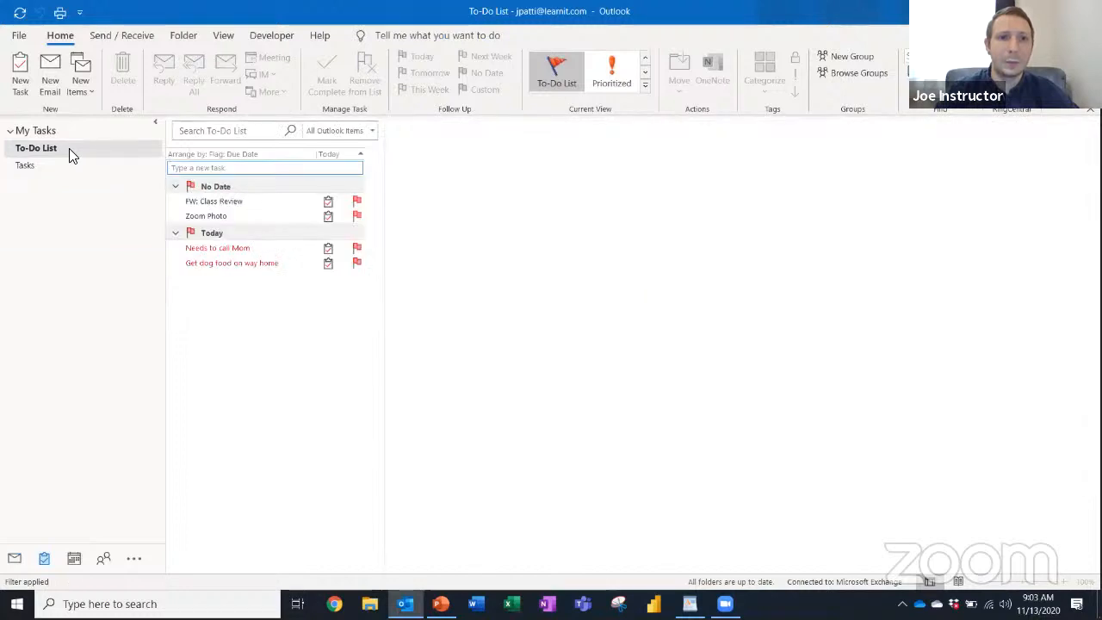
click(217, 216)
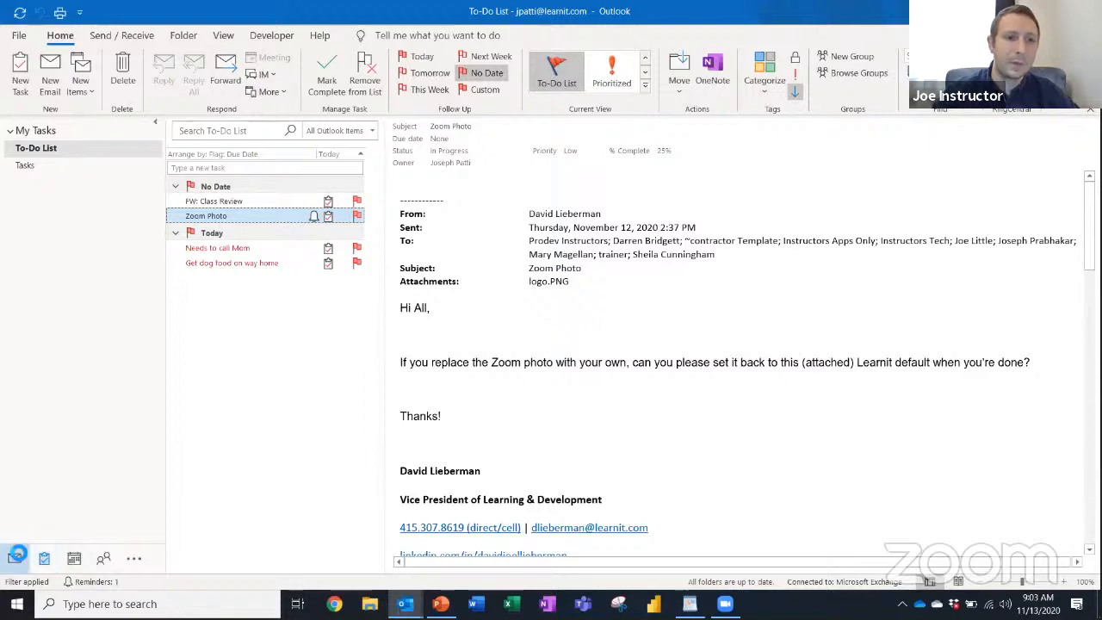
Return to the Inbox and start a task from the 9:58 AM "RE: Assistance Needed: Gilead Delivery" message
click(13, 558)
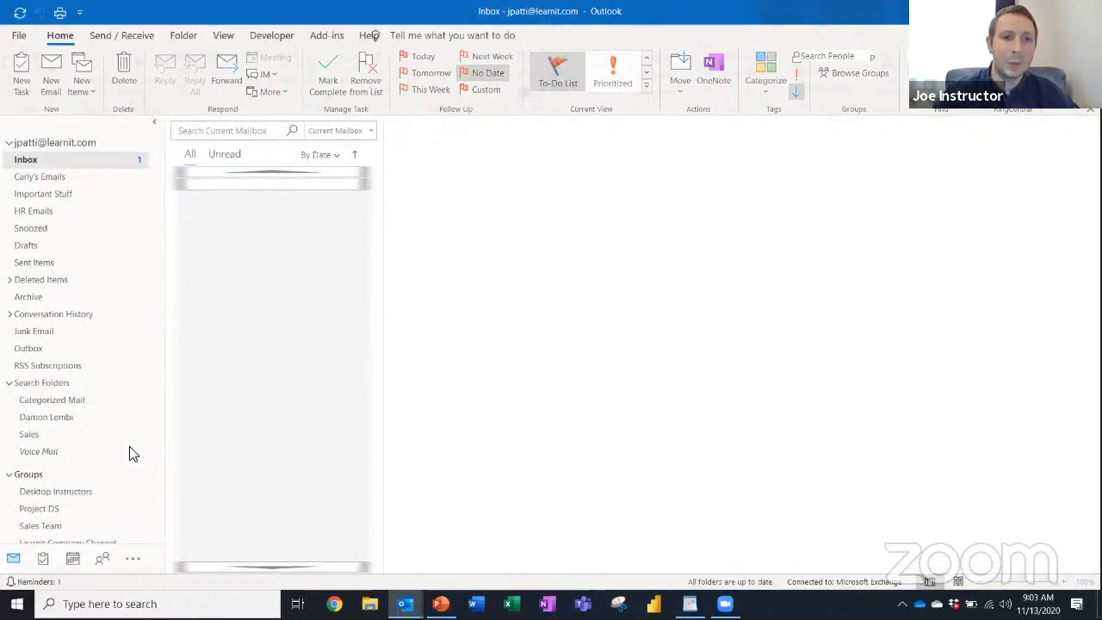
scroll(265, 414, down, 2)
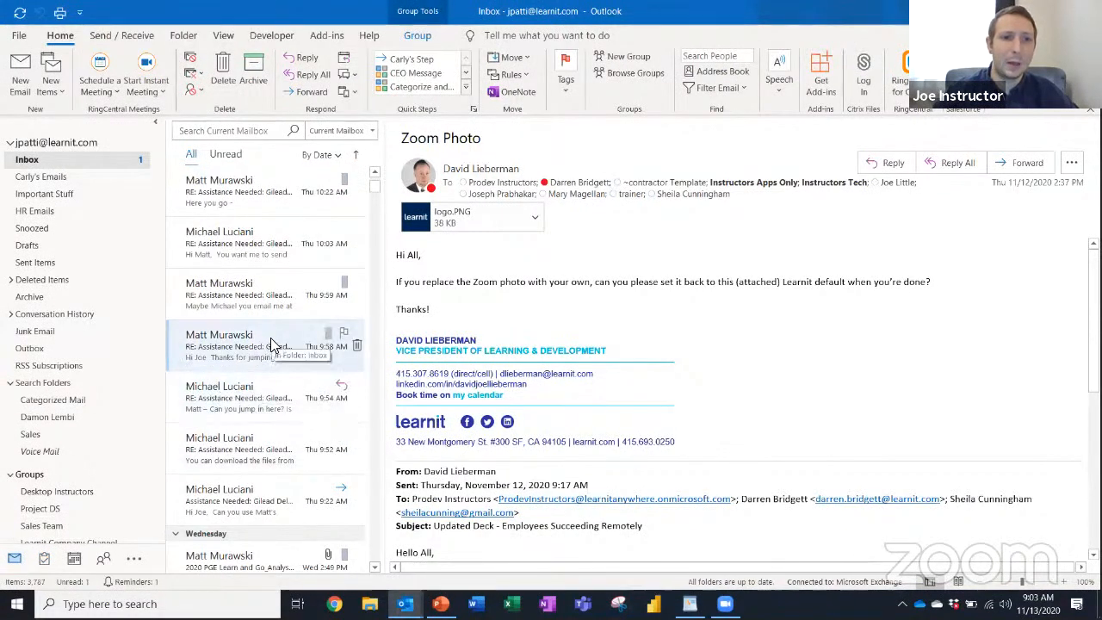
drag(275, 343, 46, 562)
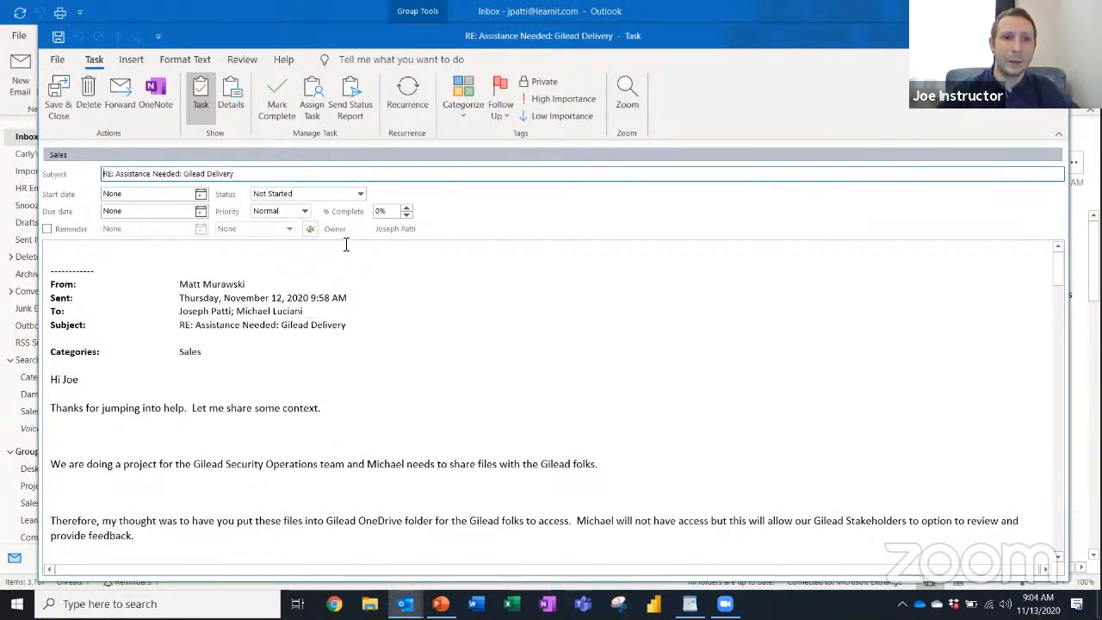
Try assigning the Gilead Delivery task by entering a colleague's name as recipient, and close the task without sending it
click(319, 117)
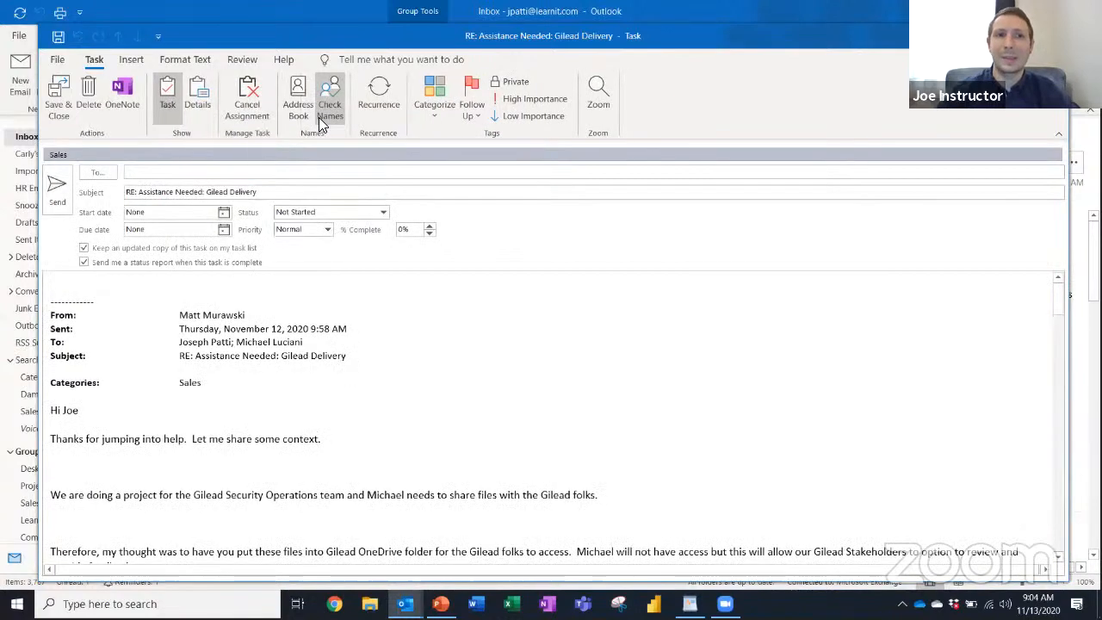
click(310, 173)
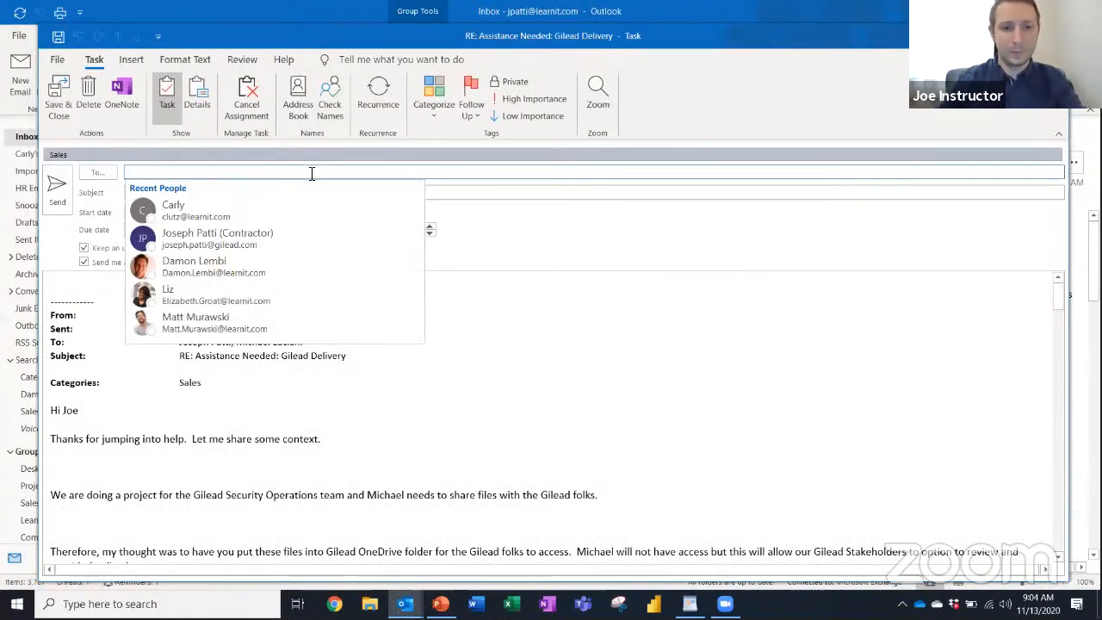
text(Carly)
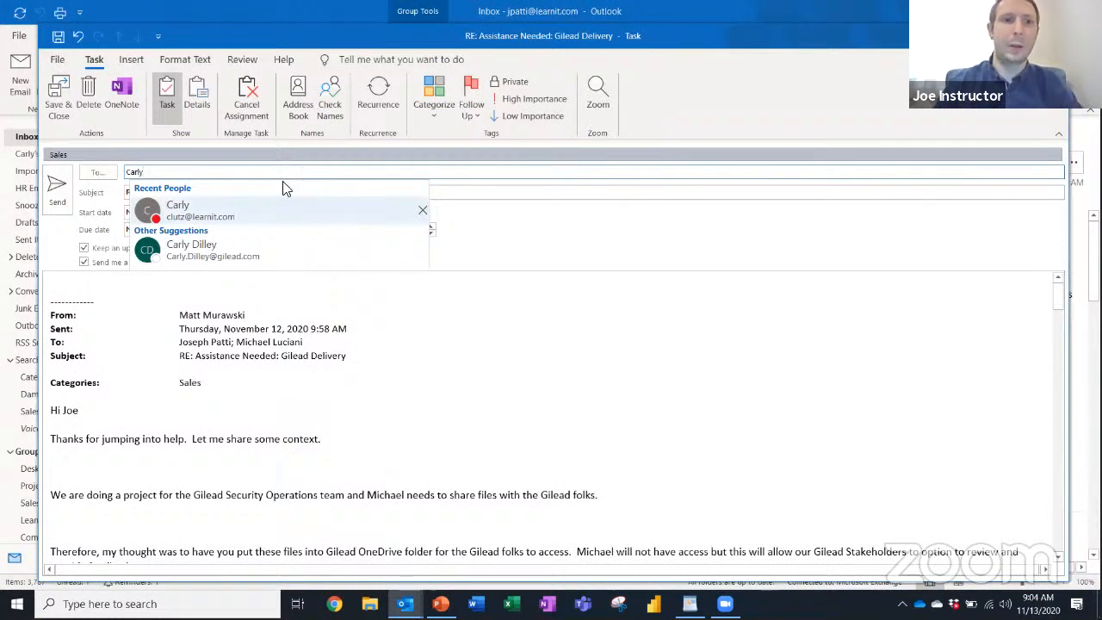
click(270, 208)
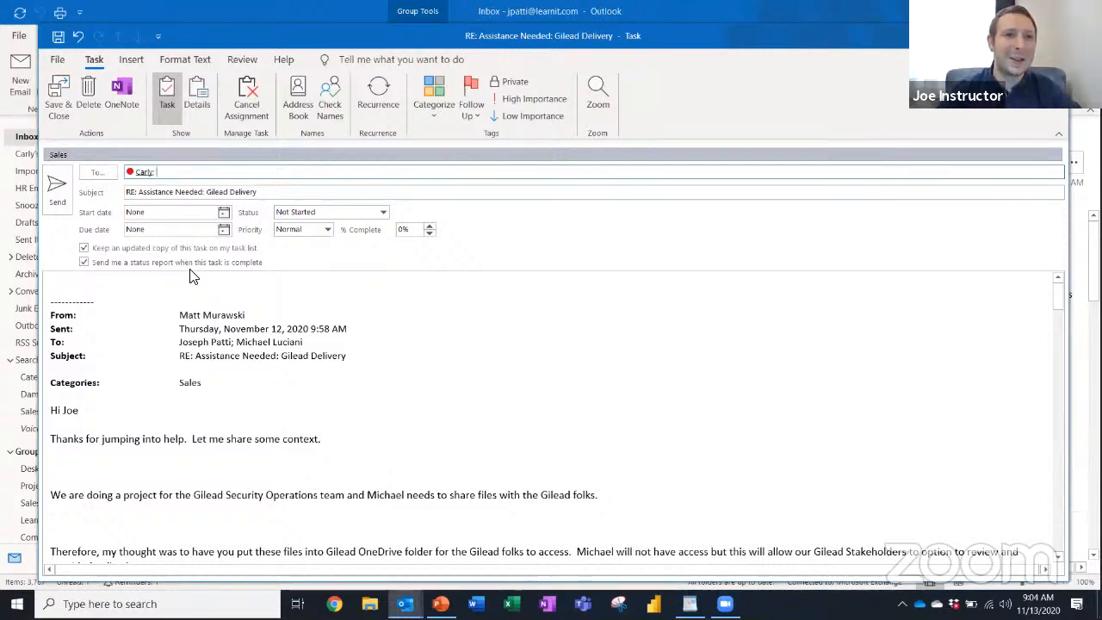
click(1018, 141)
click(558, 342)
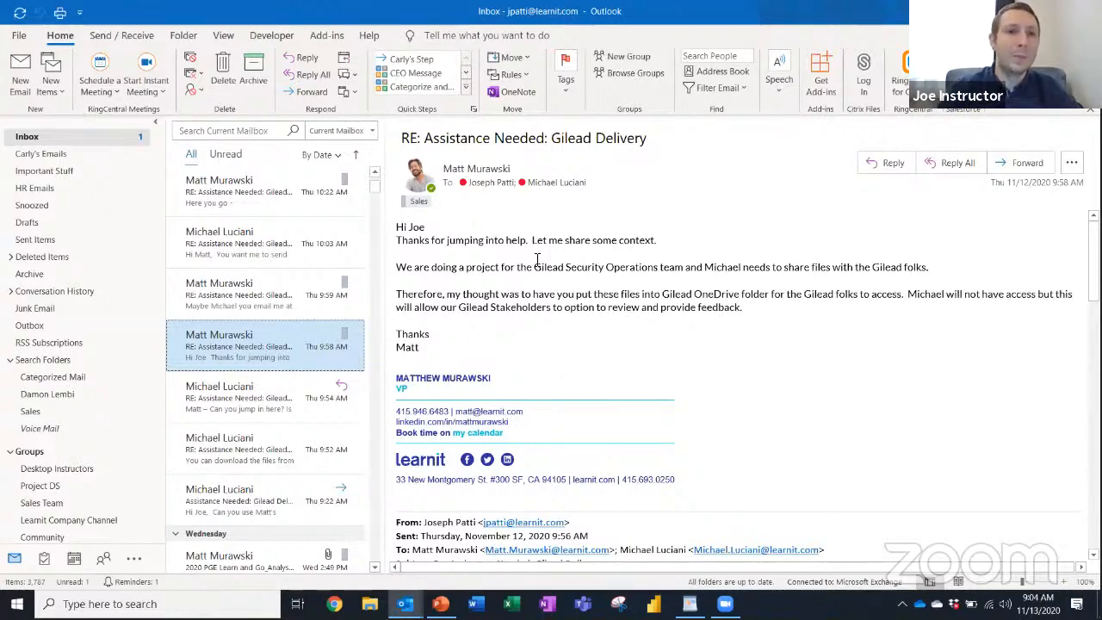
Read the Microsoft Planner message about upcoming tasks and look through the Inbox messages
scroll(283, 241, up, 10)
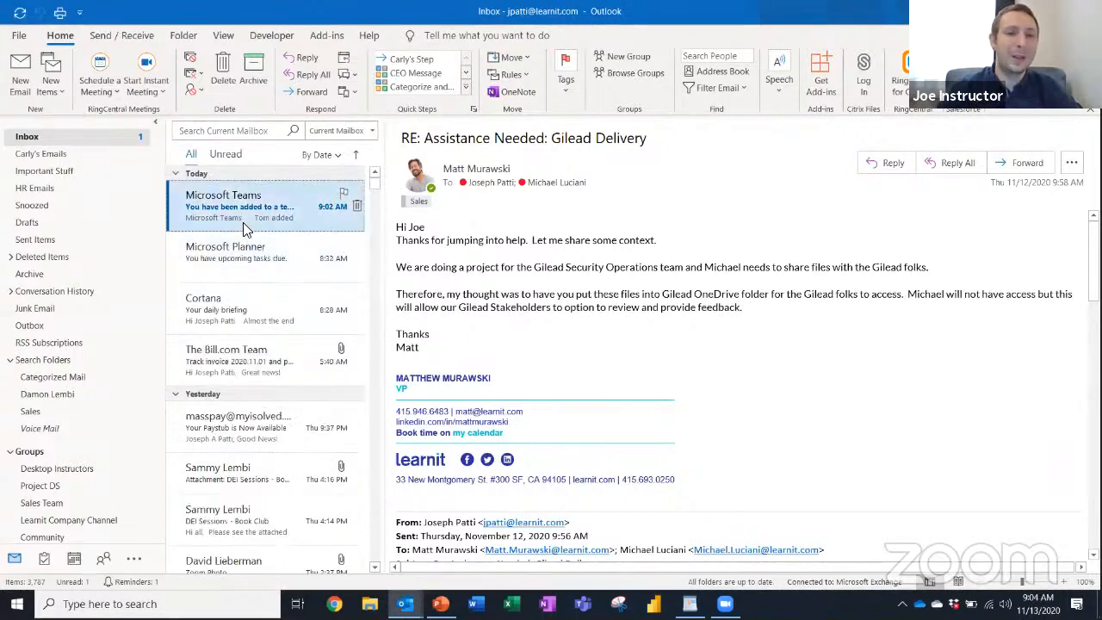
click(246, 252)
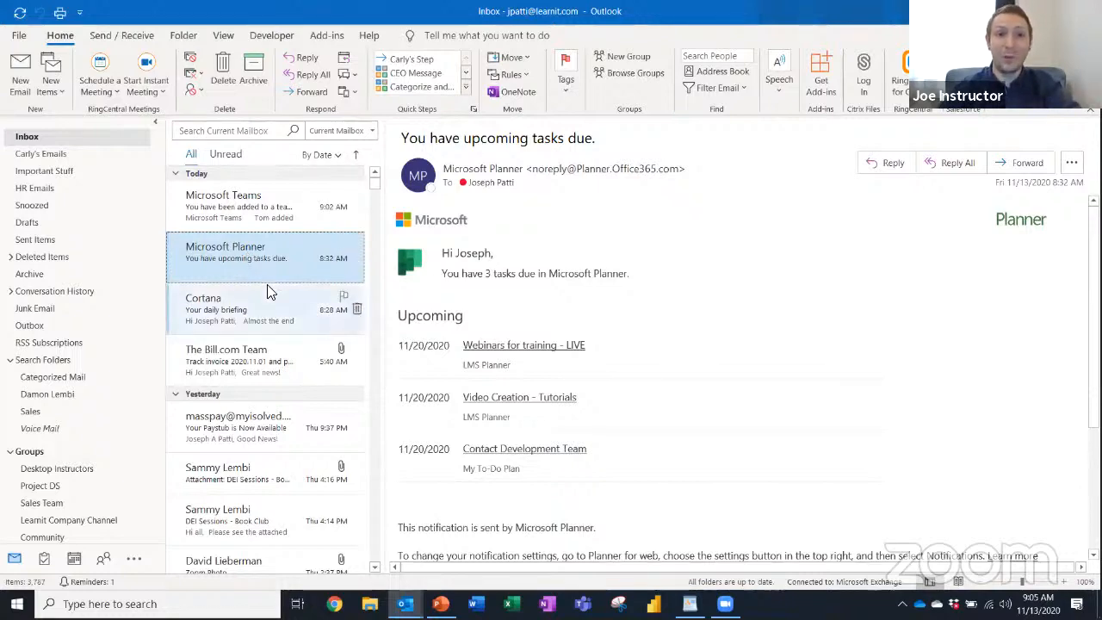
scroll(267, 284, down, 6)
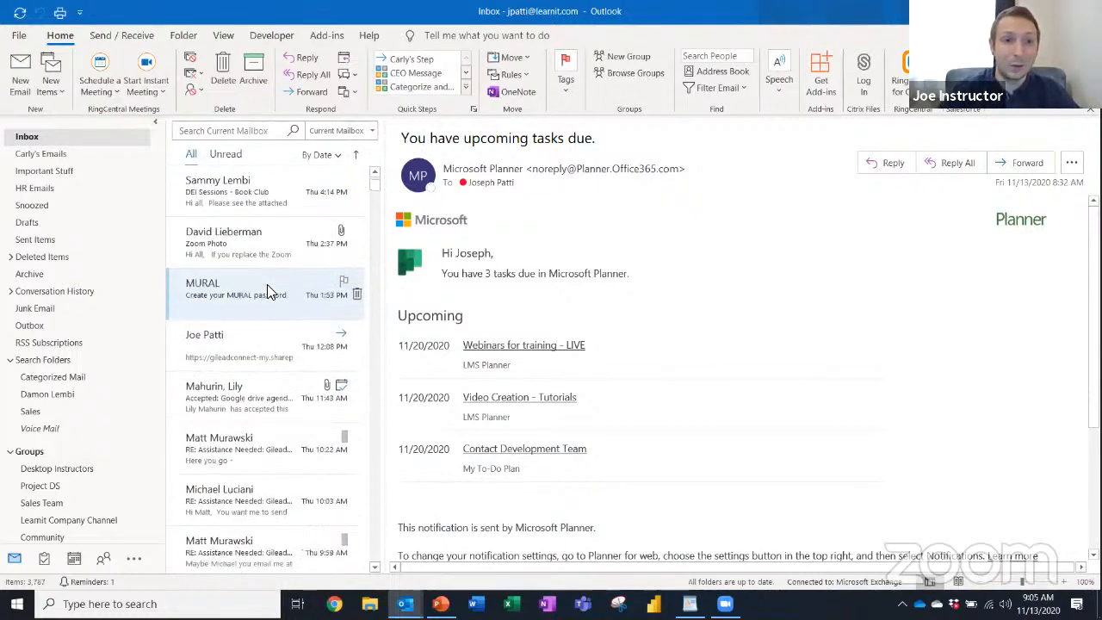
scroll(267, 292, down, 4)
scroll(267, 291, up, 10)
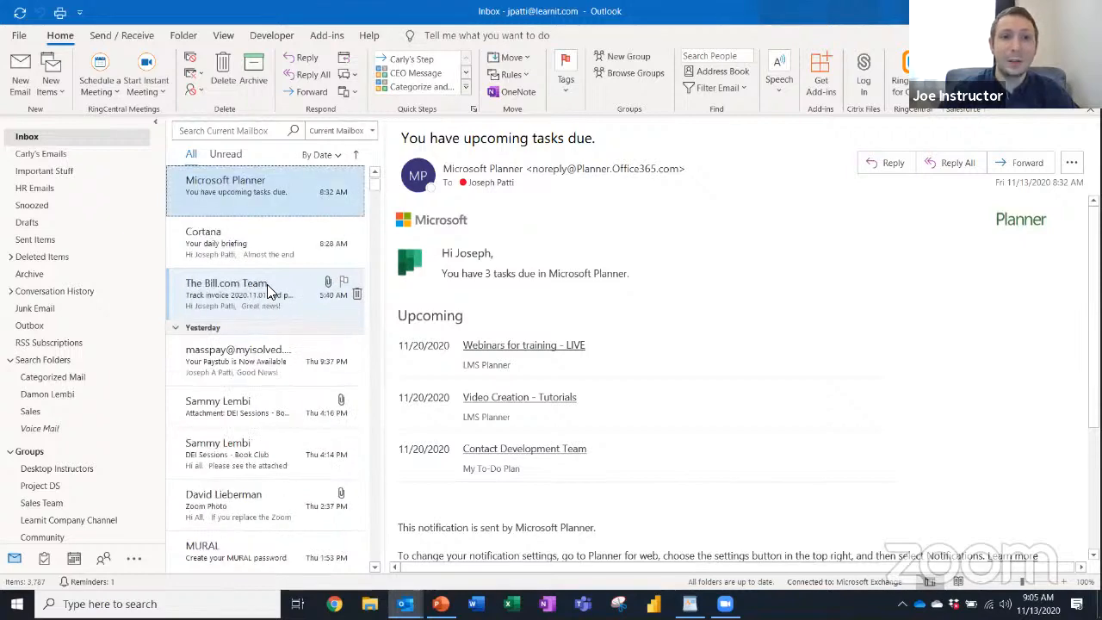
scroll(267, 291, up, 1)
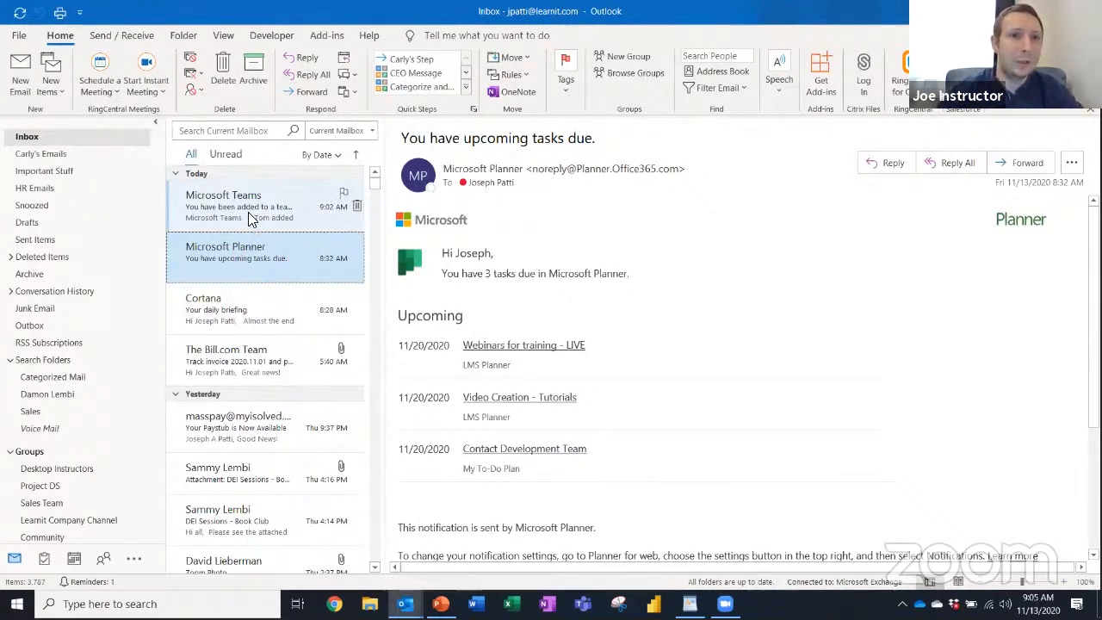
Add a conditional formatting rule named CEO to the Inbox view settings
click(222, 38)
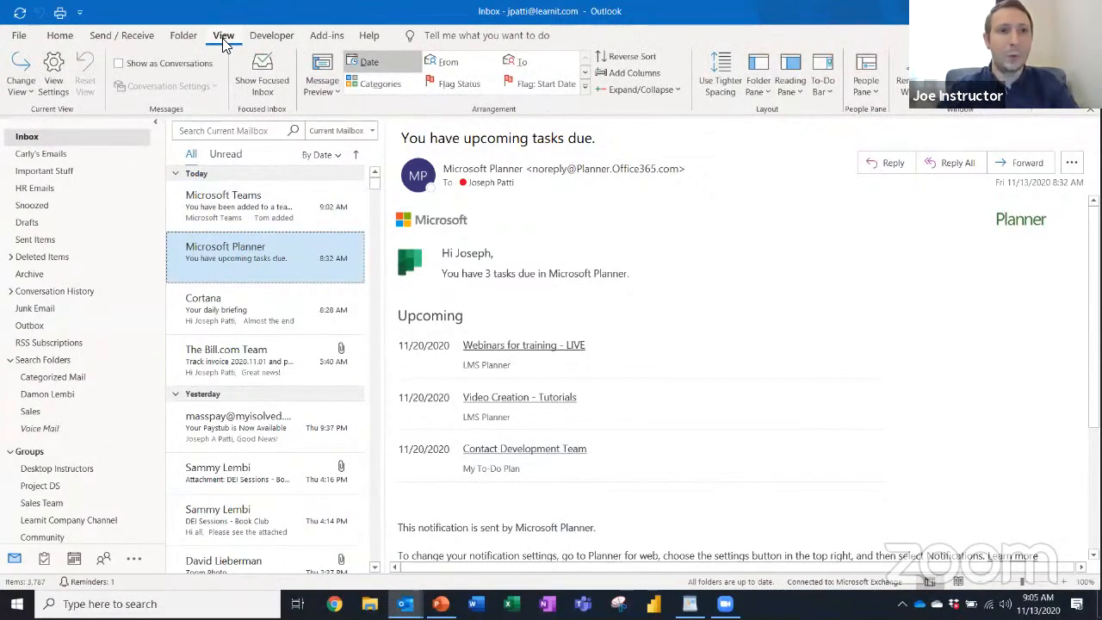
click(61, 69)
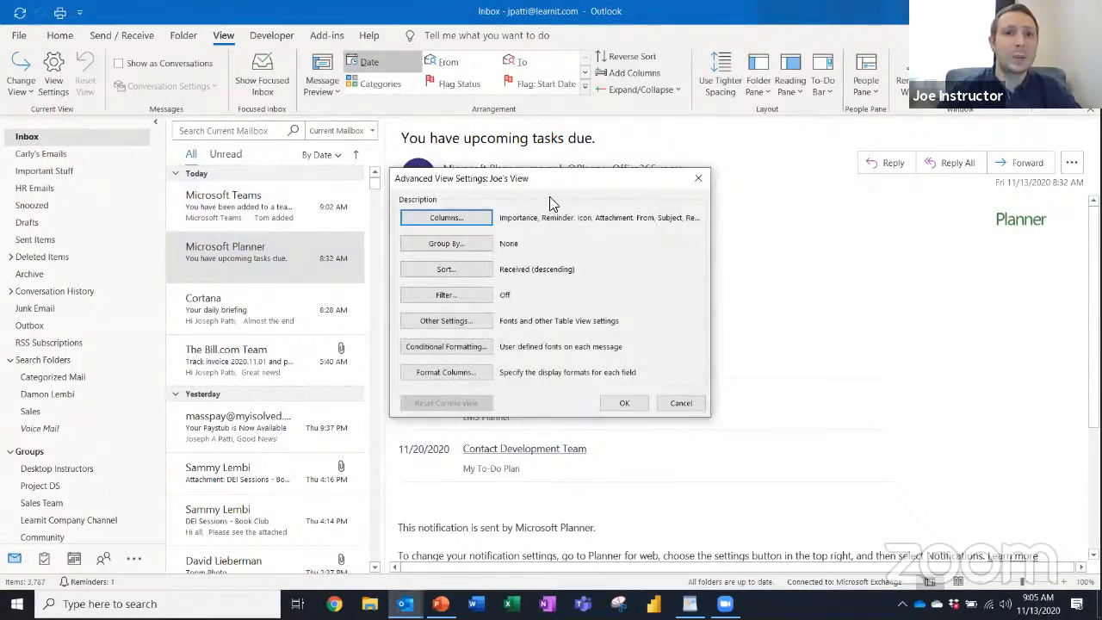
drag(562, 177, 724, 116)
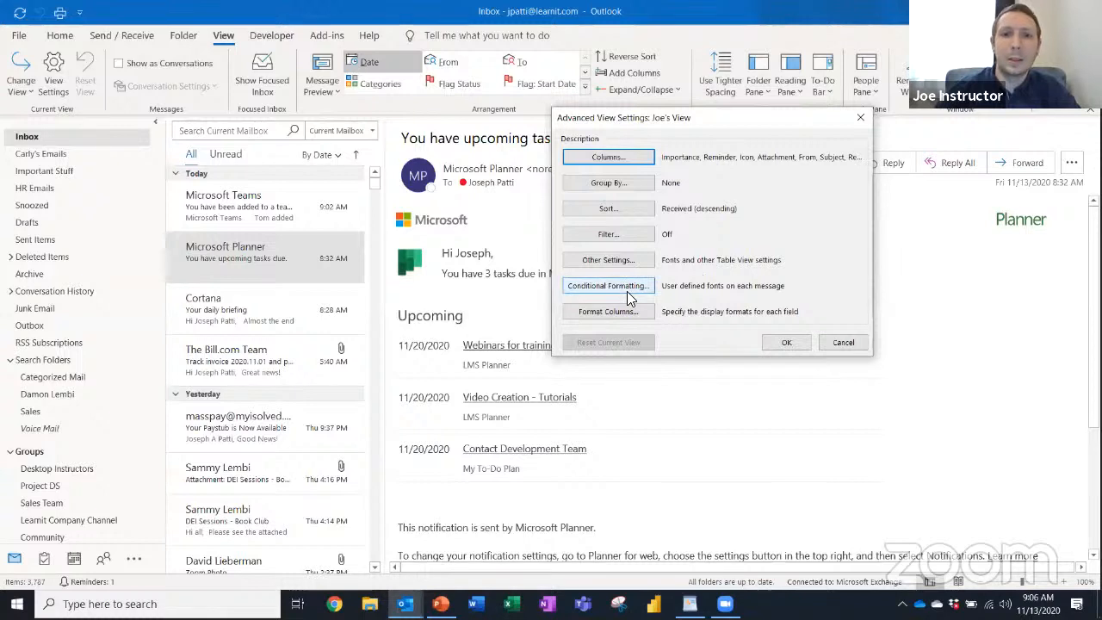
click(627, 292)
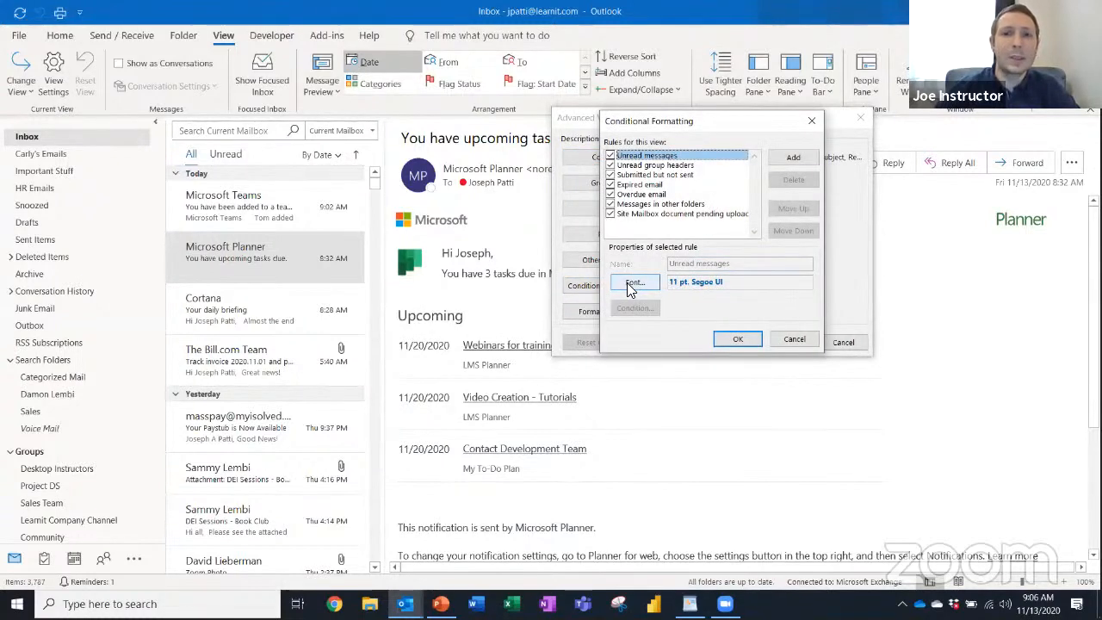
click(792, 162)
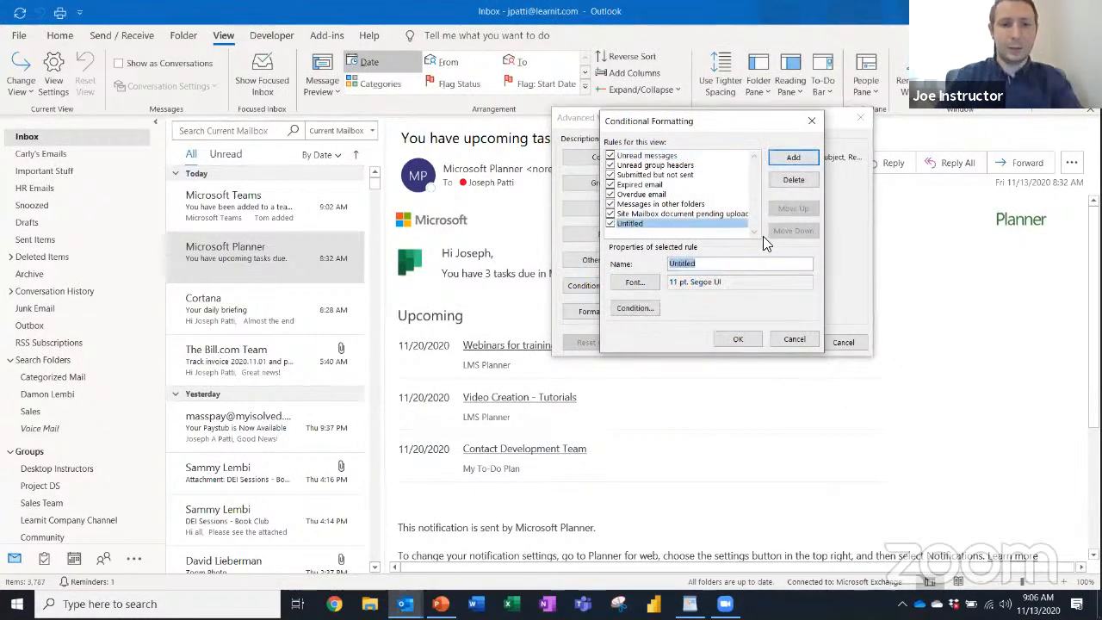
text(CEO)
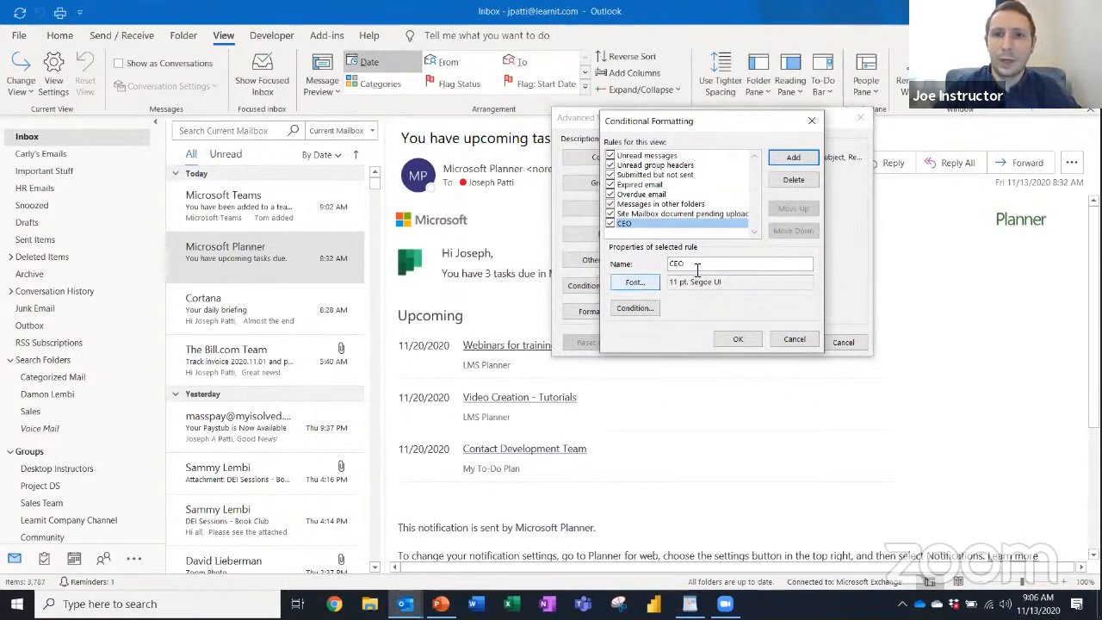
Set the CEO rule's font to Segoe UI Historic, bold, red, underlined, size Big
click(635, 282)
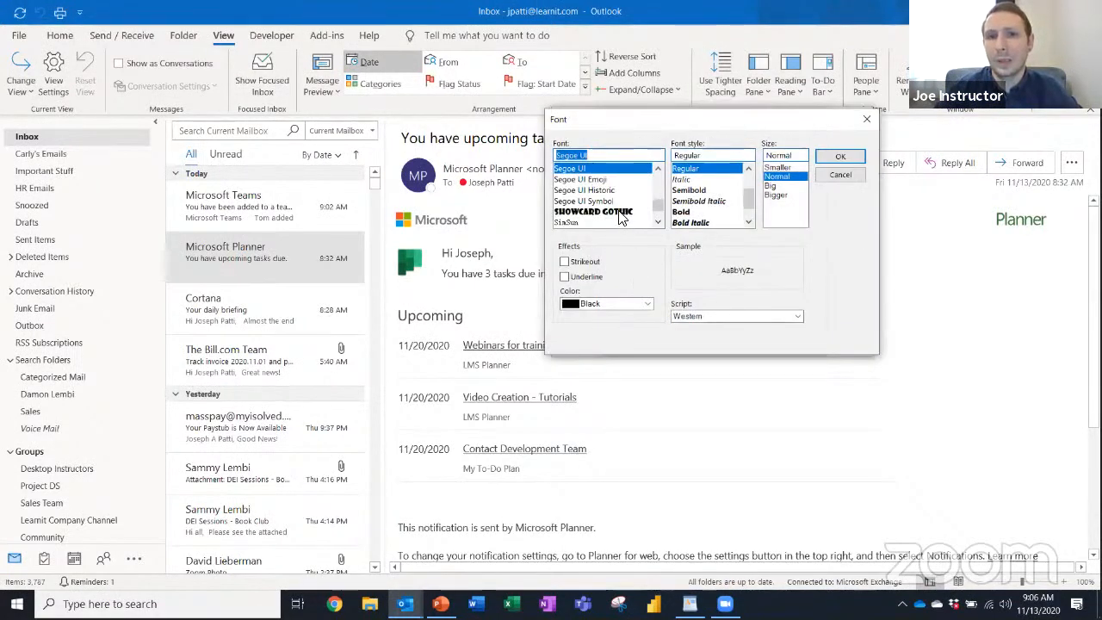
click(596, 190)
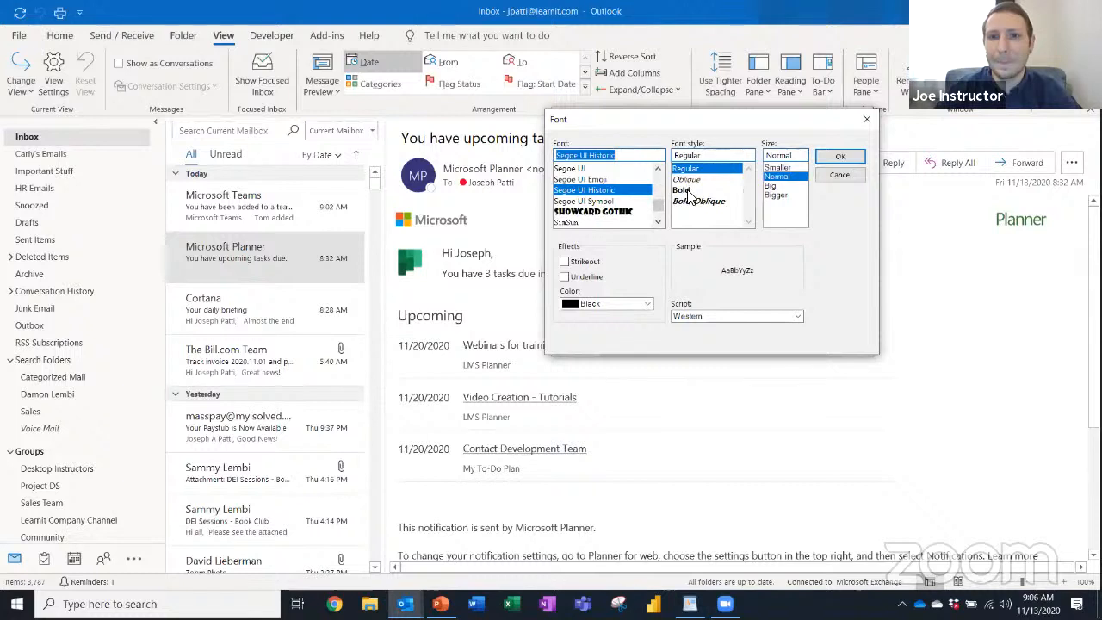
click(681, 189)
click(646, 304)
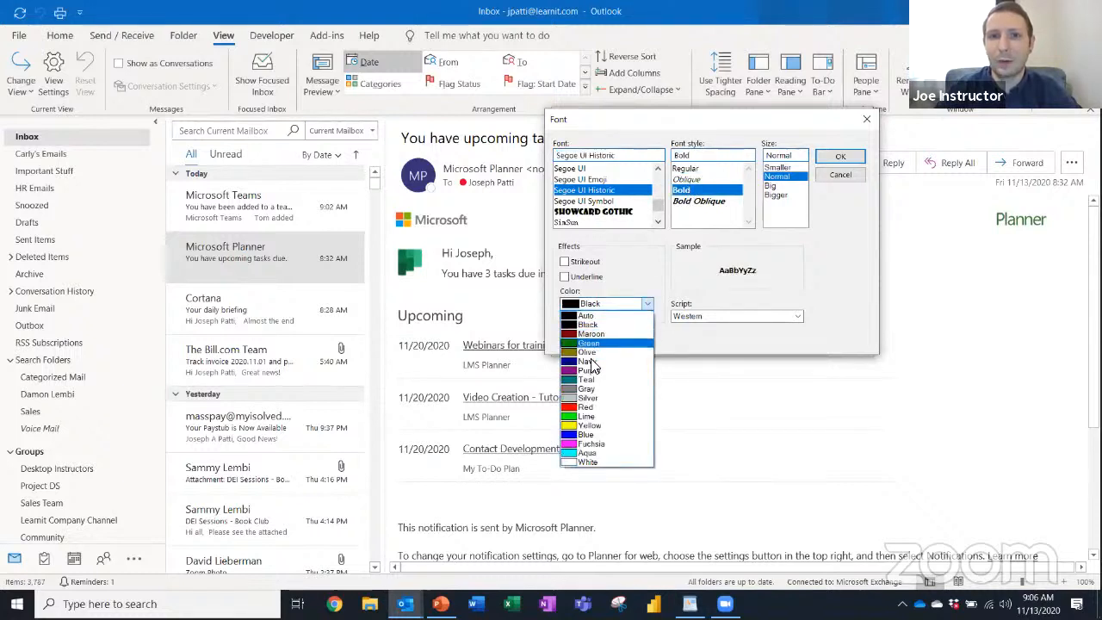
click(595, 412)
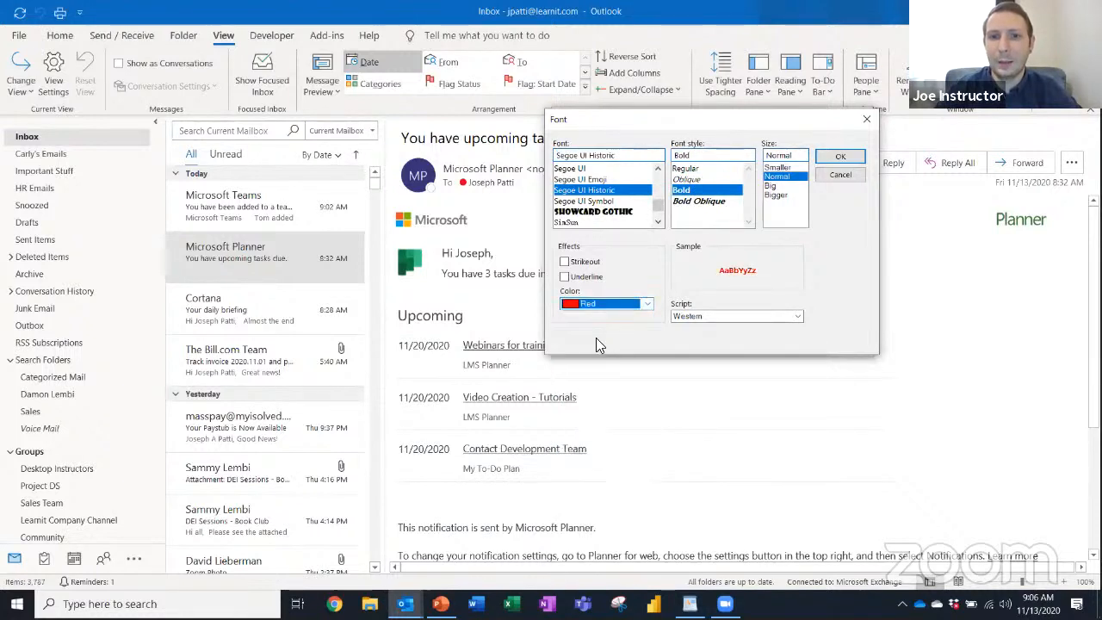
click(565, 278)
click(769, 186)
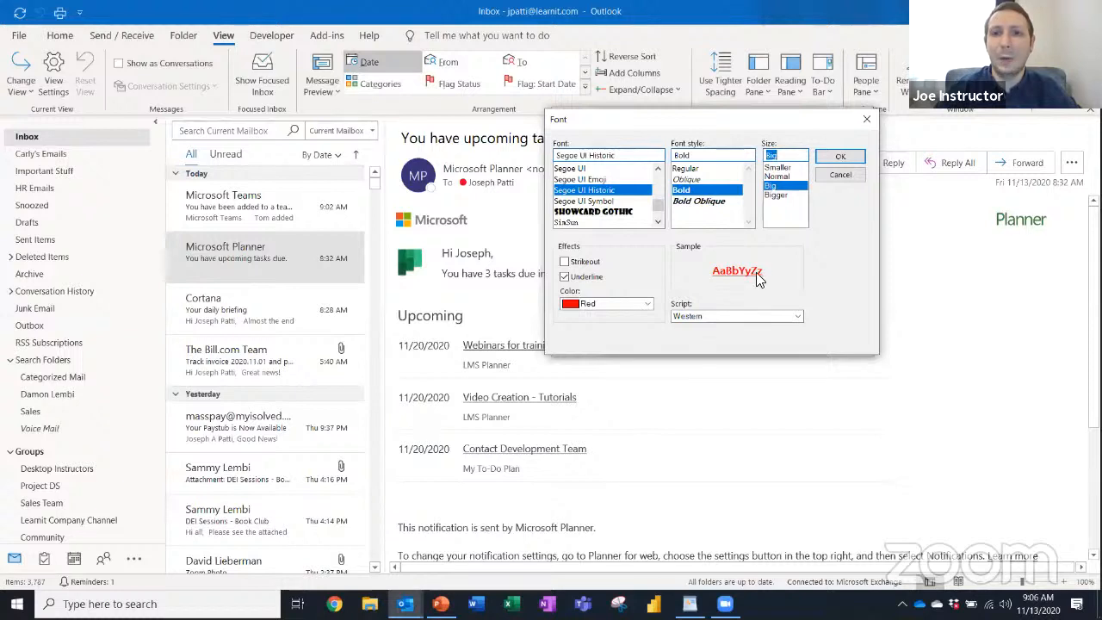
click(825, 160)
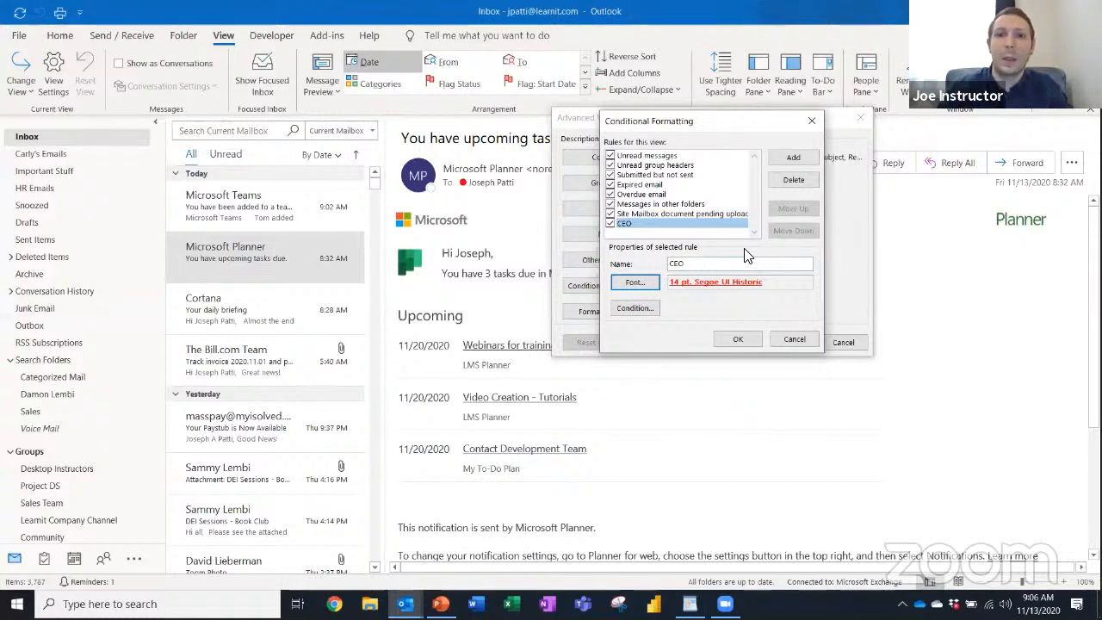
Set the CEO rule's condition to messages from the company's CEO, chosen from the address list, and apply the view settings
click(643, 312)
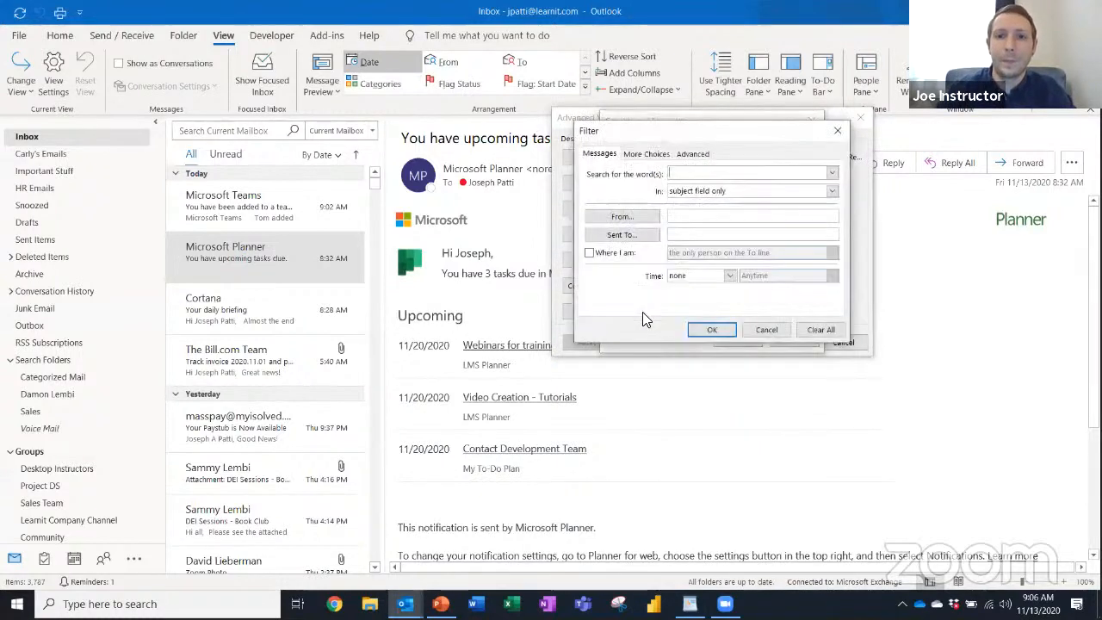
click(648, 221)
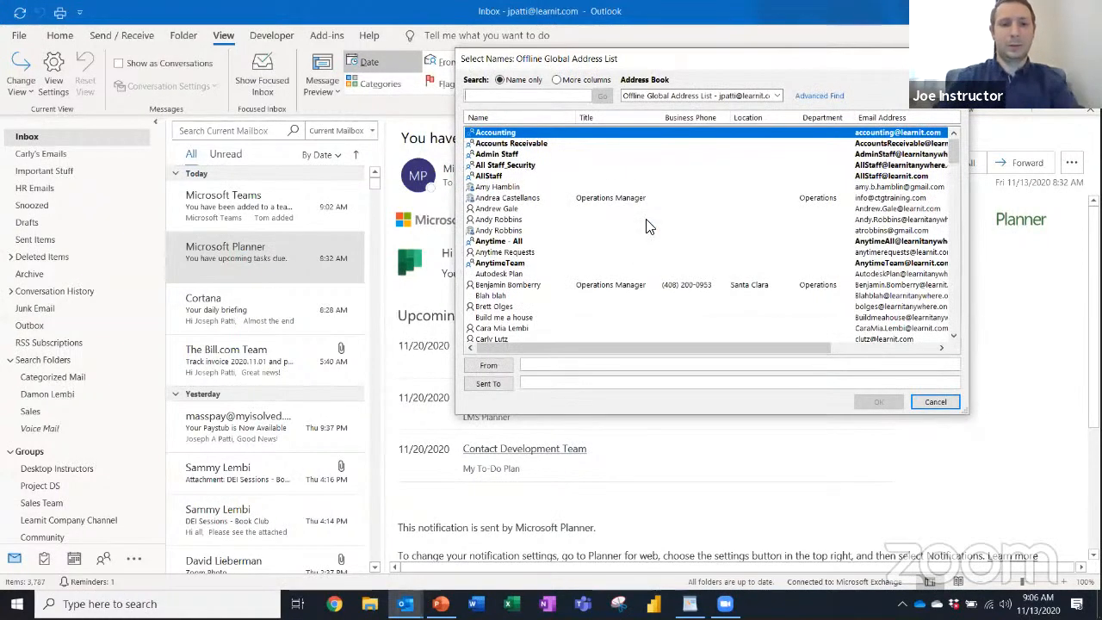
text(damon)
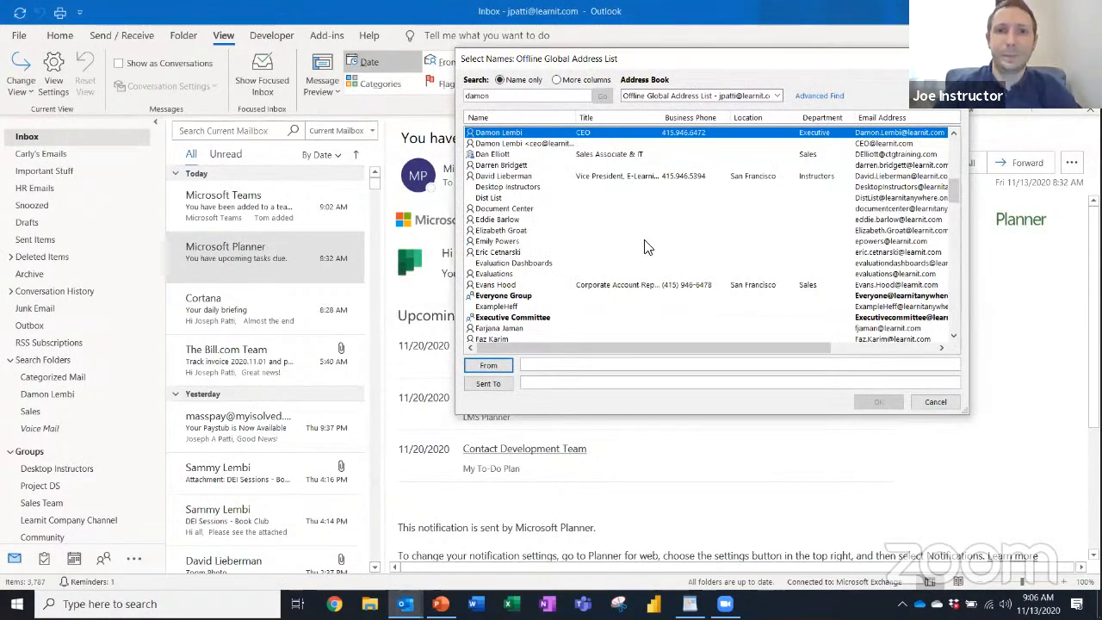
double_click(558, 136)
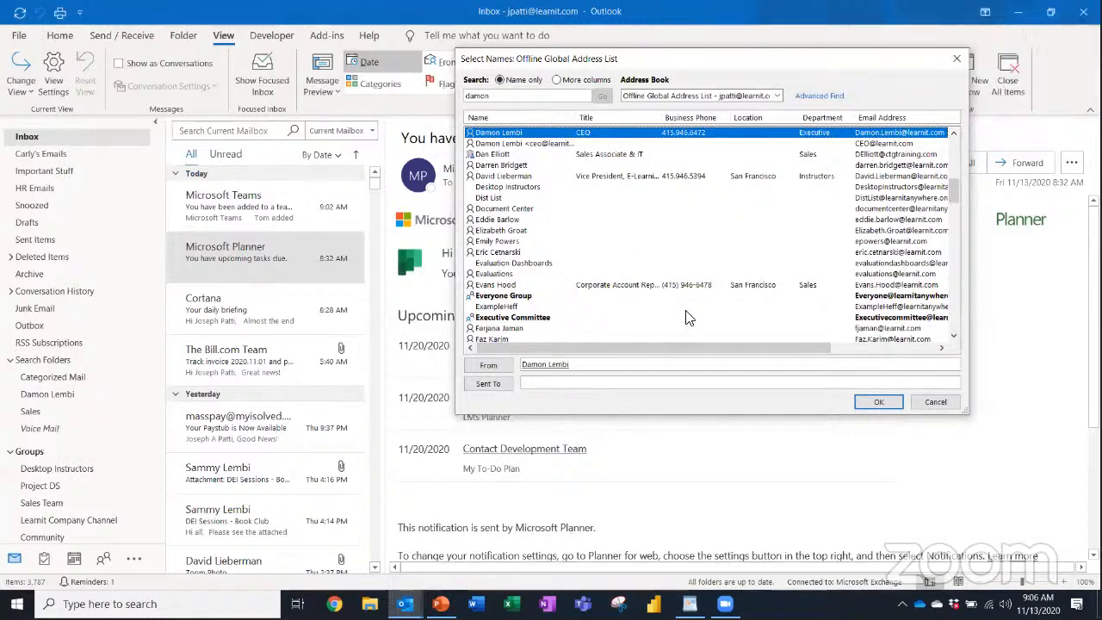
click(880, 402)
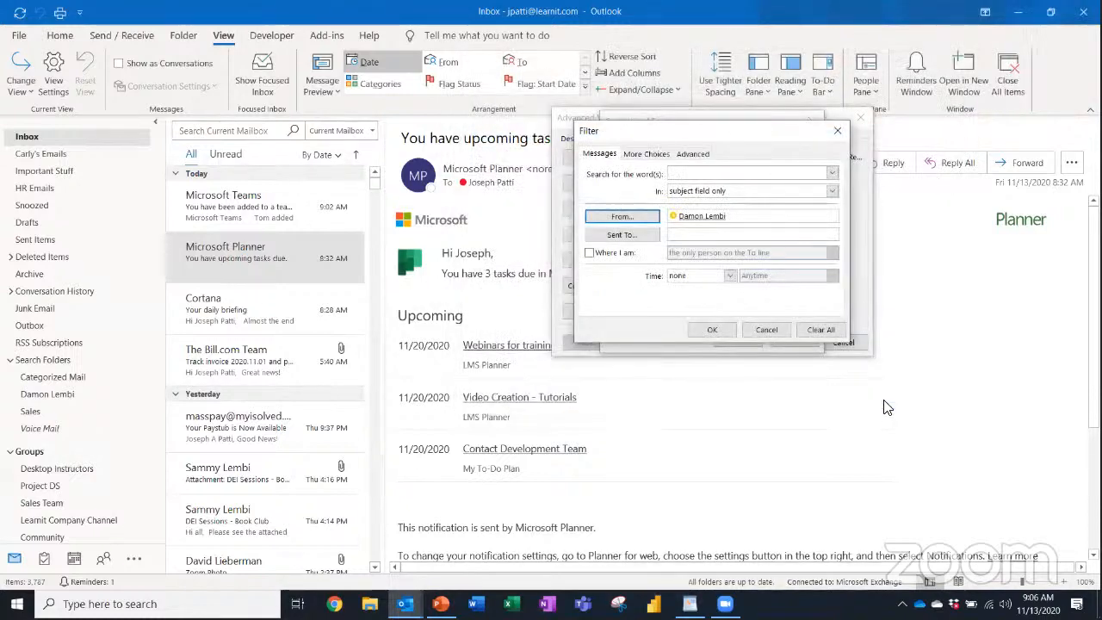
click(712, 330)
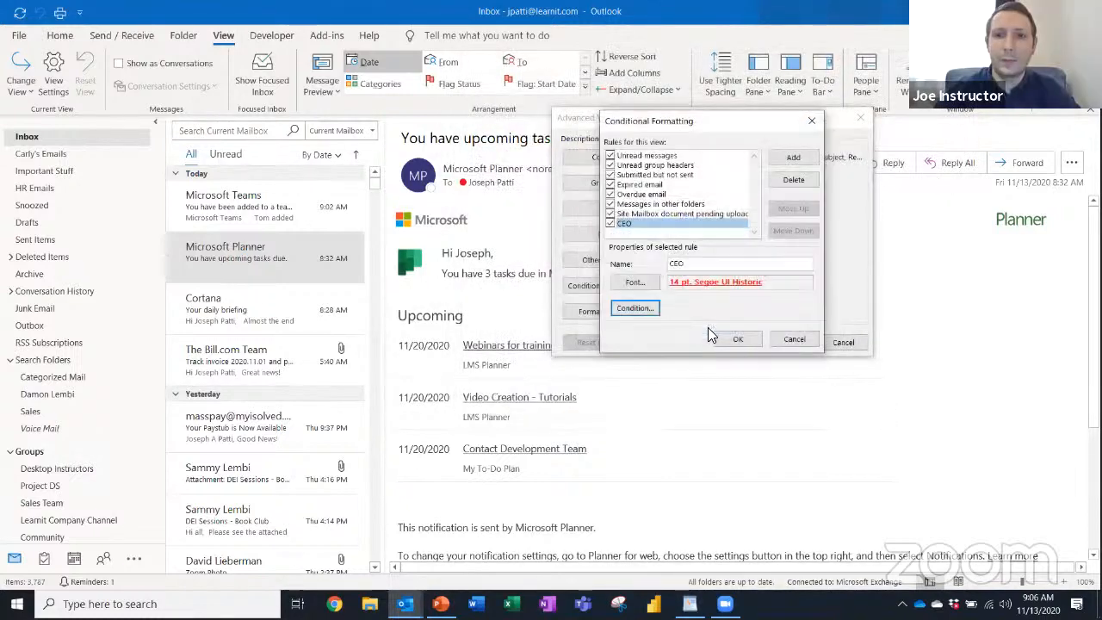
click(738, 339)
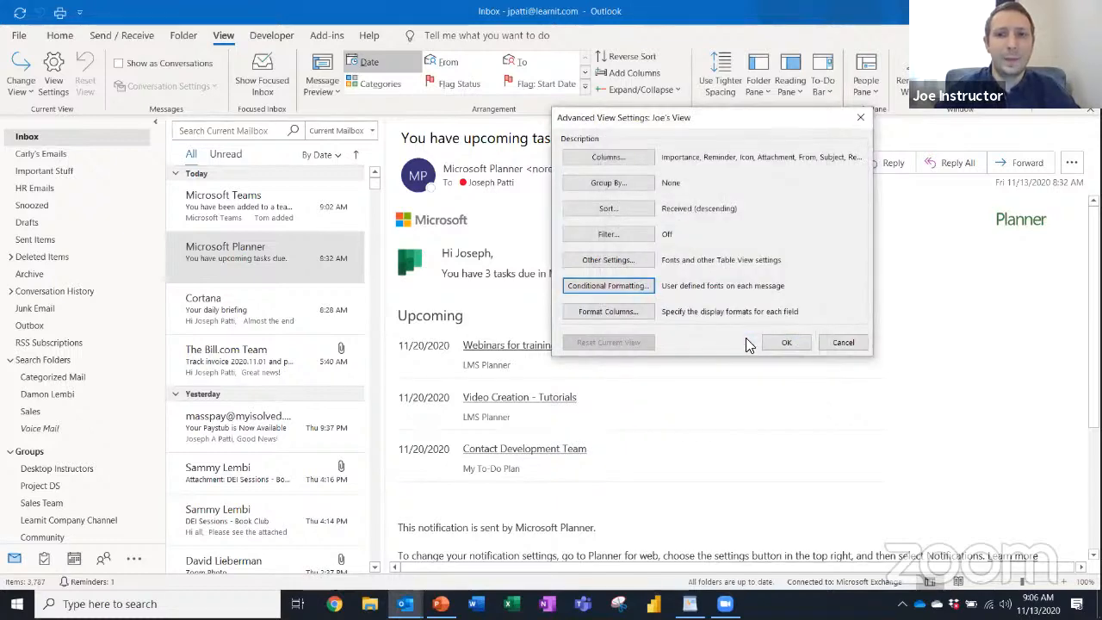
click(777, 343)
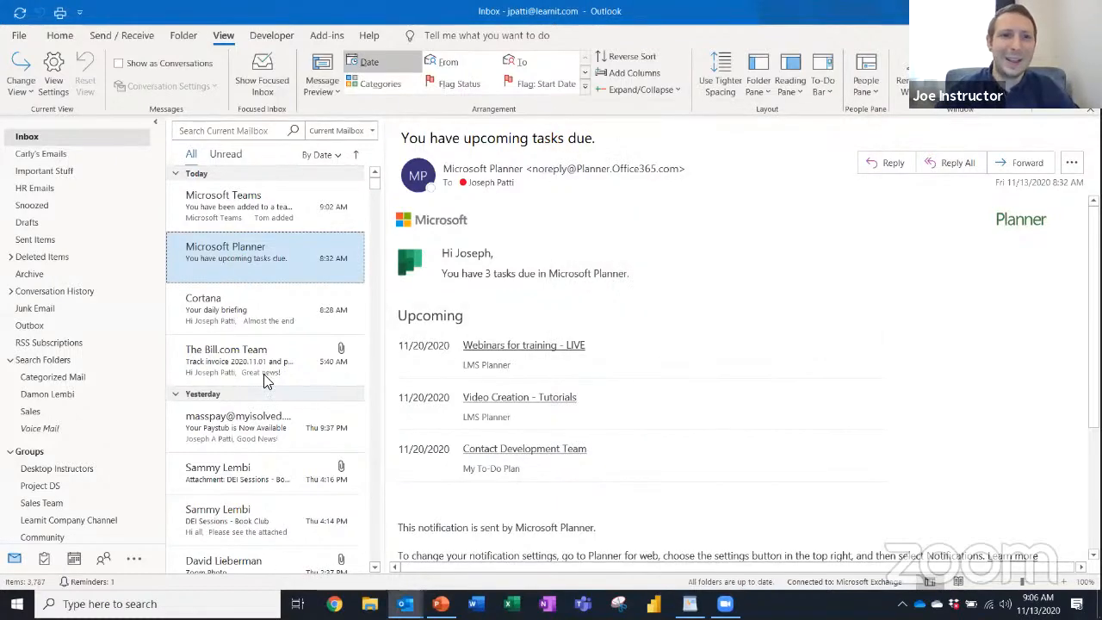
Look through older Inbox messages to check how the CEO's emails are formatted
scroll(264, 259, down, 10)
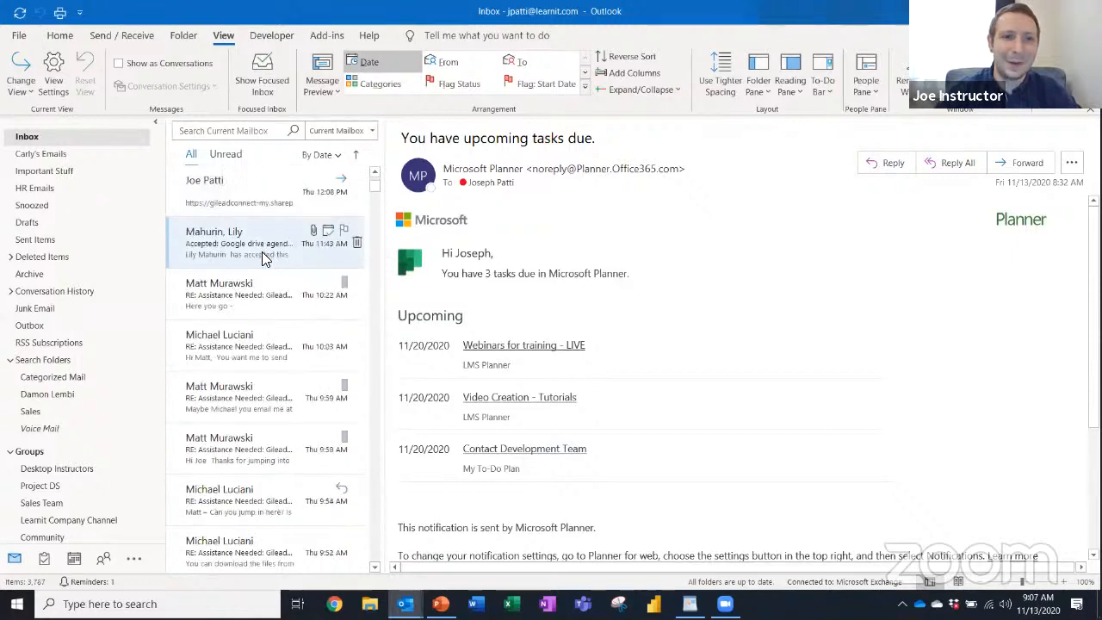
scroll(262, 252, down, 2)
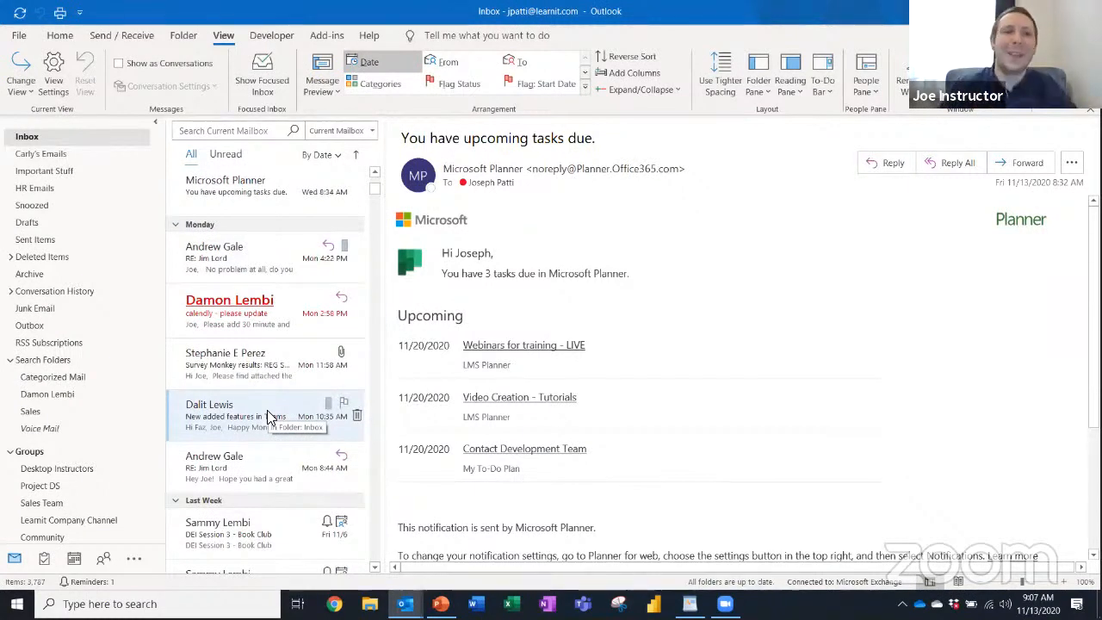
scroll(267, 410, down, 3)
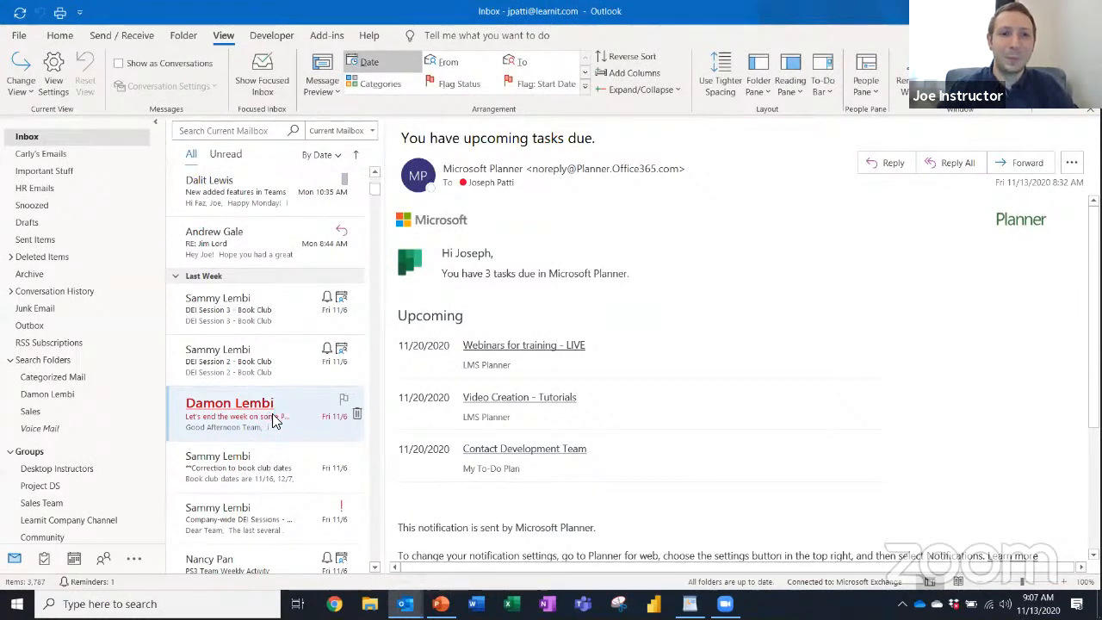
scroll(293, 445, down, 10)
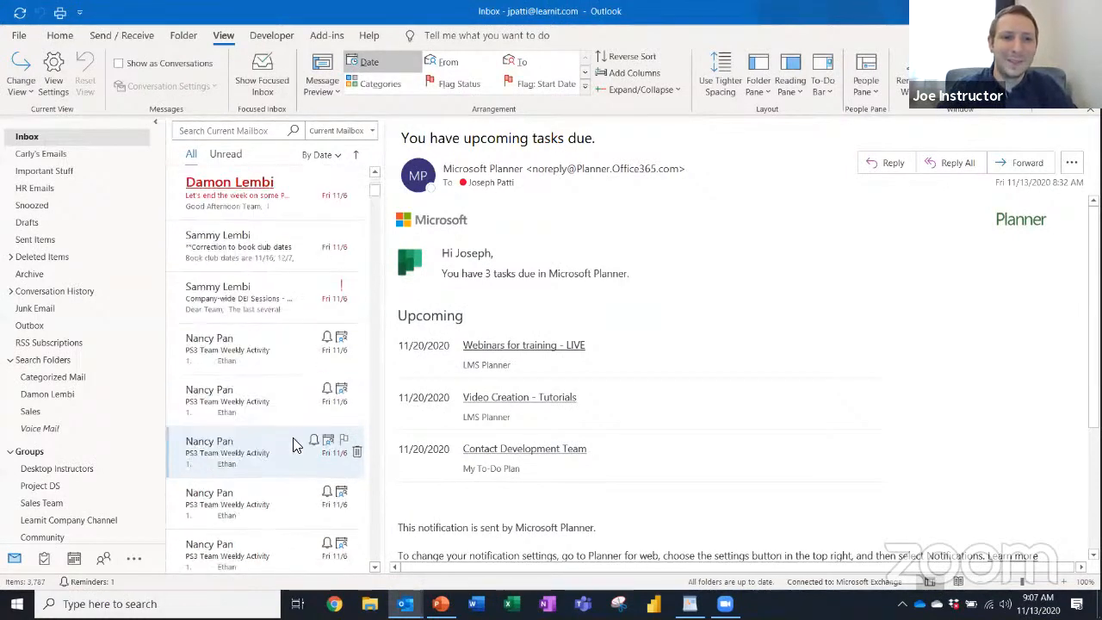
scroll(293, 445, down, 5)
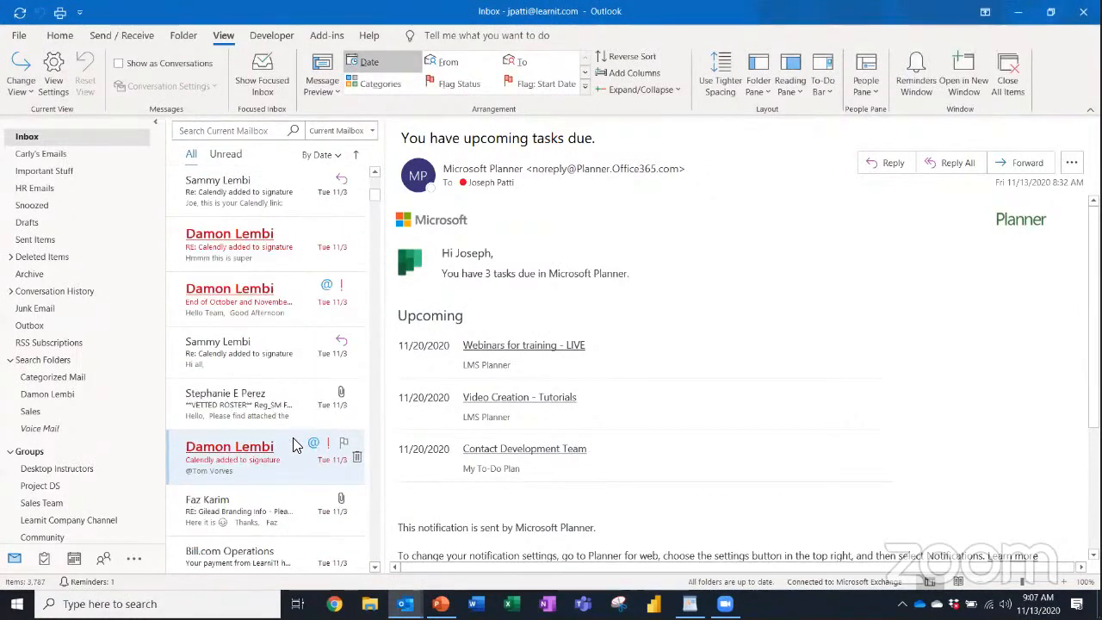